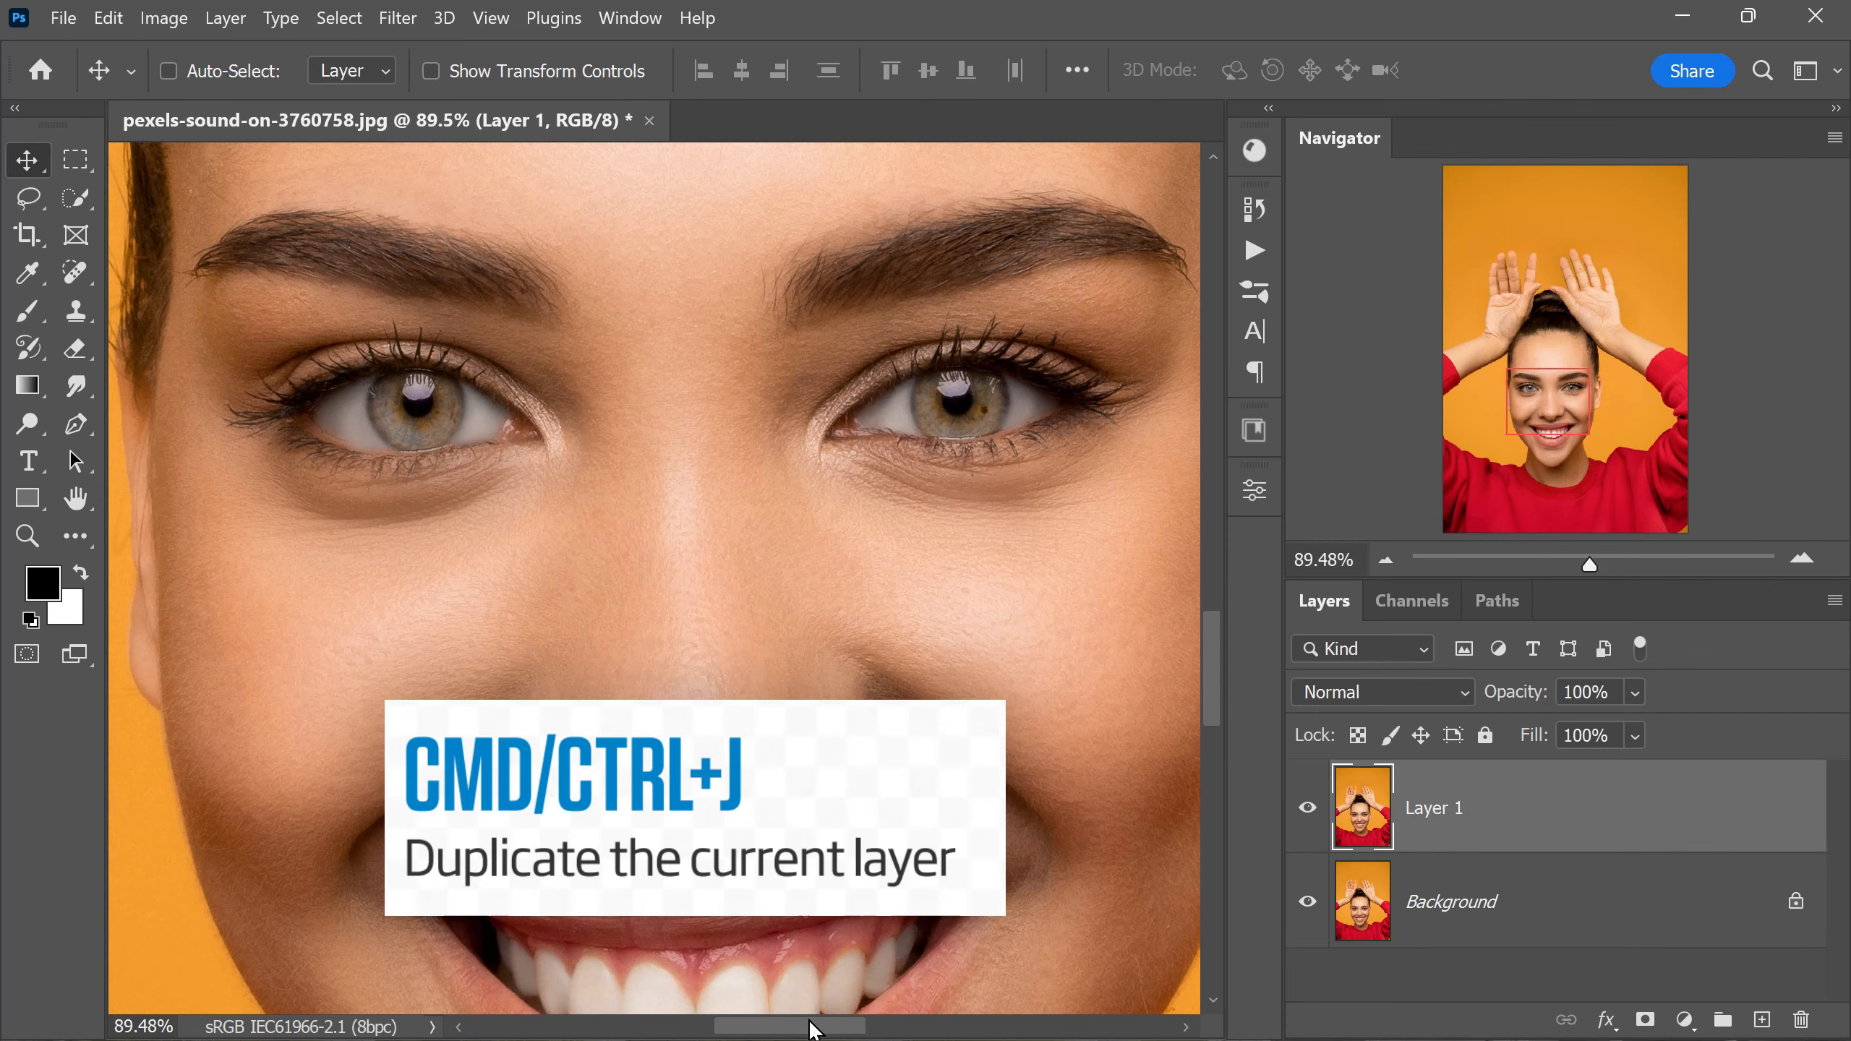
Set the blend mode of the duplicate portrait layer, Layer 1, to Luminosity
left_click_drag(817, 1025, 833, 1025)
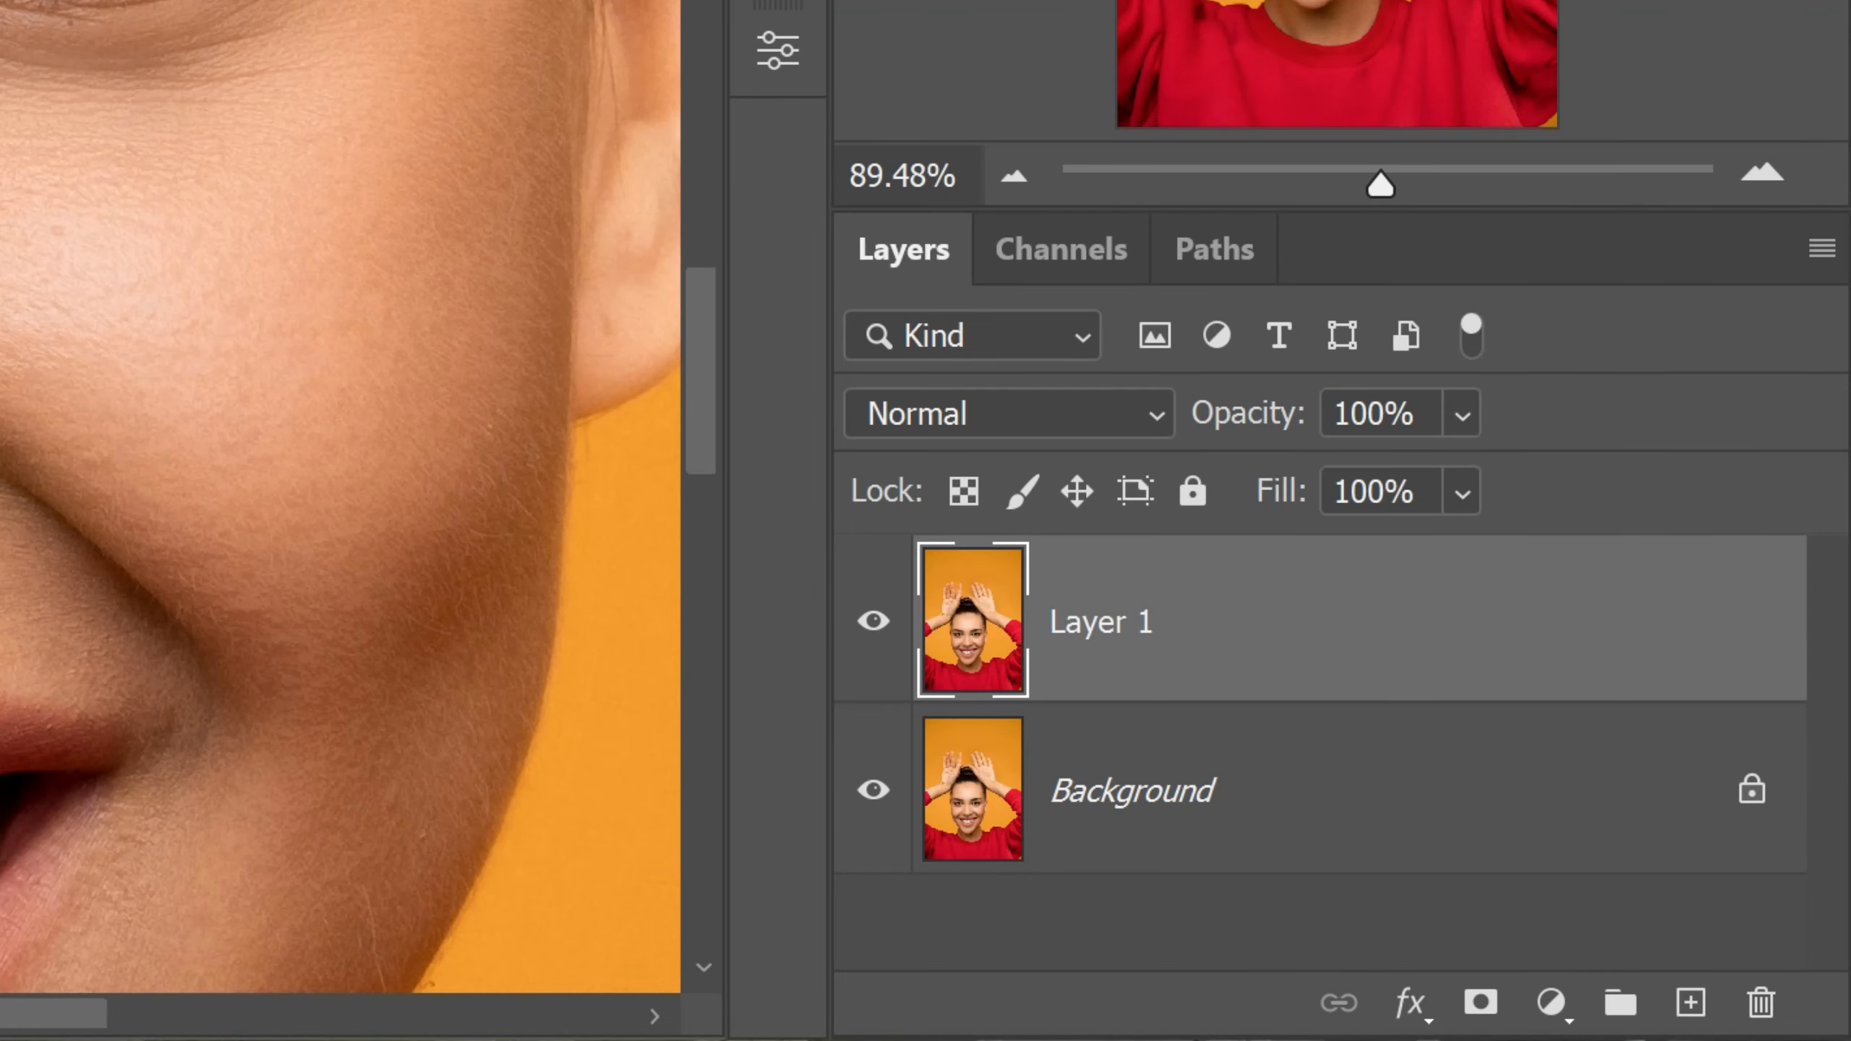
left_click(1148, 413)
scroll(1066, 745, "down", 5)
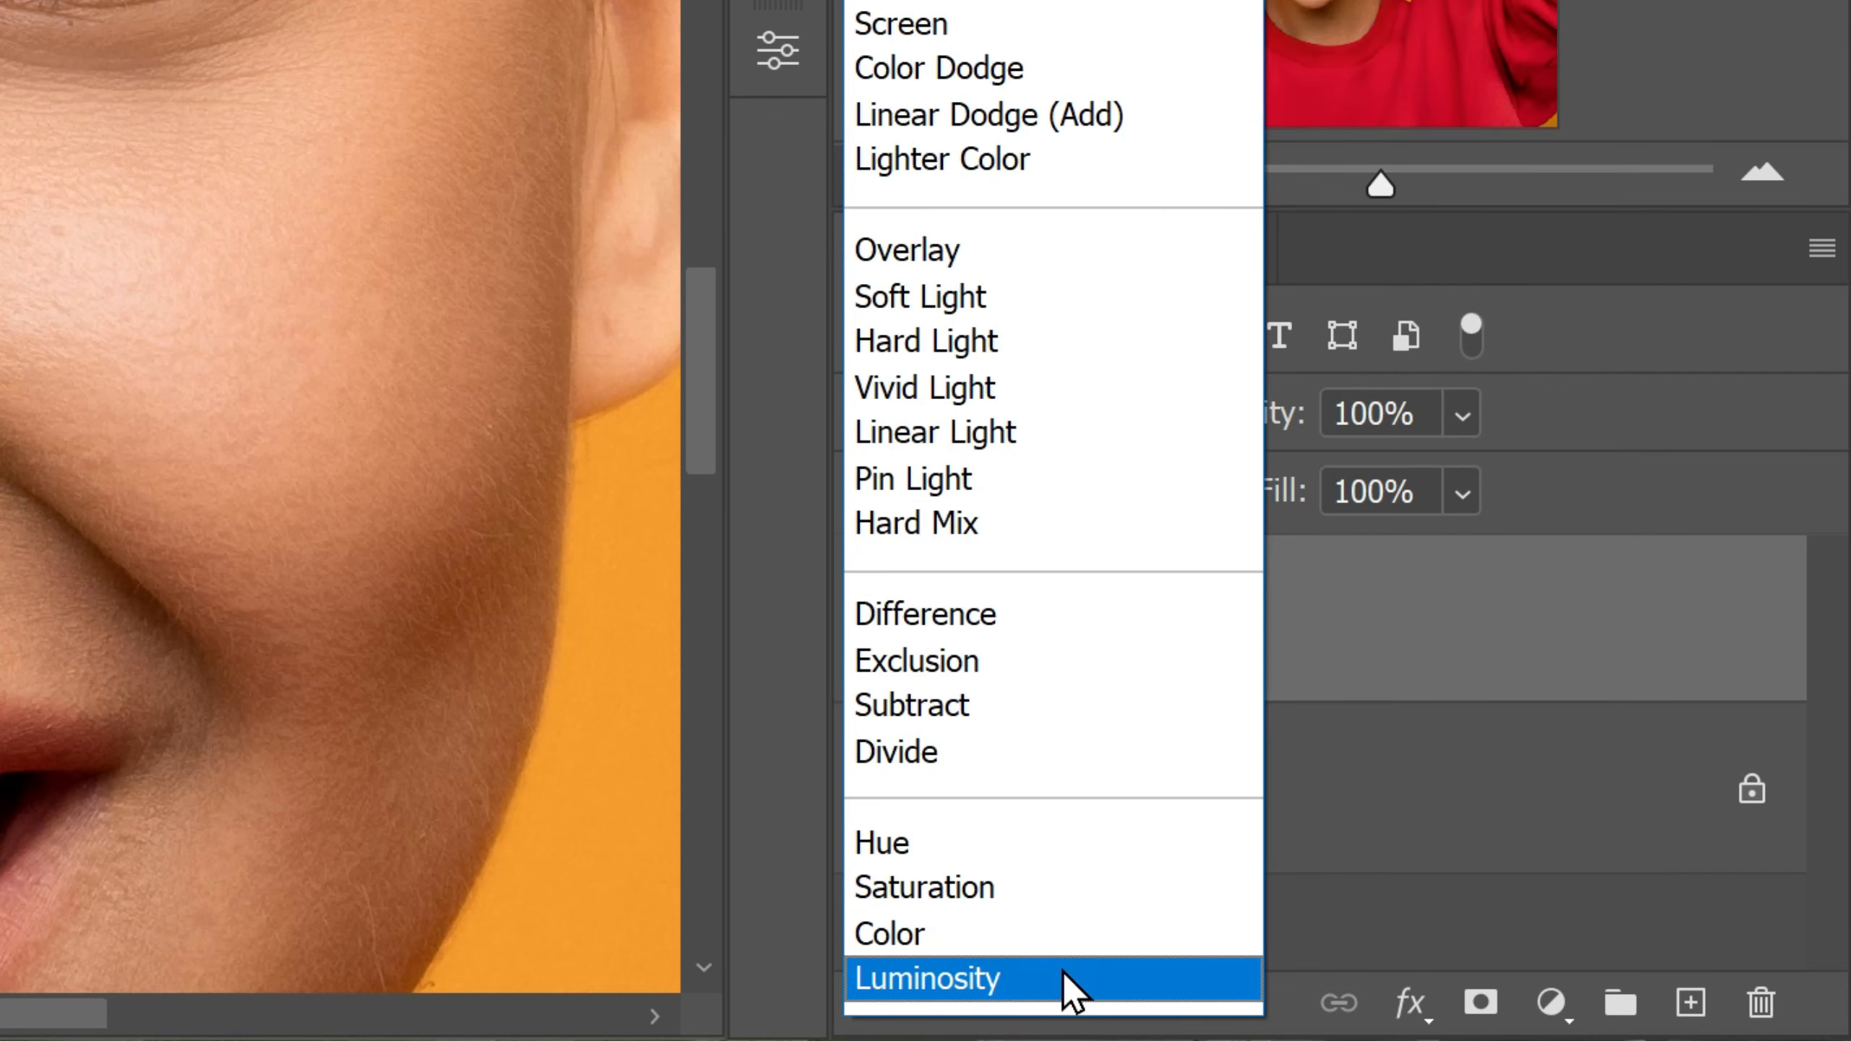
left_click(1072, 980)
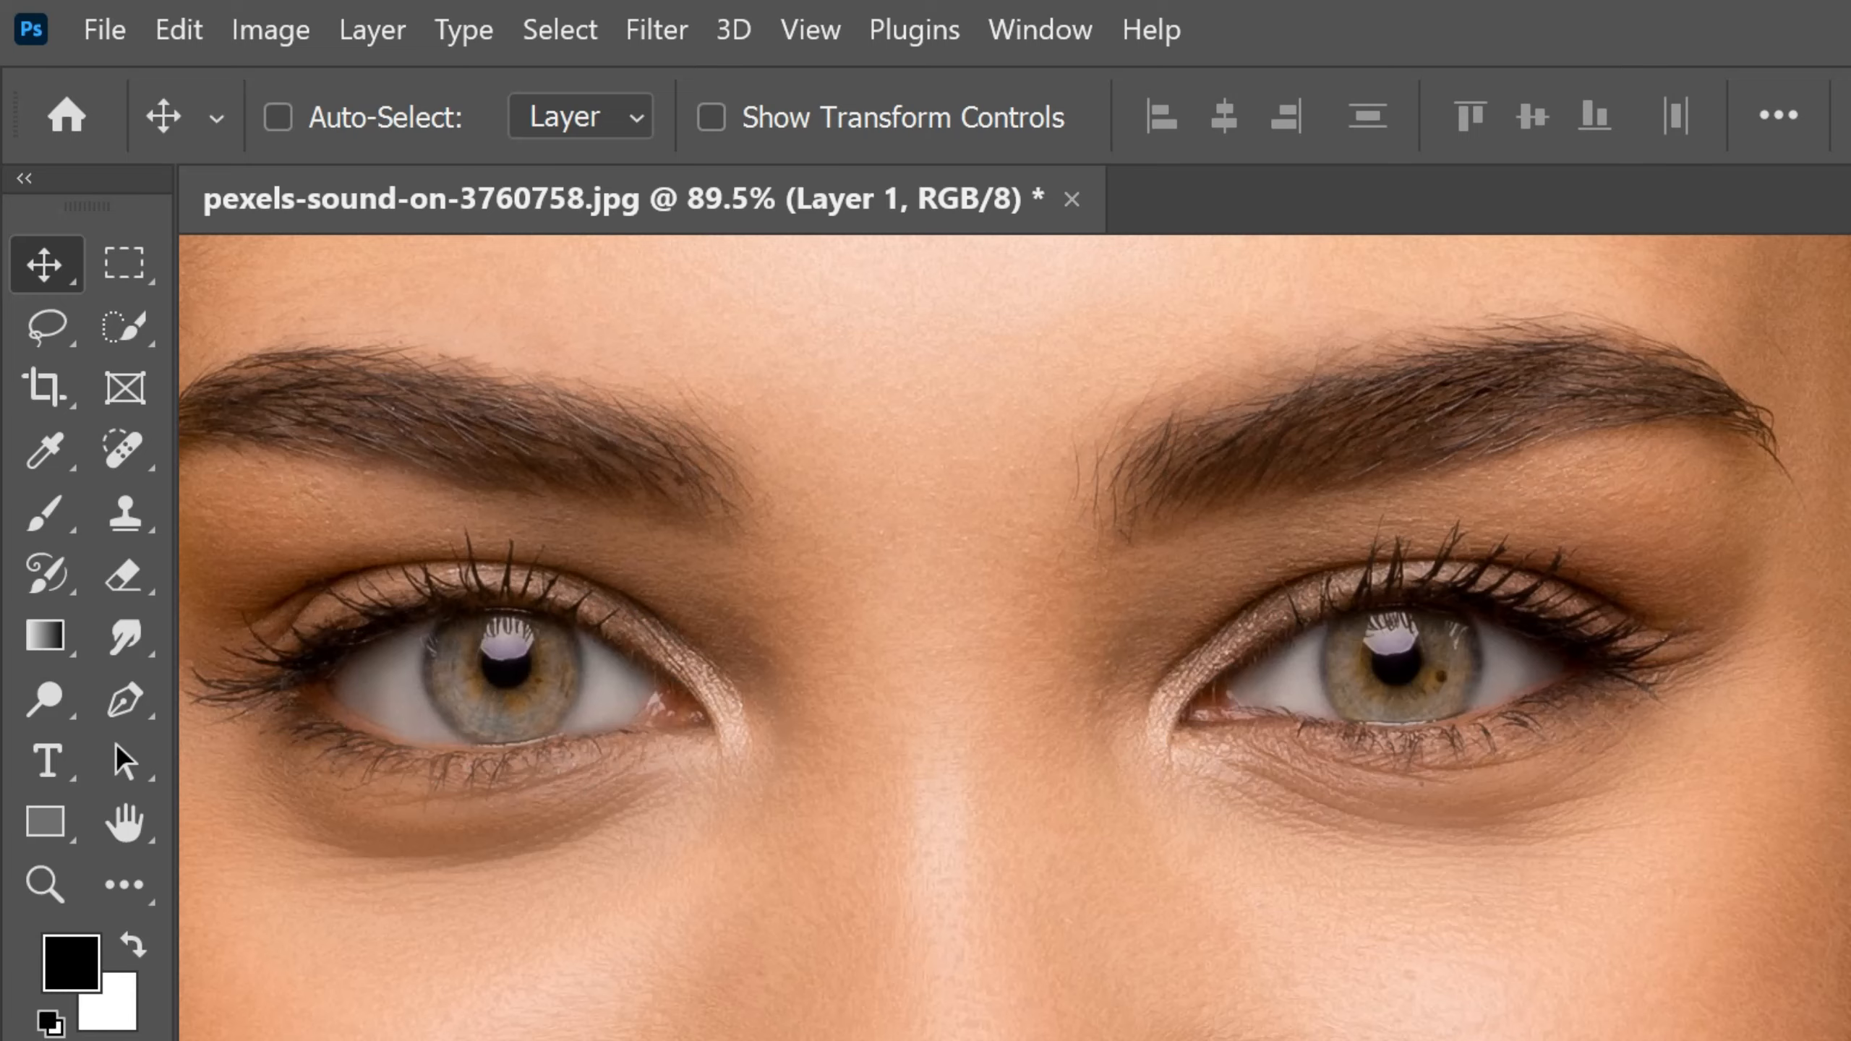
Activate the Dodge tool with its range set to Highlights and exposure at 5%
key("o")
left_click(774, 125)
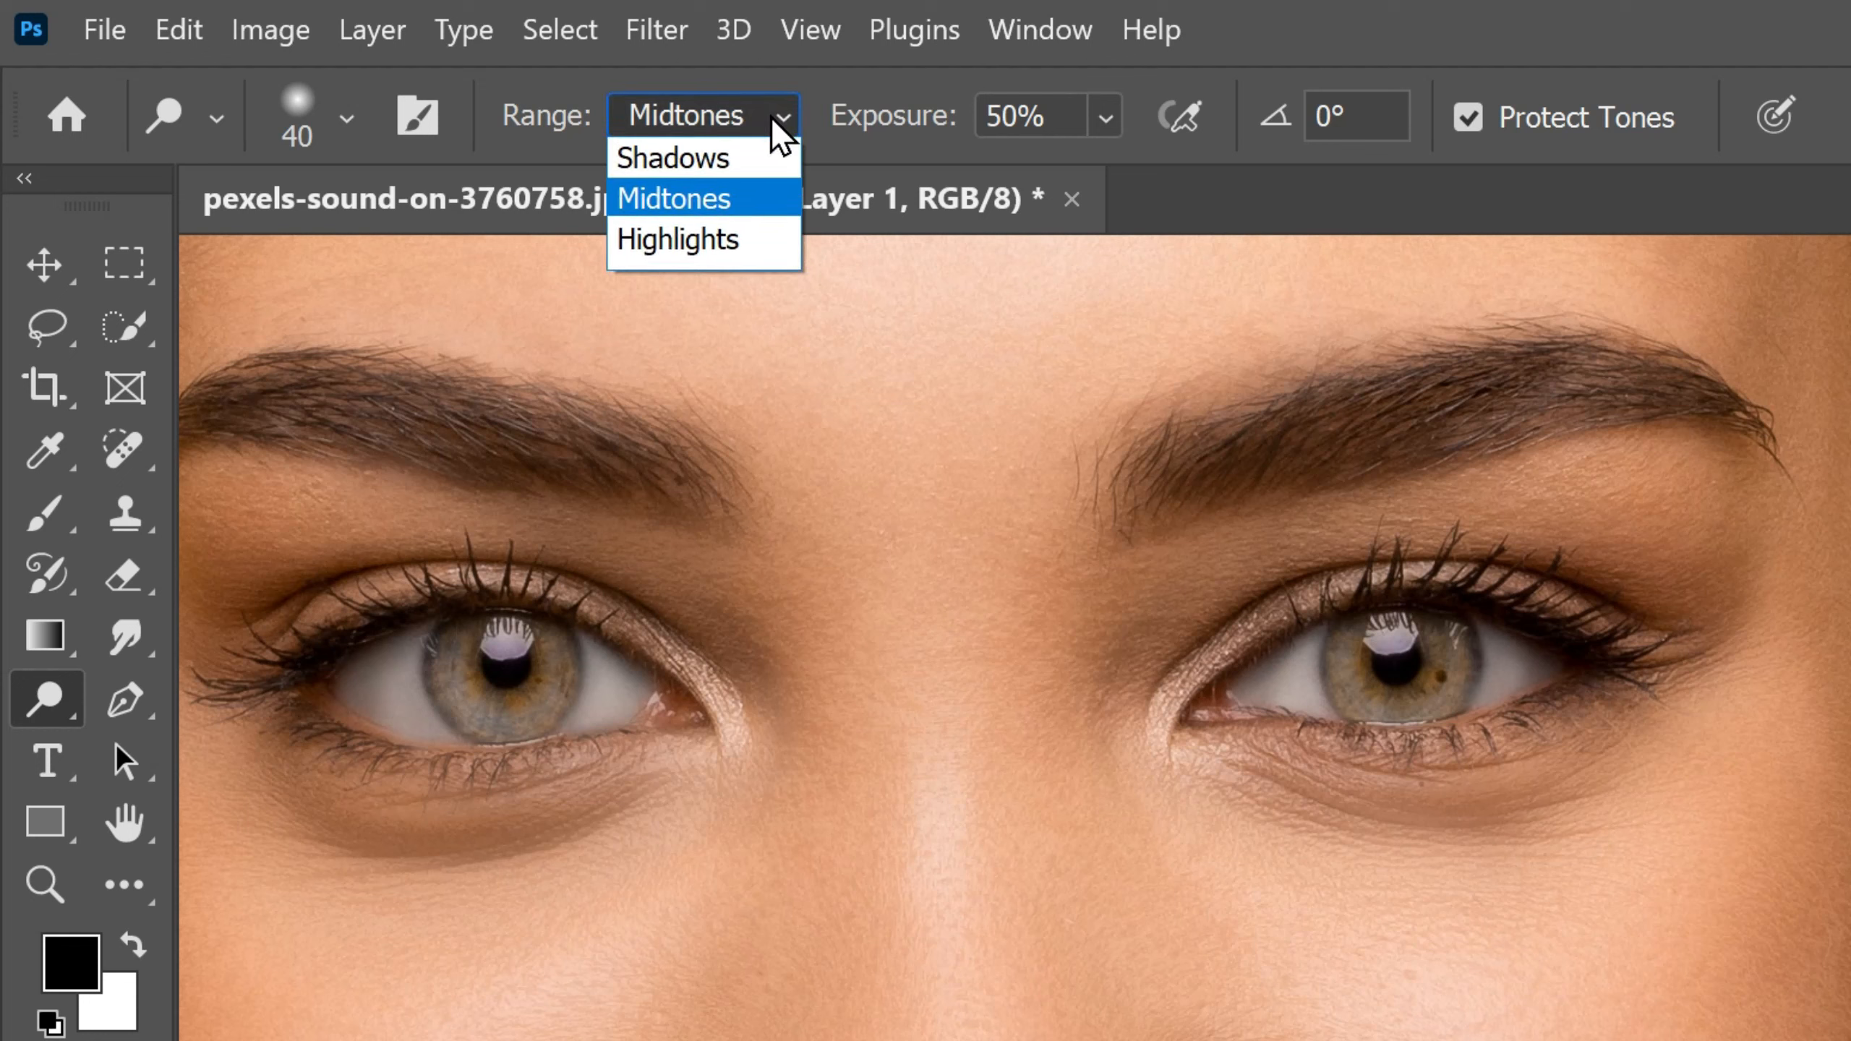
left_click(752, 250)
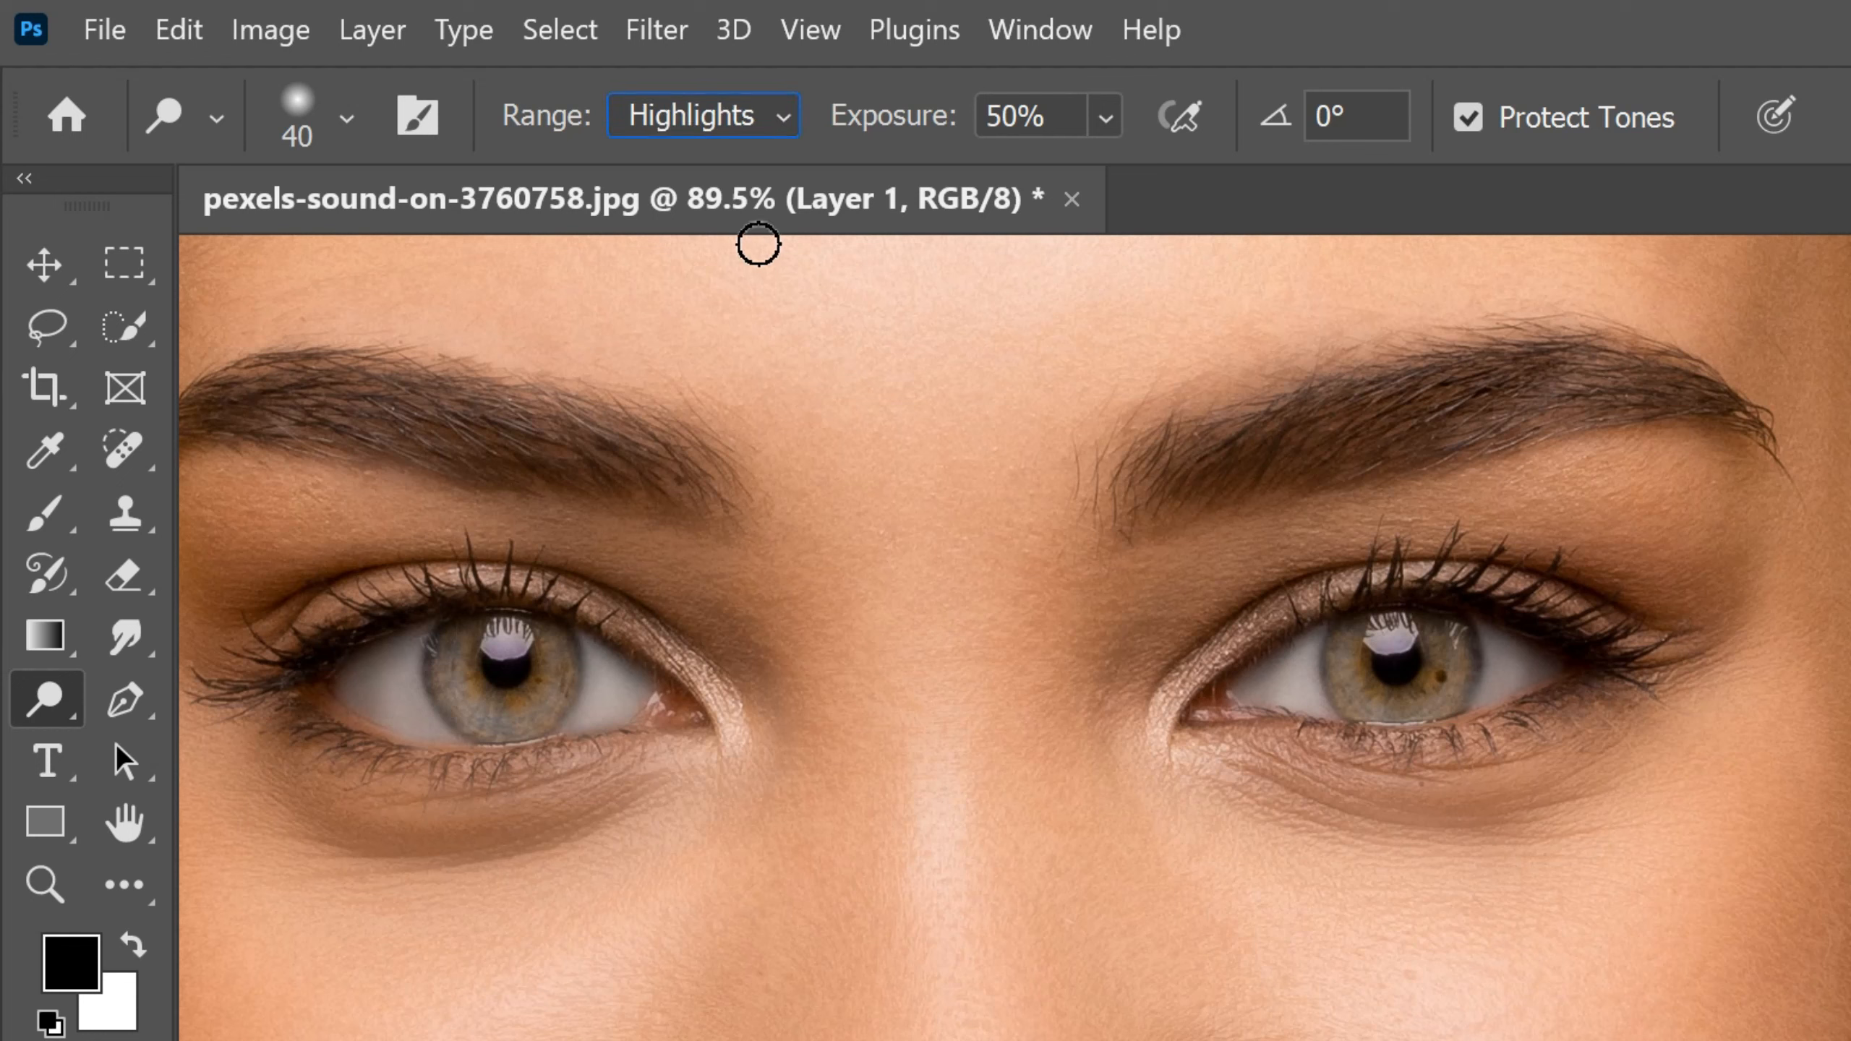
left_click_drag(926, 121, 821, 117)
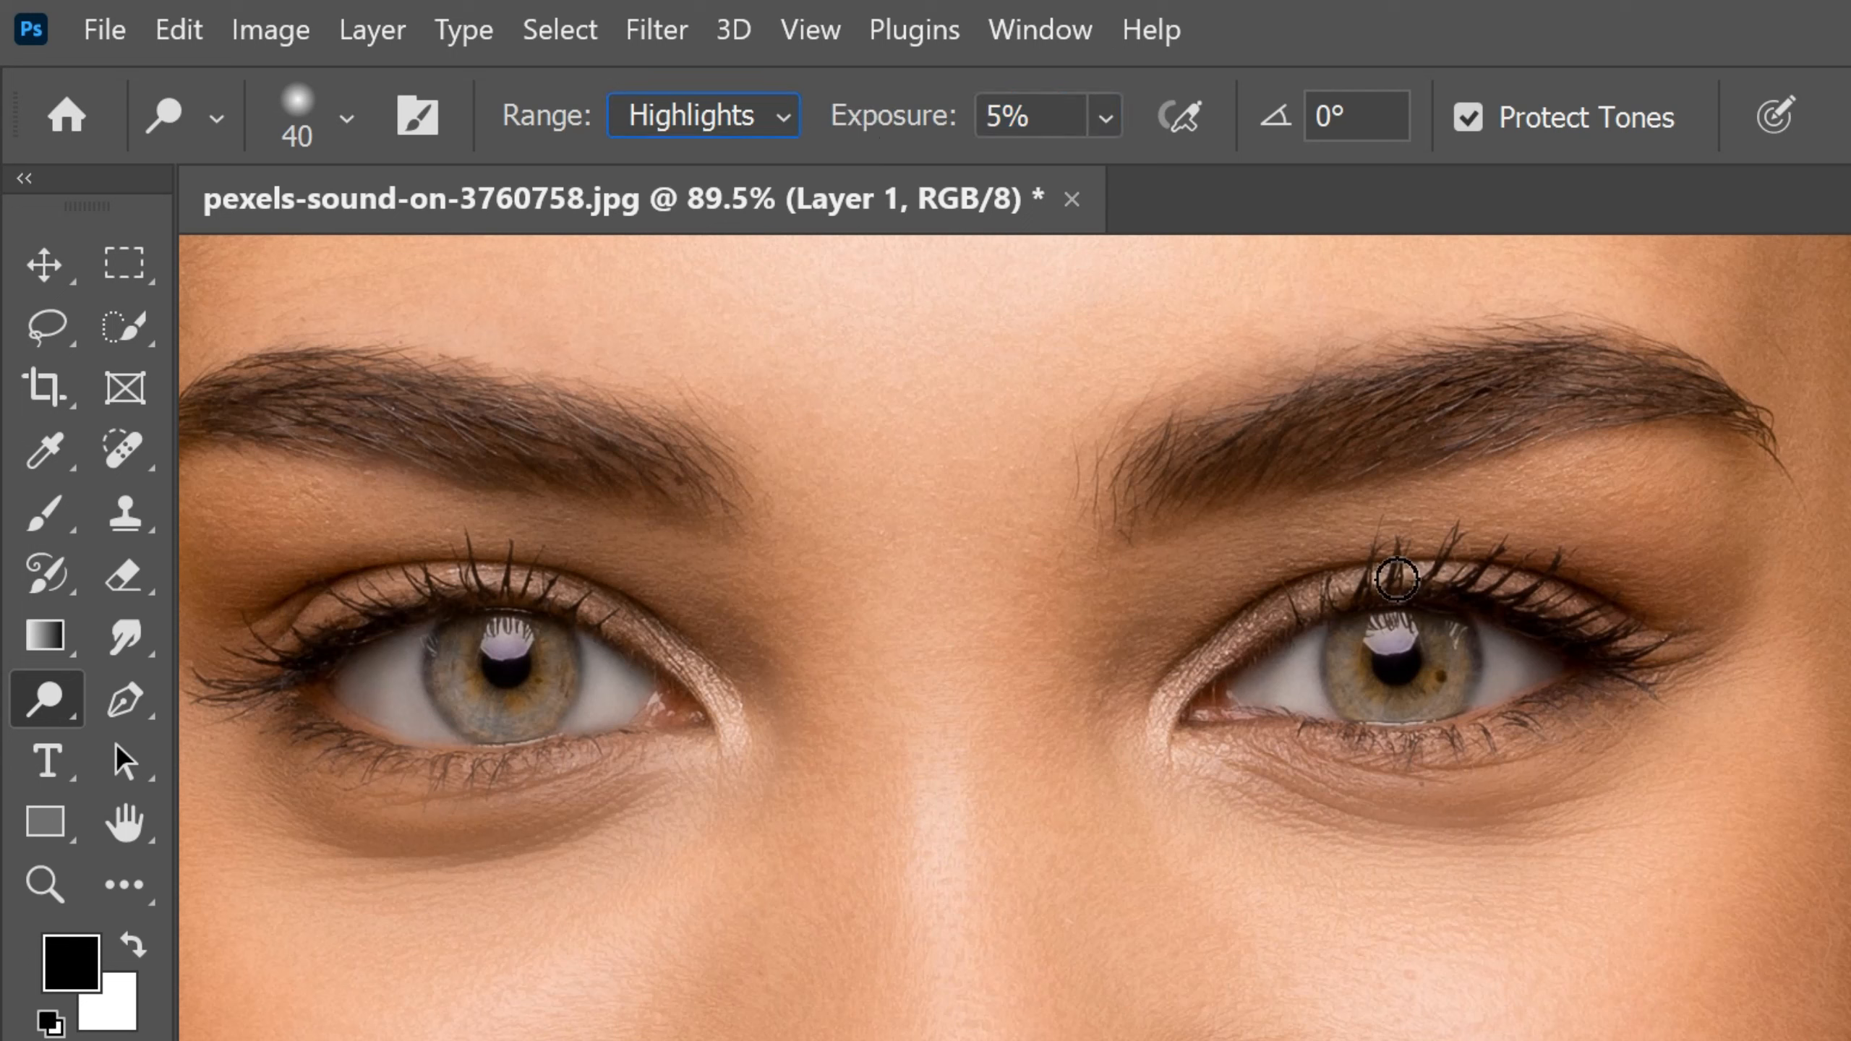
Brighten the whites of both eyes with the Dodge tool at brush size 40
key("alt")
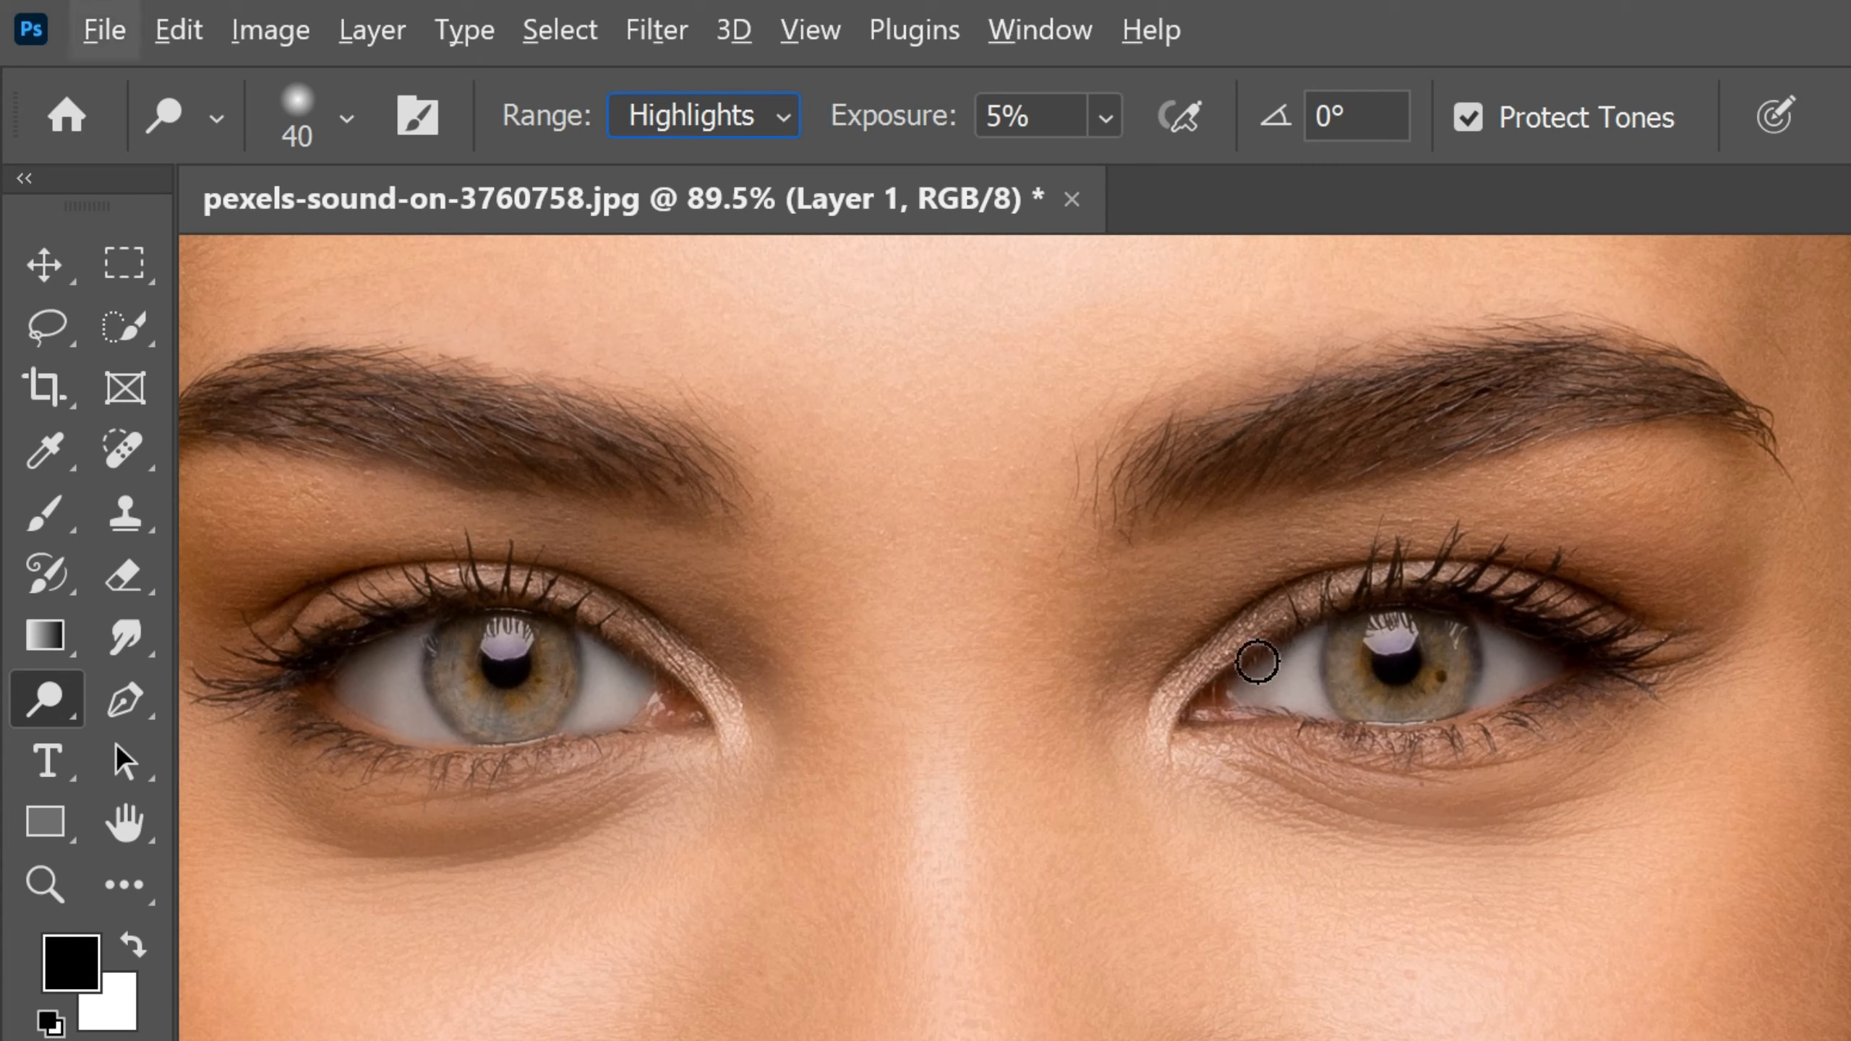
scroll(1259, 669, "up", 4)
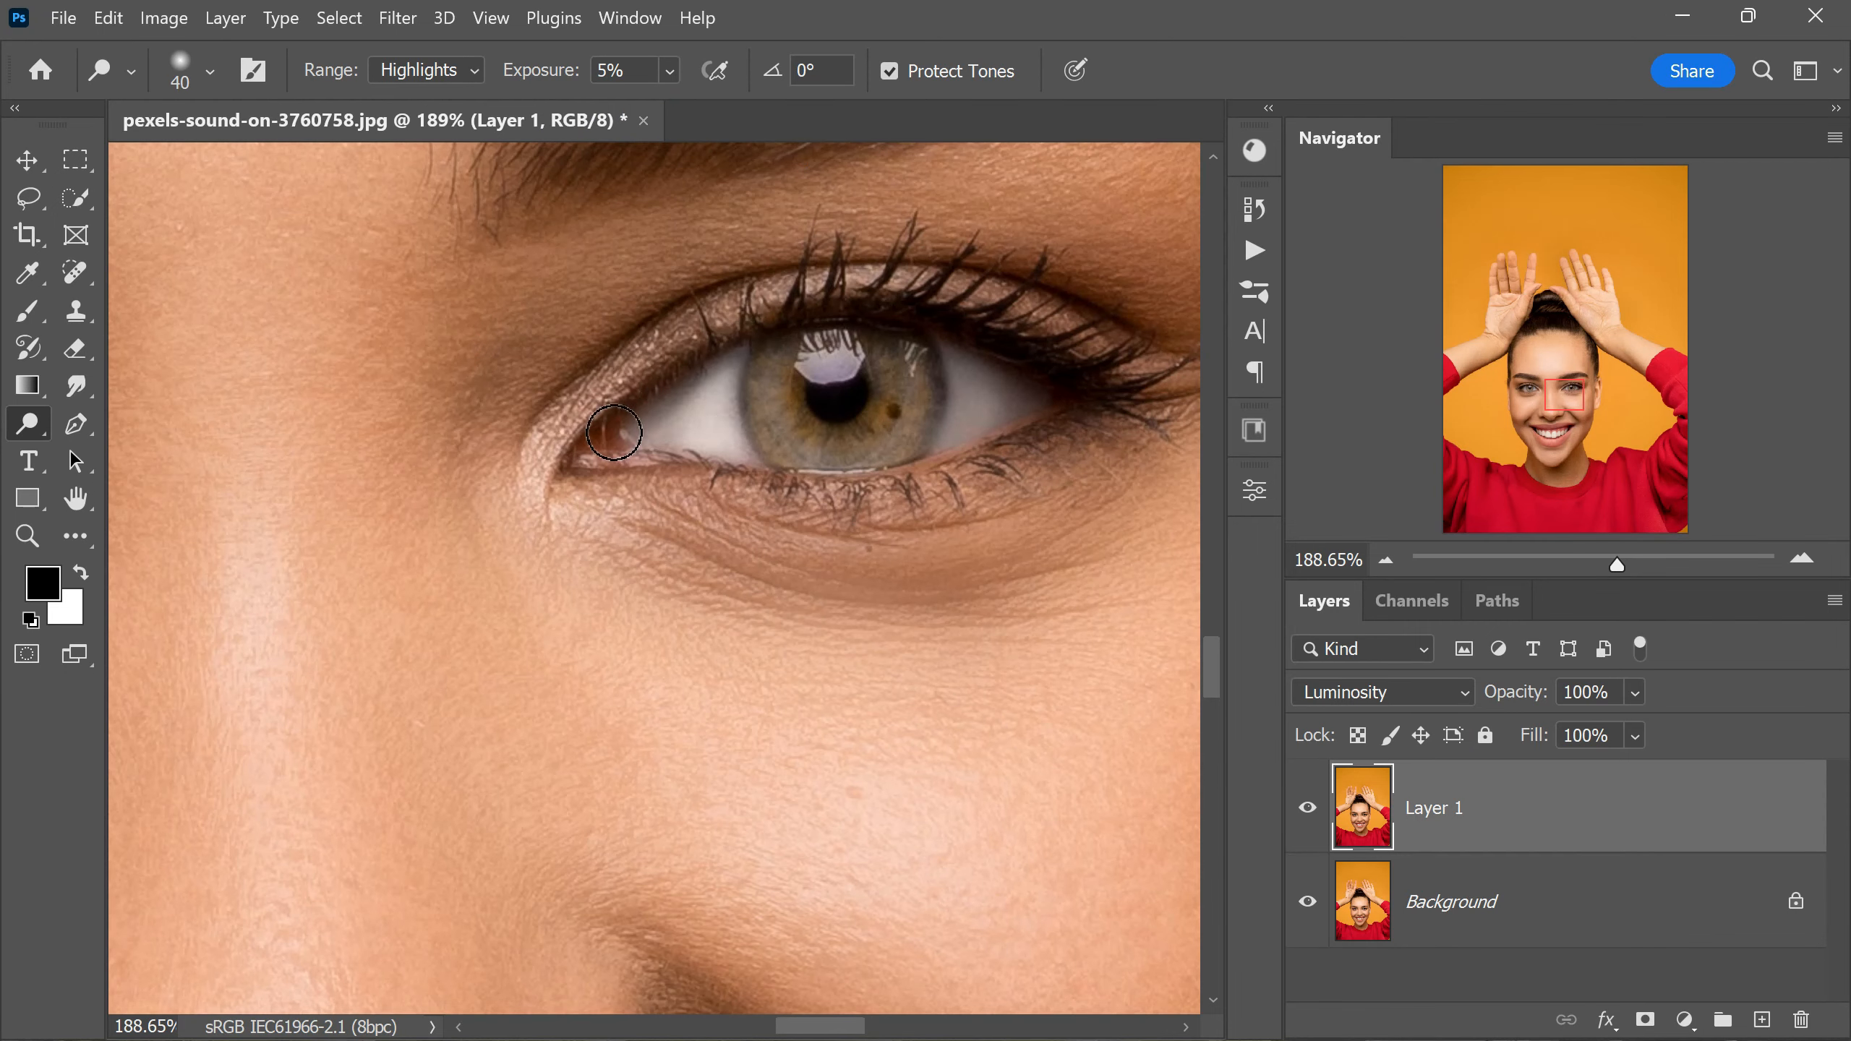
left_click_drag(946, 428, 967, 409)
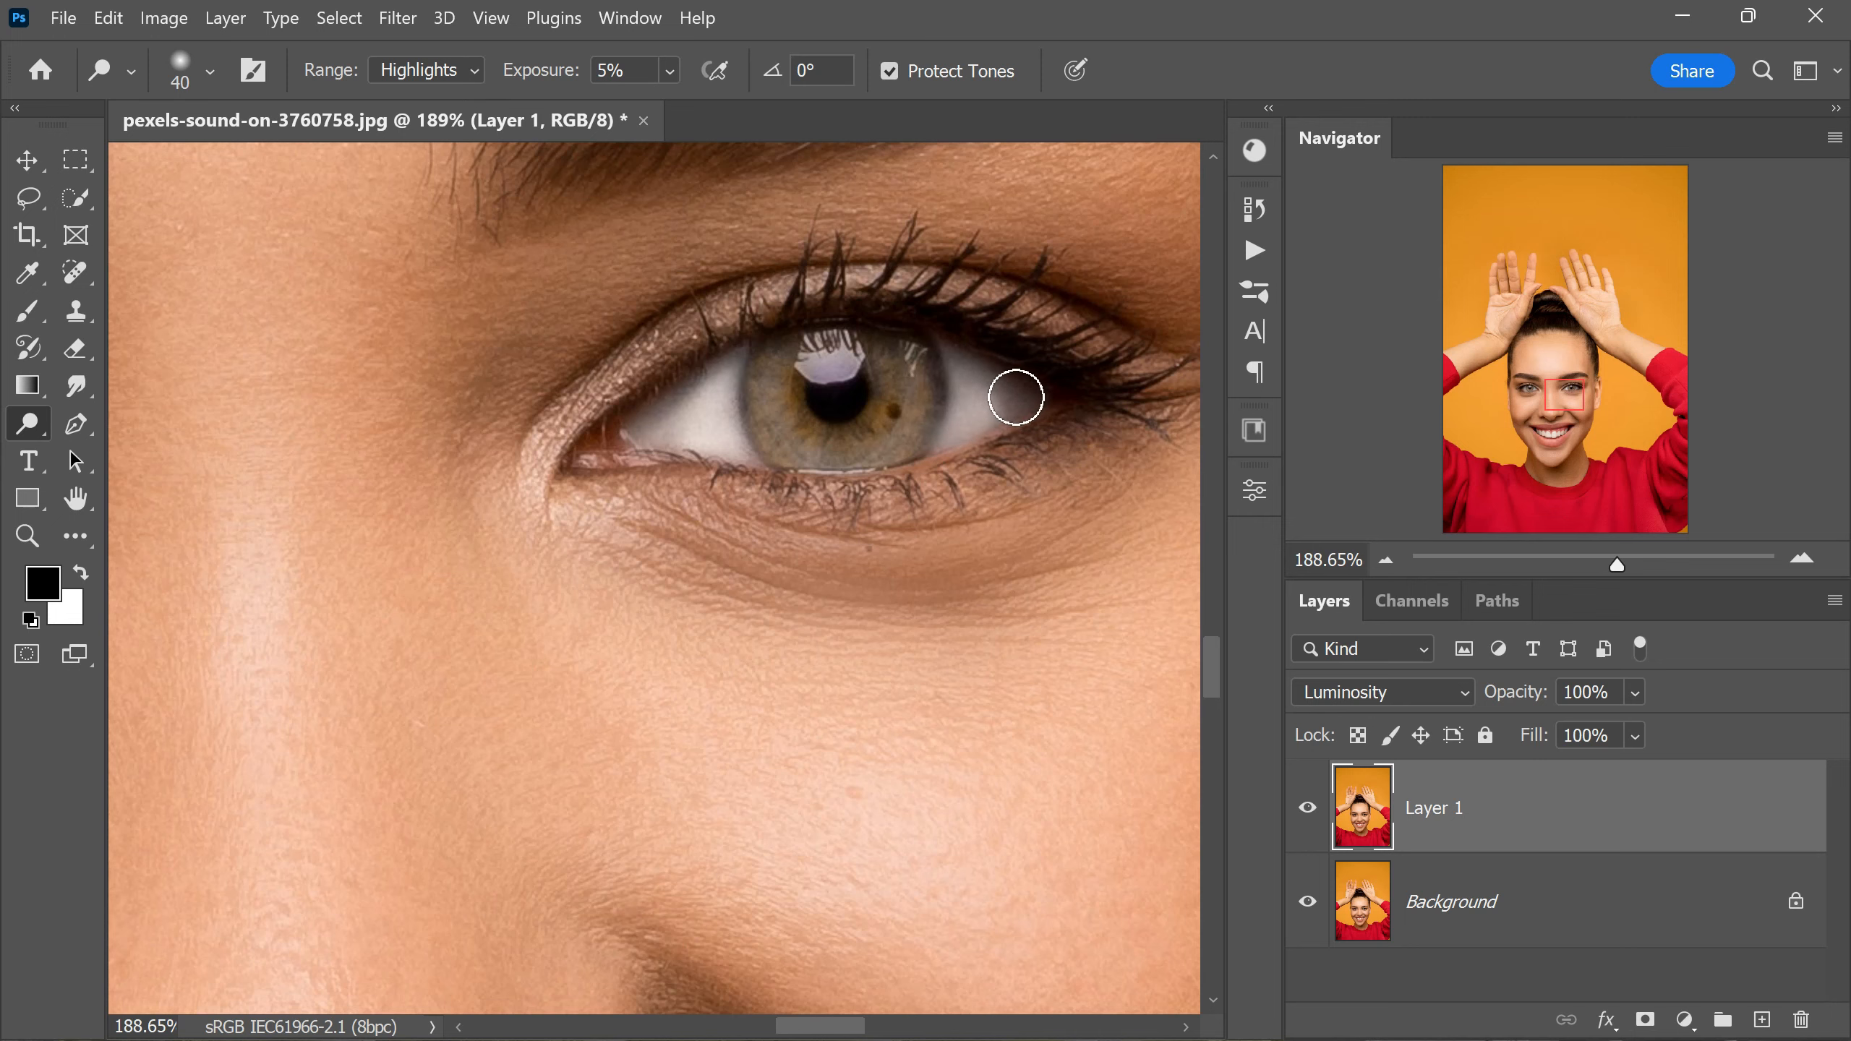
scroll(942, 401, "down", 4)
scroll(488, 409, "up", 3)
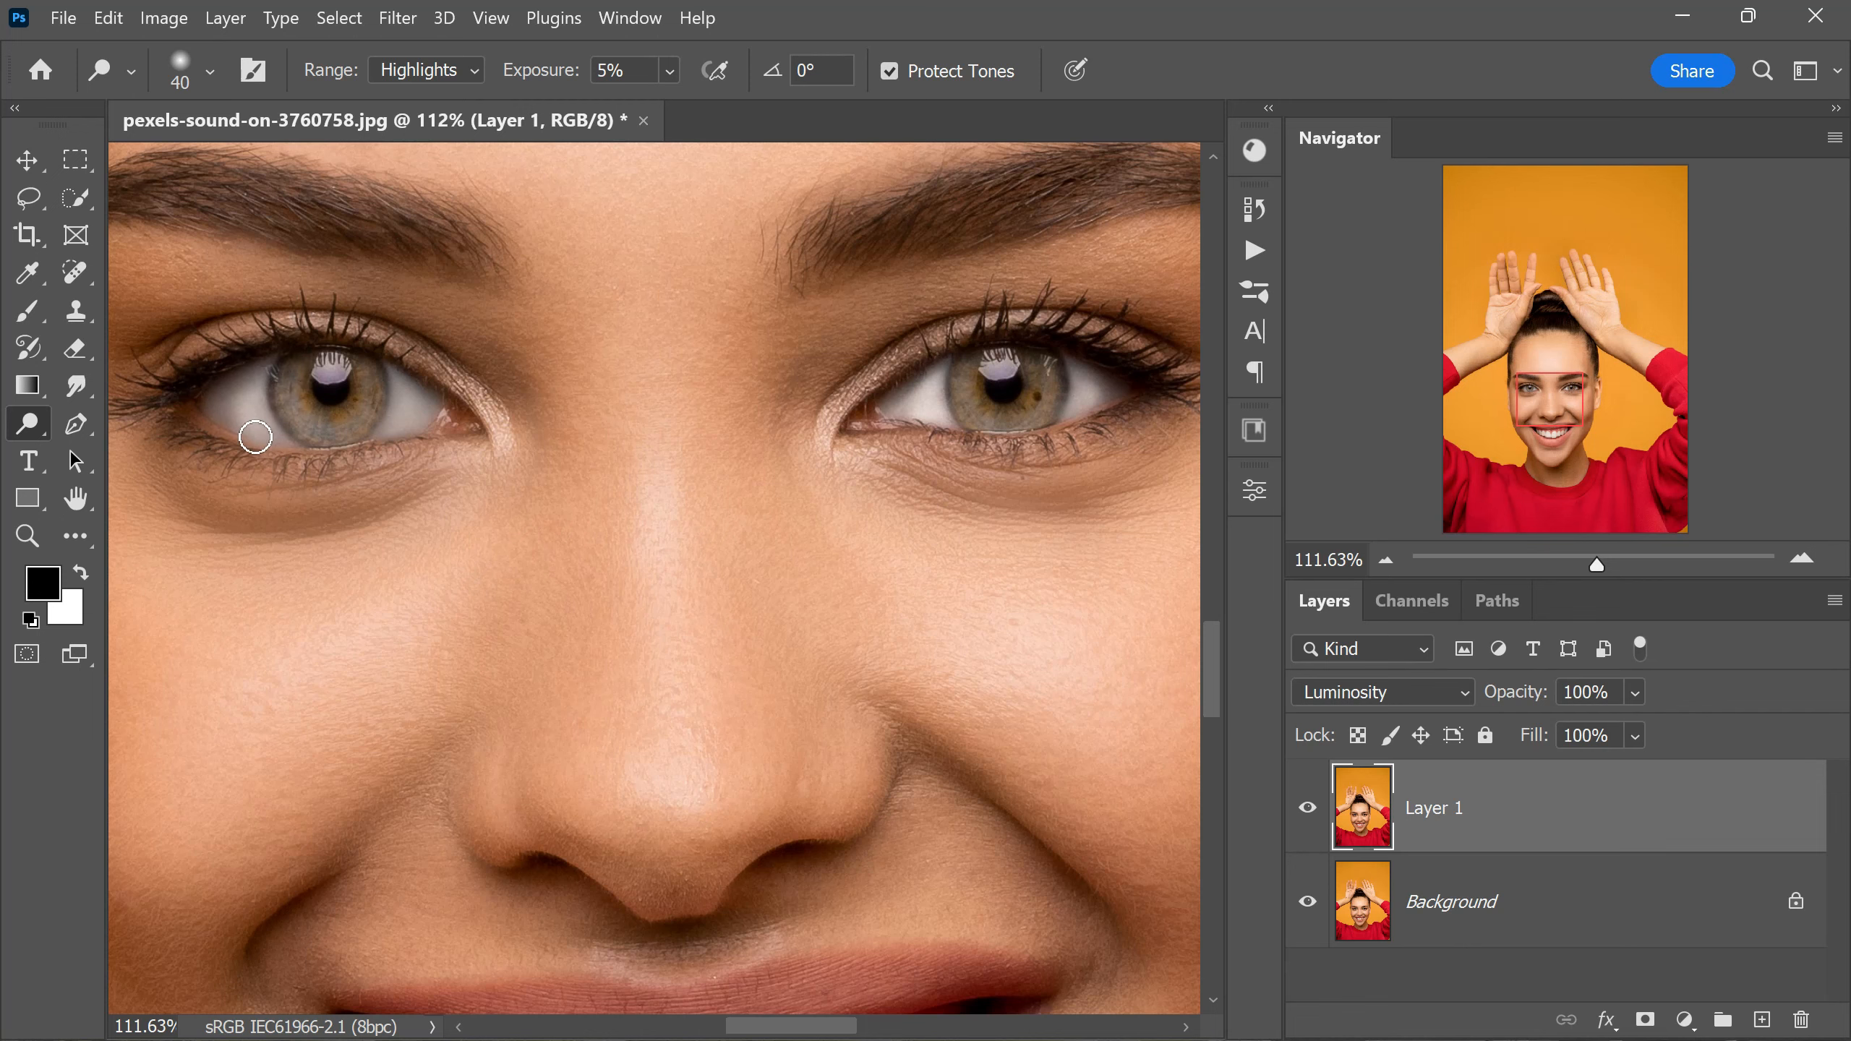
left_click_drag(433, 414, 404, 418)
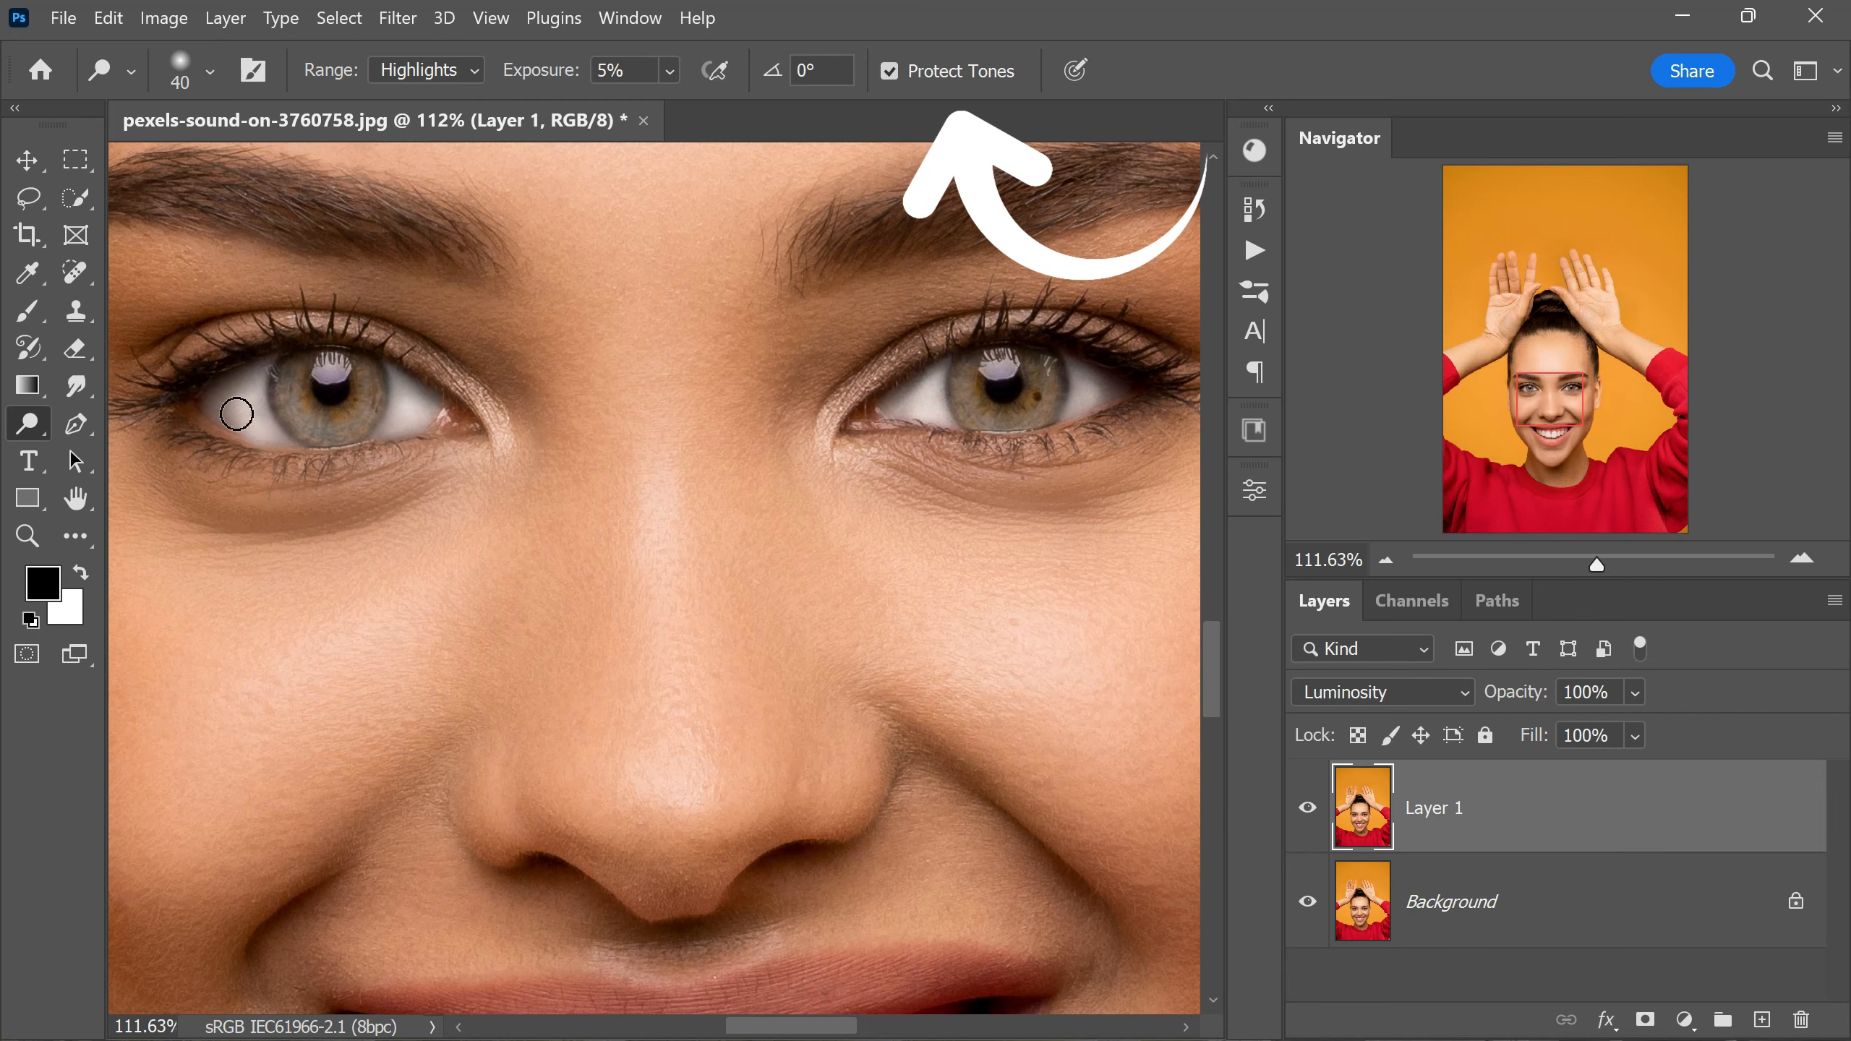
Examine the brightened eyes and the existing highlights across the whole face at different magnifications
scroll(355, 475, "down", 4)
scroll(411, 488, "up", 2)
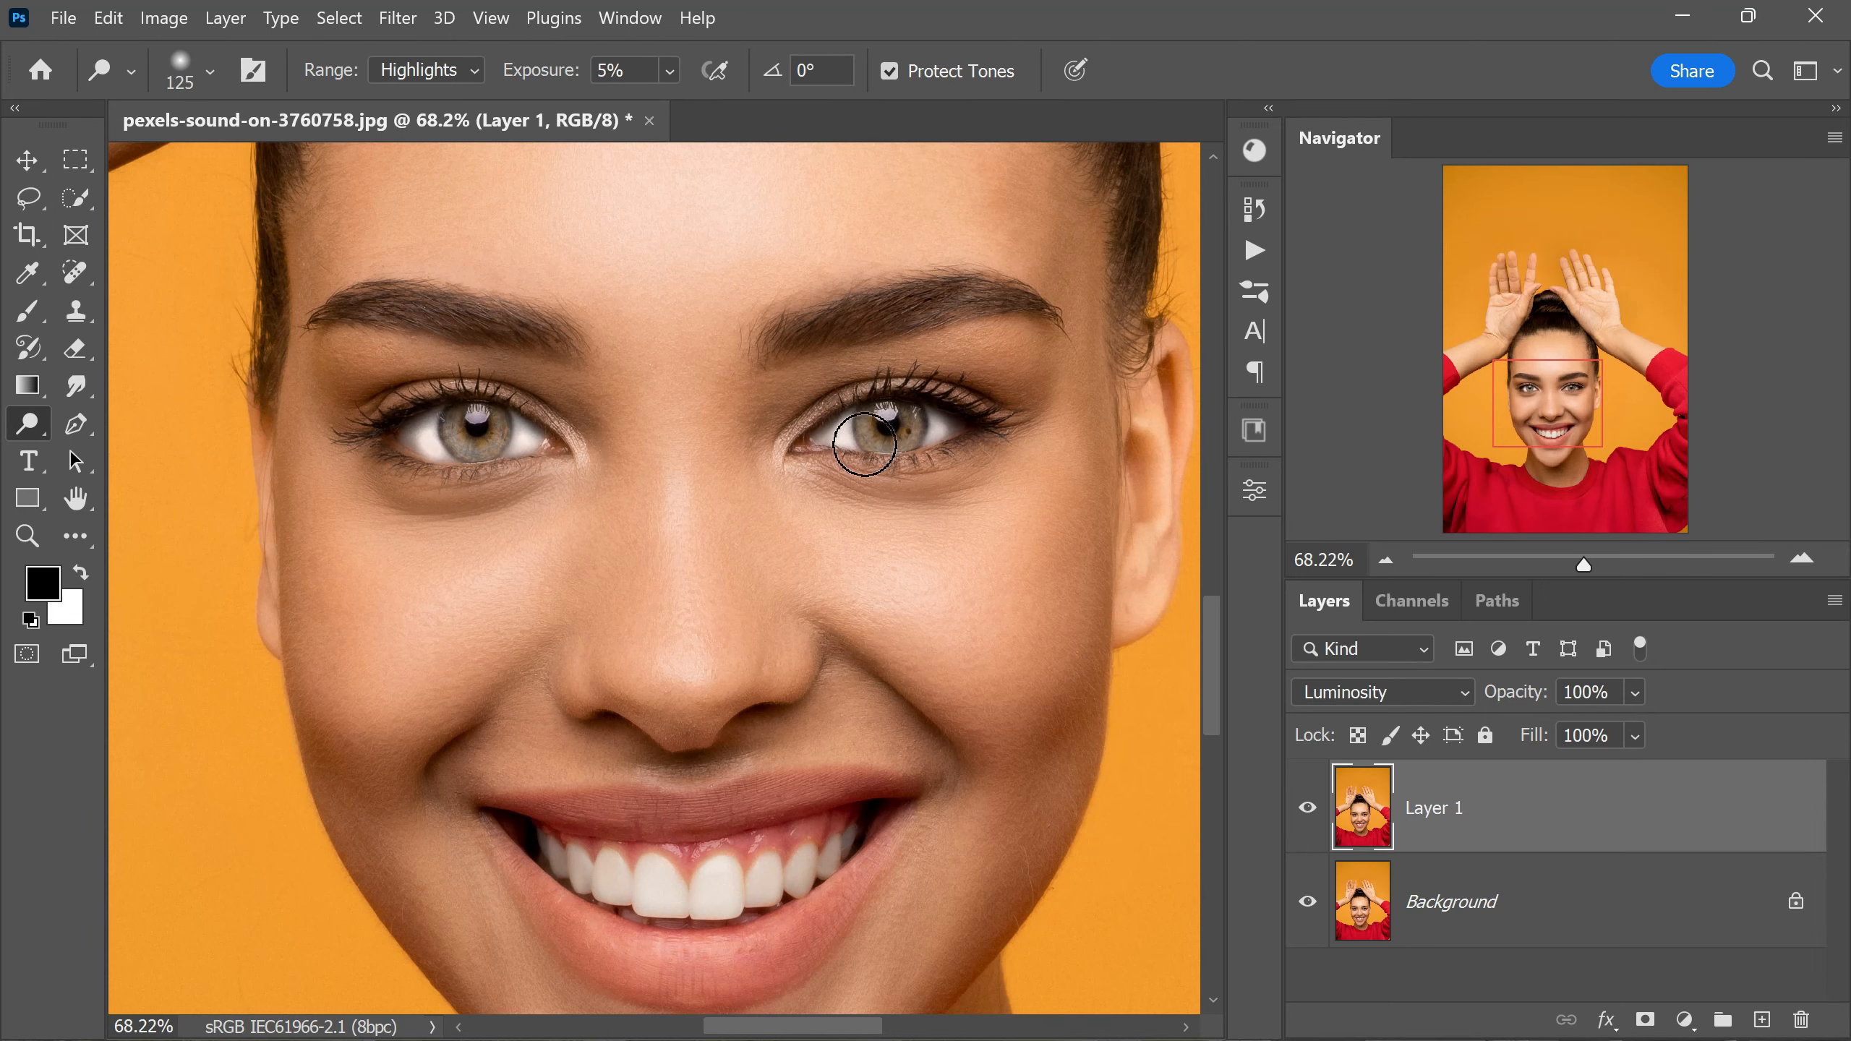
scroll(856, 541, "down", 1)
scroll(856, 540, "up", 1)
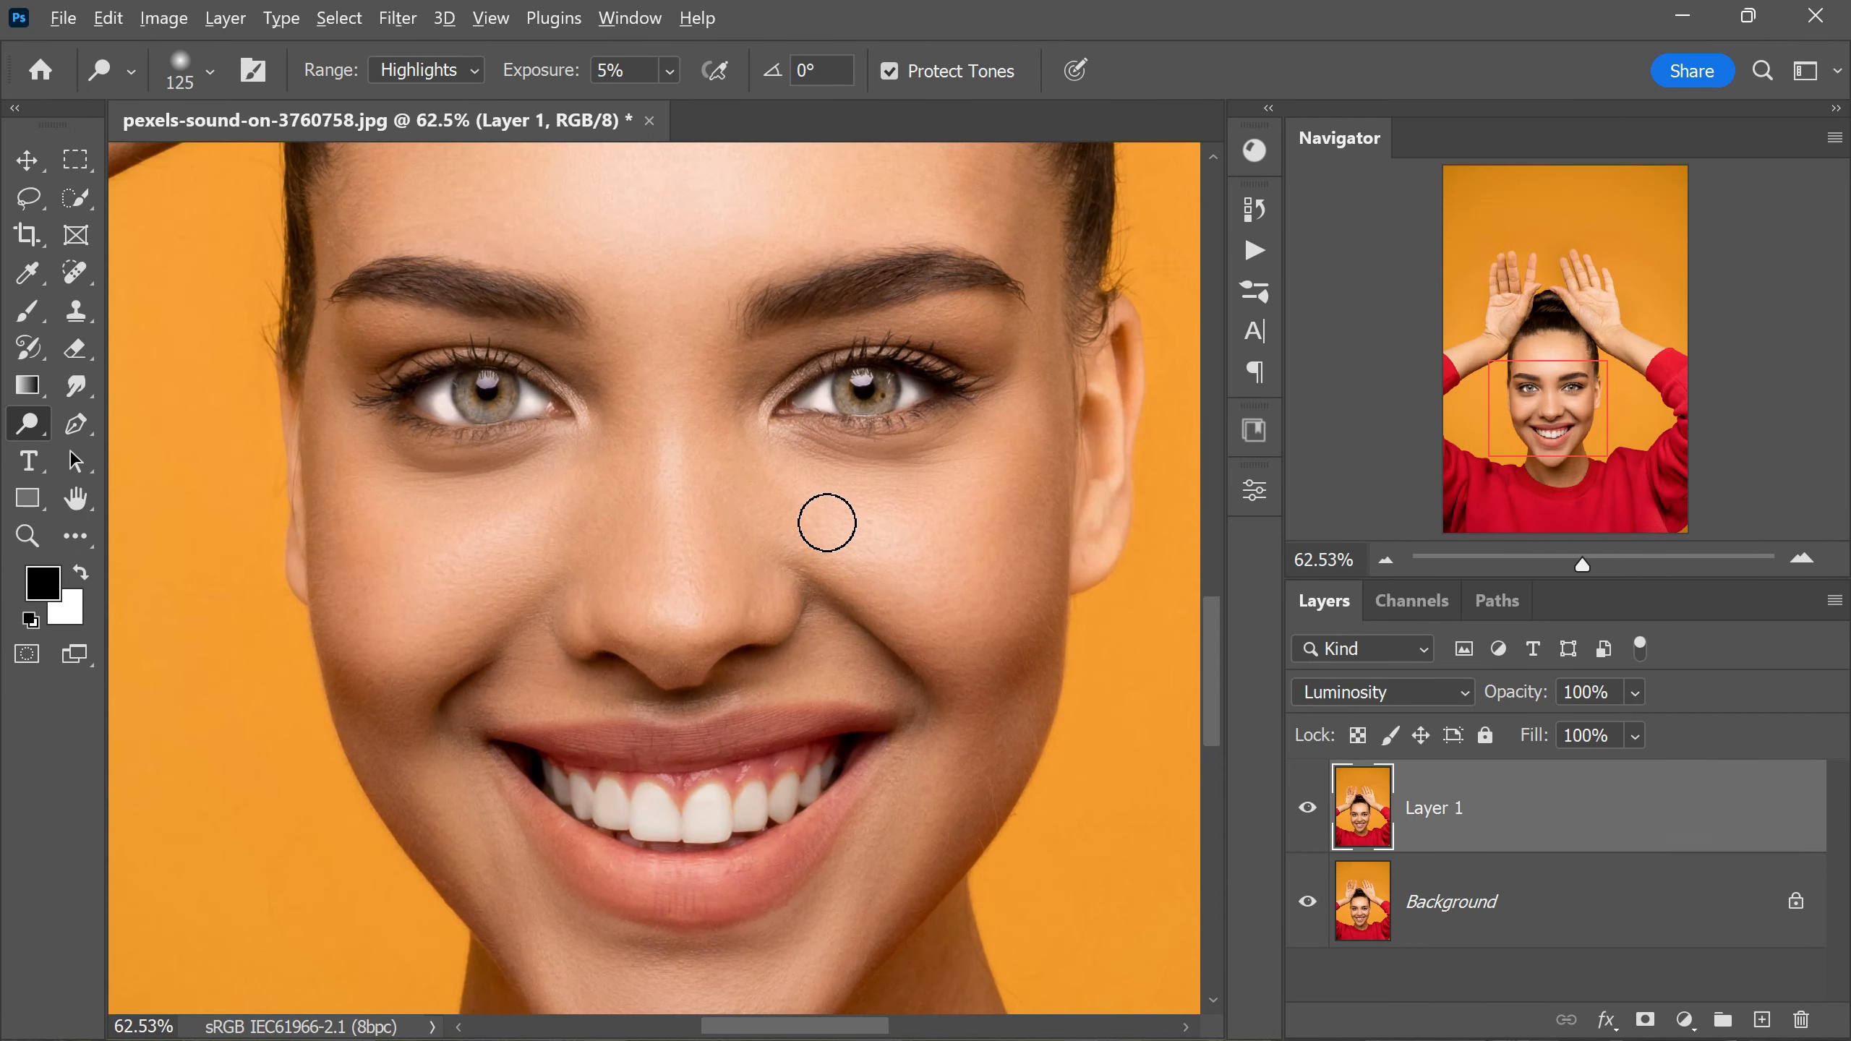
scroll(826, 523, "down", 2)
scroll(748, 629, "up", 1)
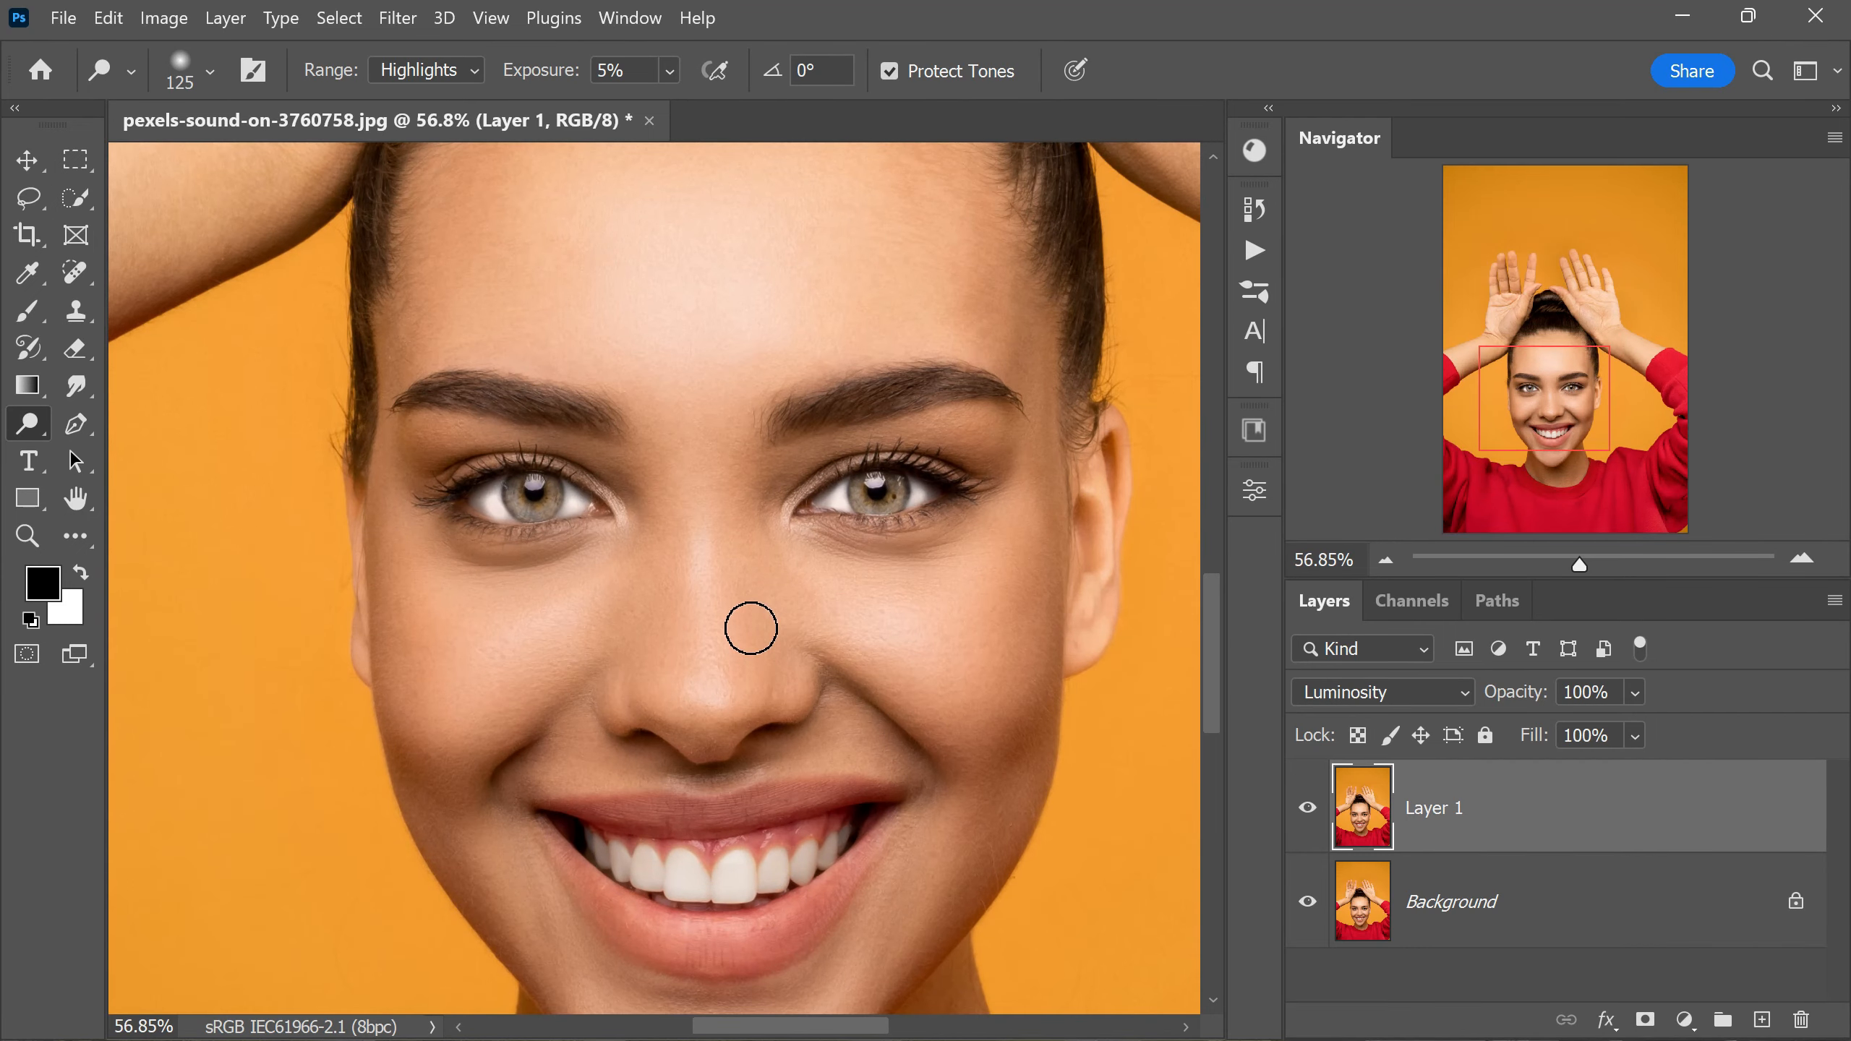
scroll(508, 518, "down", 1)
scroll(646, 605, "up", 1)
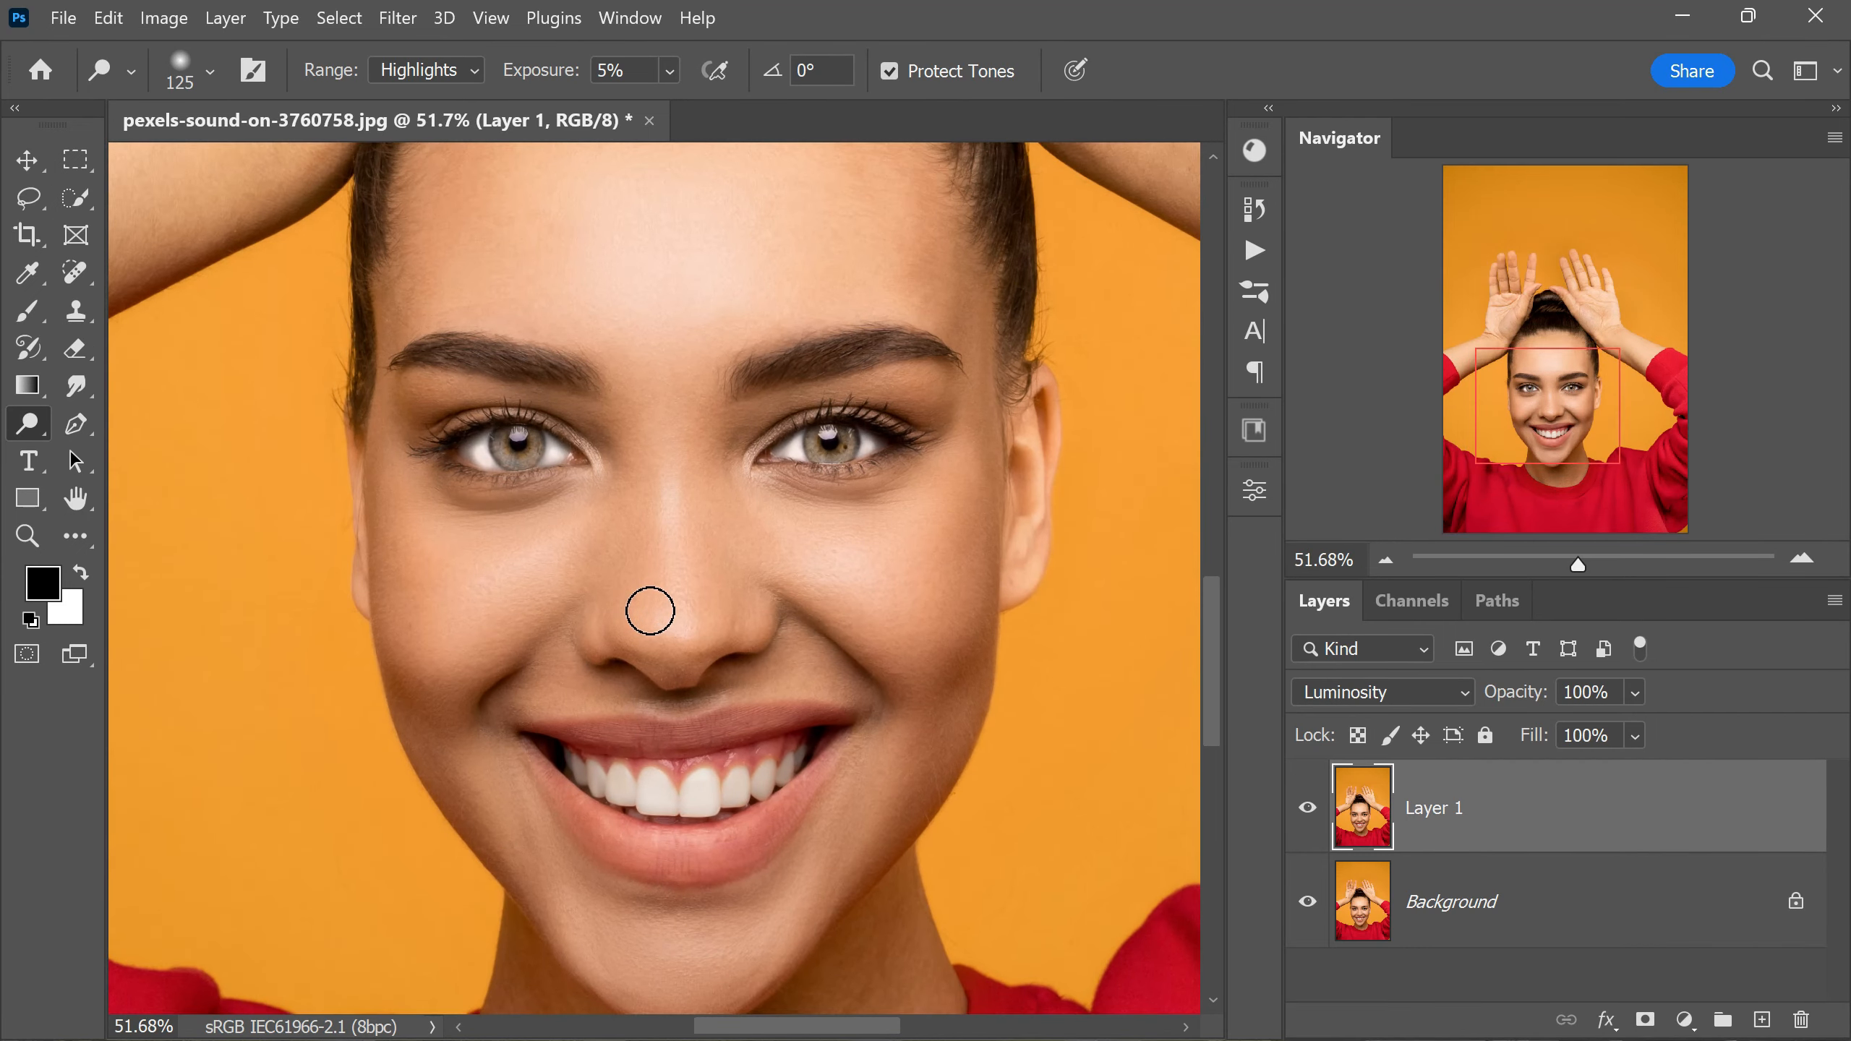
Enlarge the Dodge brush to 250 and brighten the skin around the upper lids and brows of both eyes
key("bracketright")
key("bracketright")
key("bracketright")
key("bracketright")
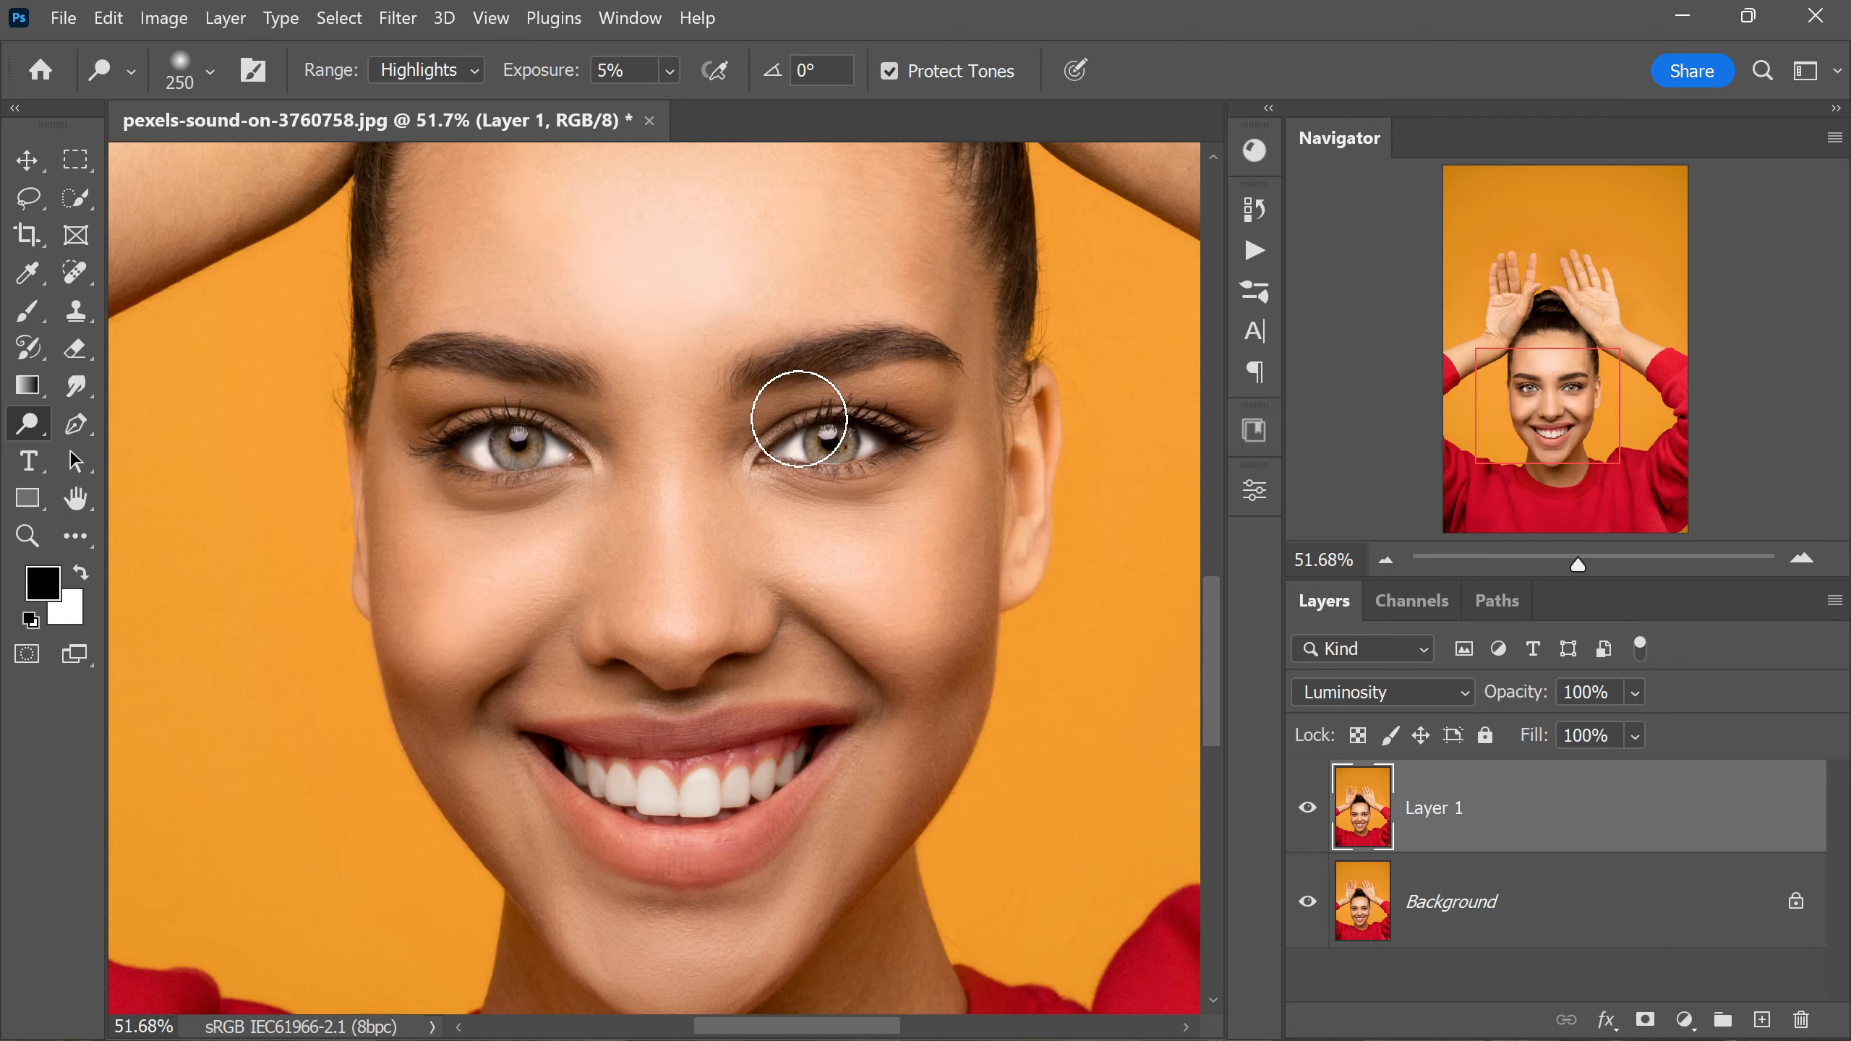
left_click_drag(408, 402, 477, 394)
mouse_move(909, 389)
left_mouse_down()
mouse_move(958, 395)
mouse_move(901, 392)
mouse_move(936, 420)
left_mouse_up()
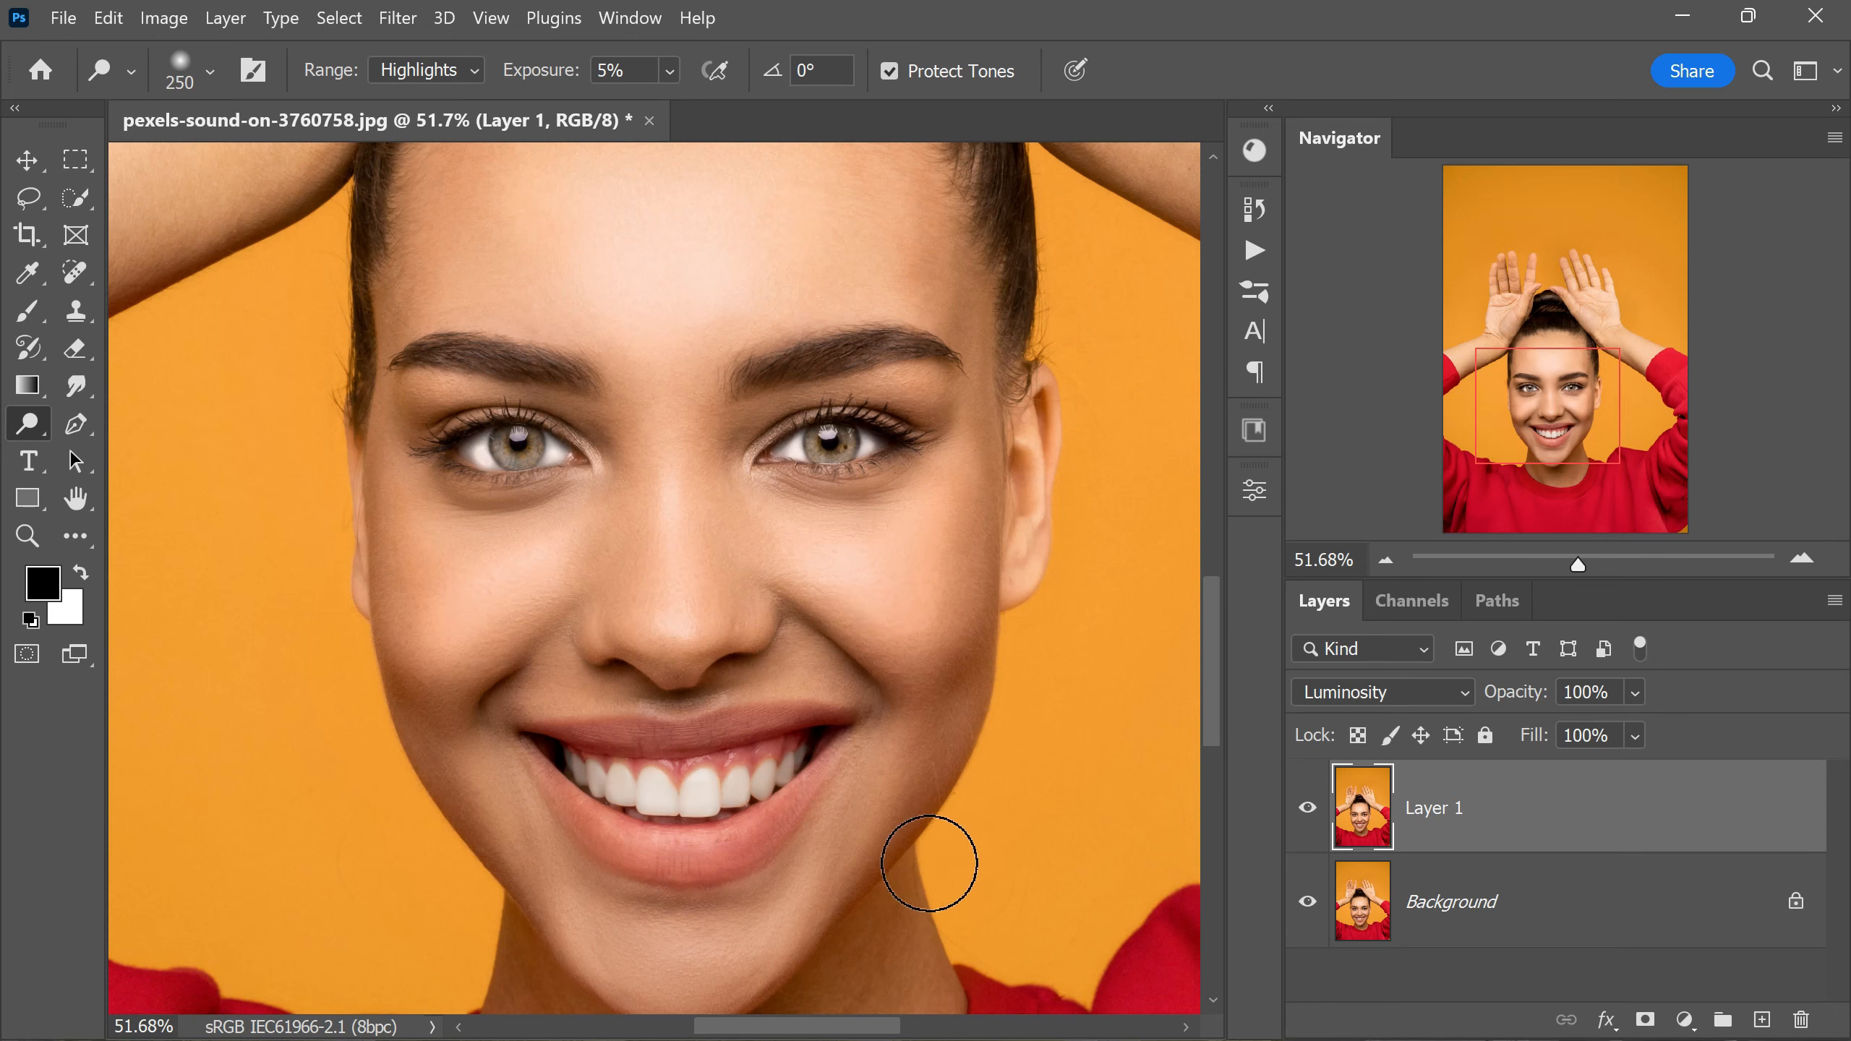
Brighten the highlights on the chin and beside the mouth with the Dodge tool
scroll(705, 789, "down", 1)
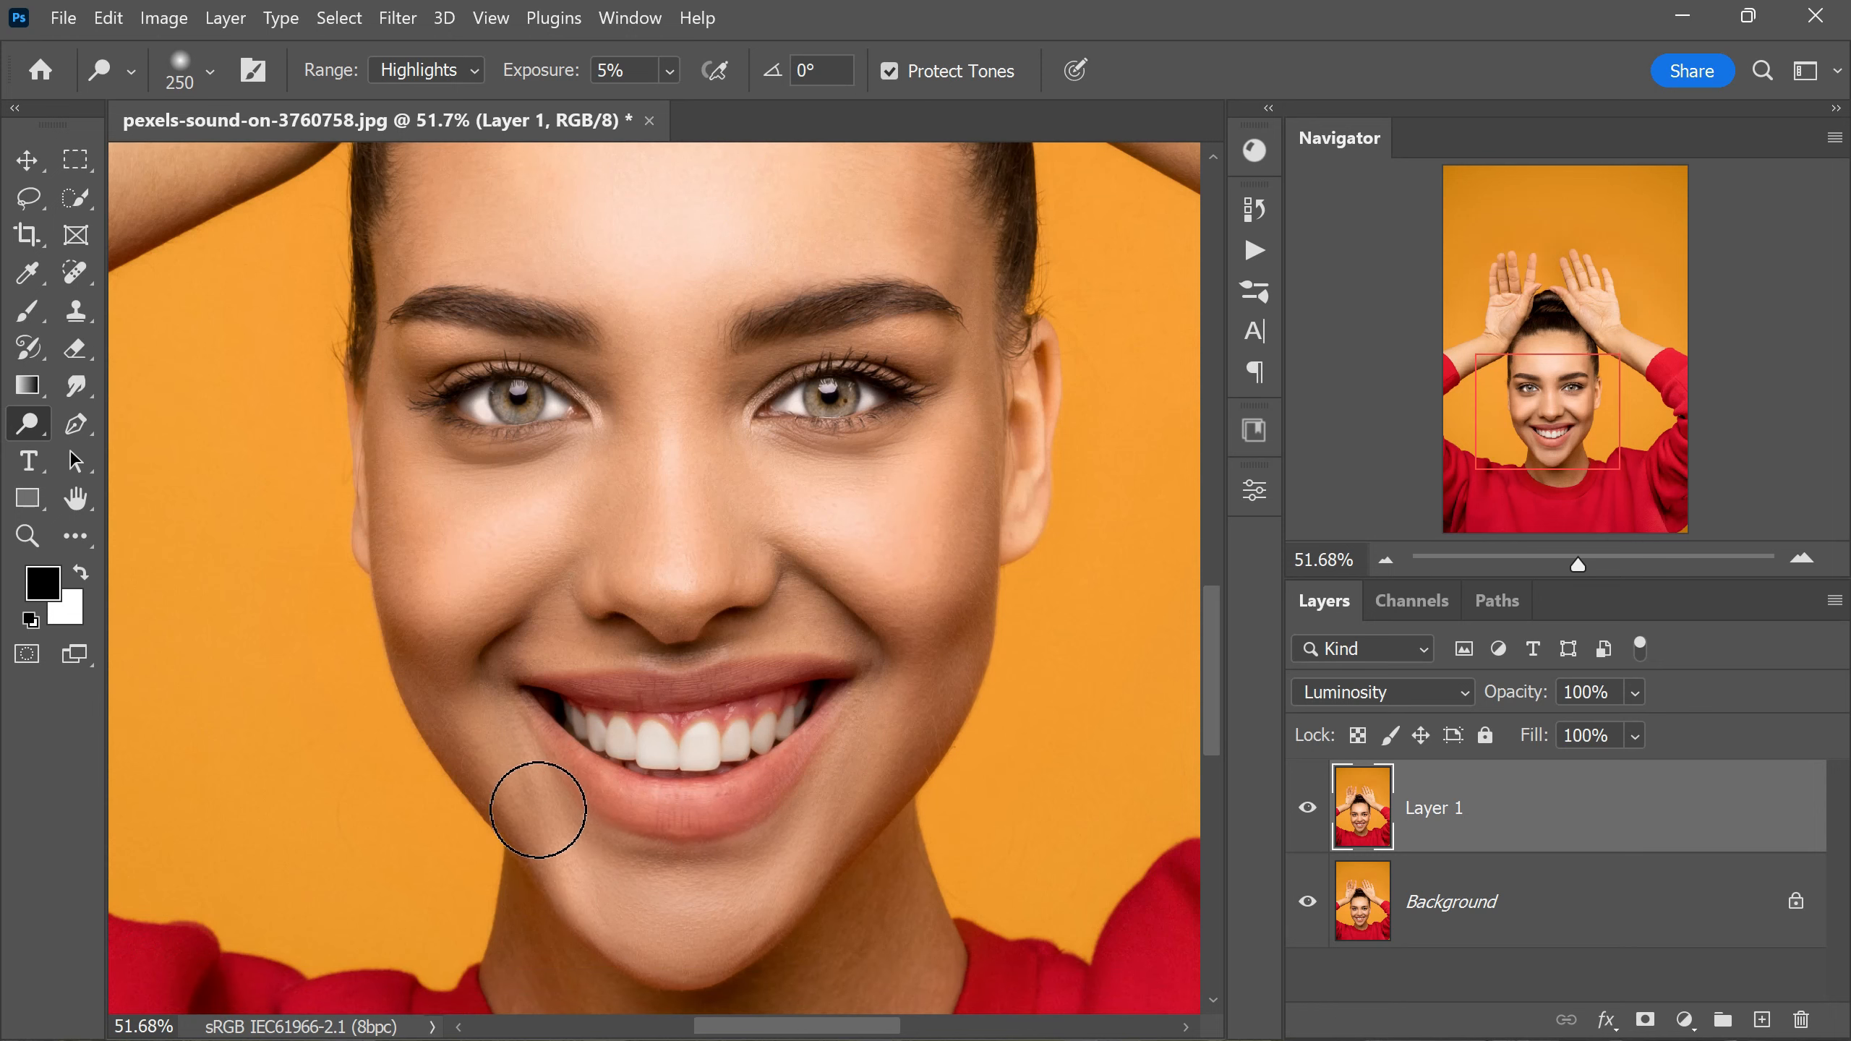
left_click_drag(804, 828, 766, 916)
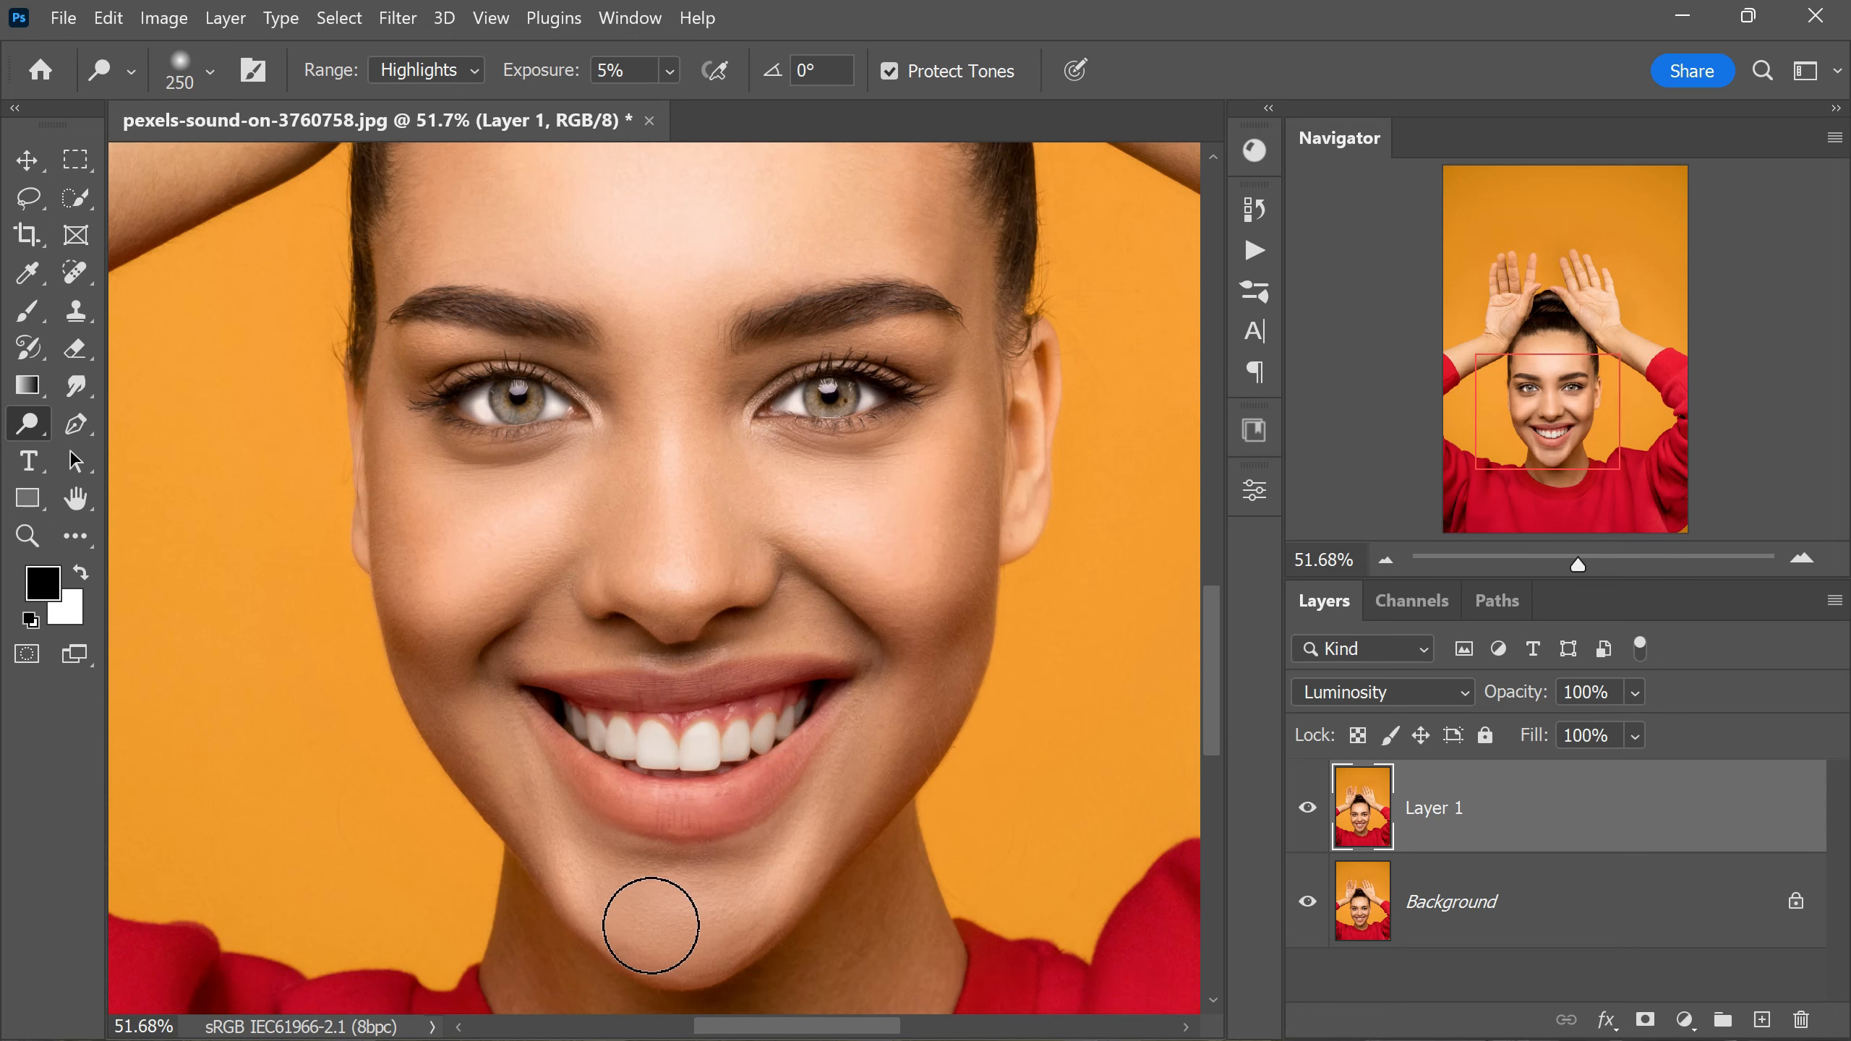
left_click_drag(614, 927, 723, 958)
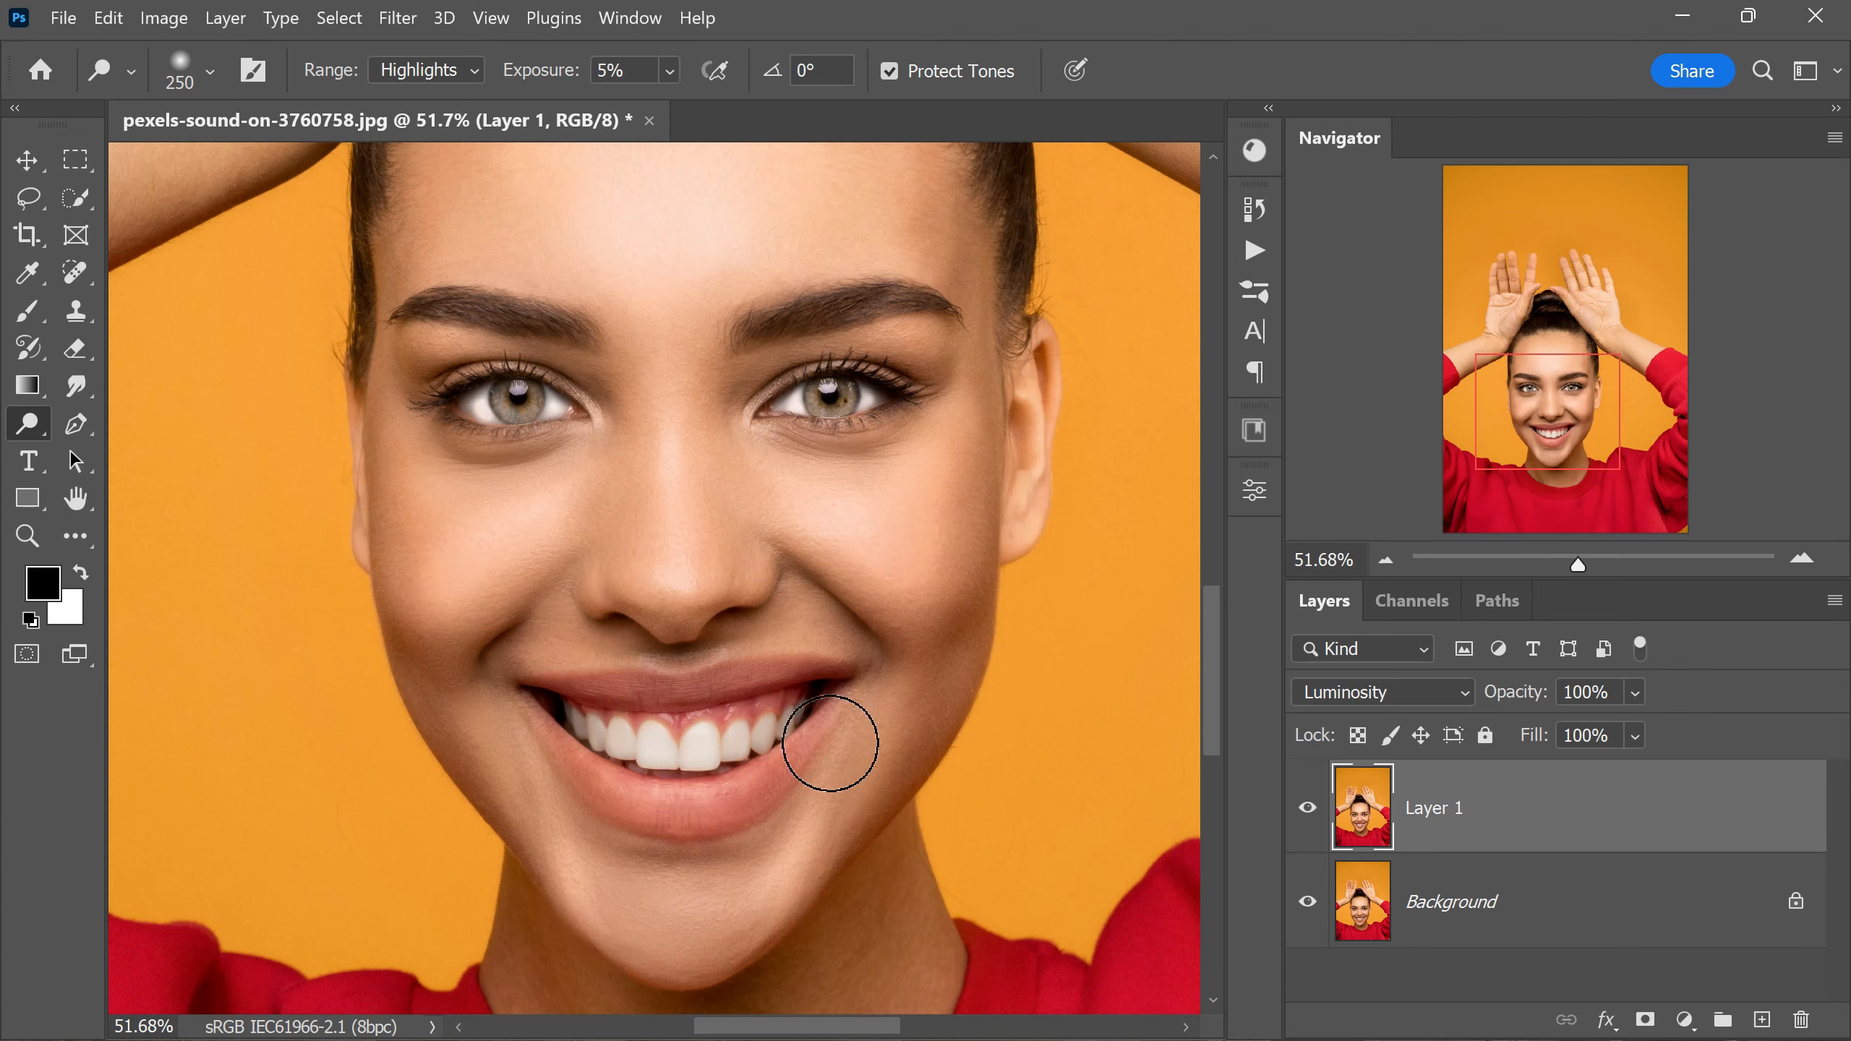
Reduce the Dodge brush size to 125 and review the highlights over the whole face
key("bracketleft")
key("bracketleft")
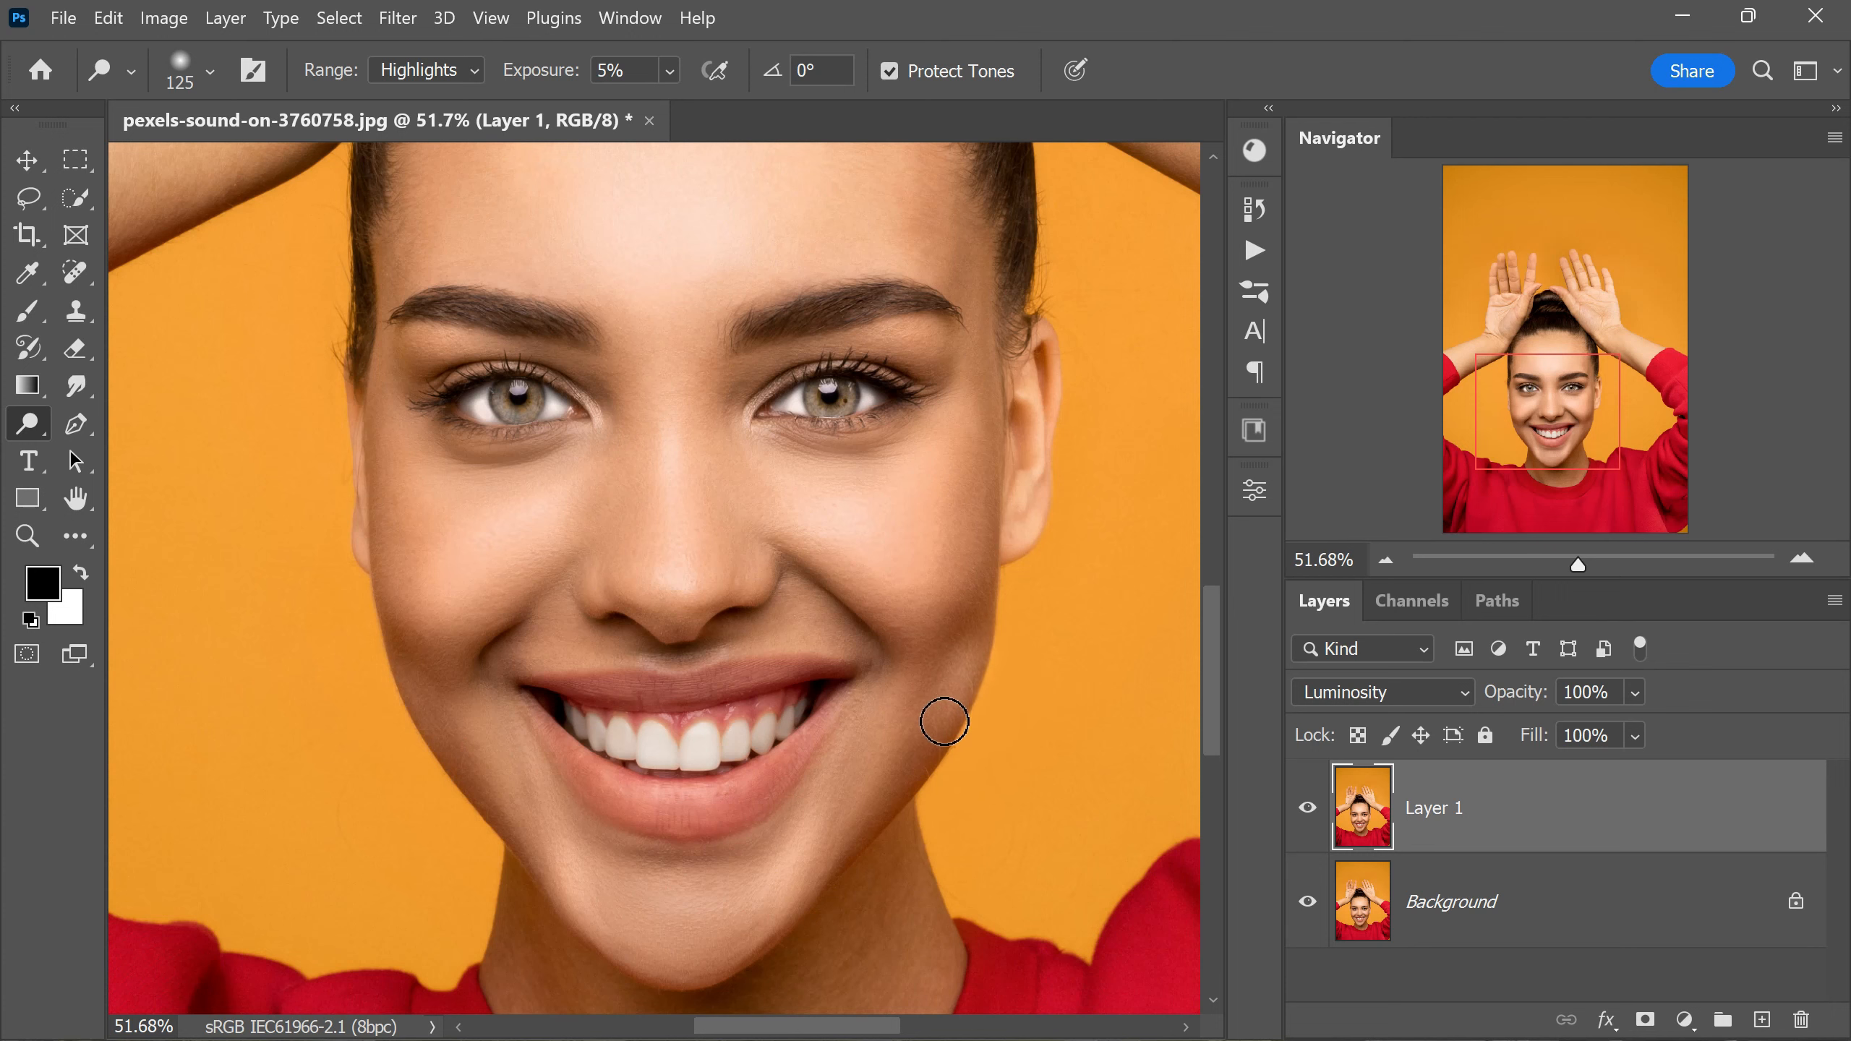
scroll(1067, 658, "up", 2)
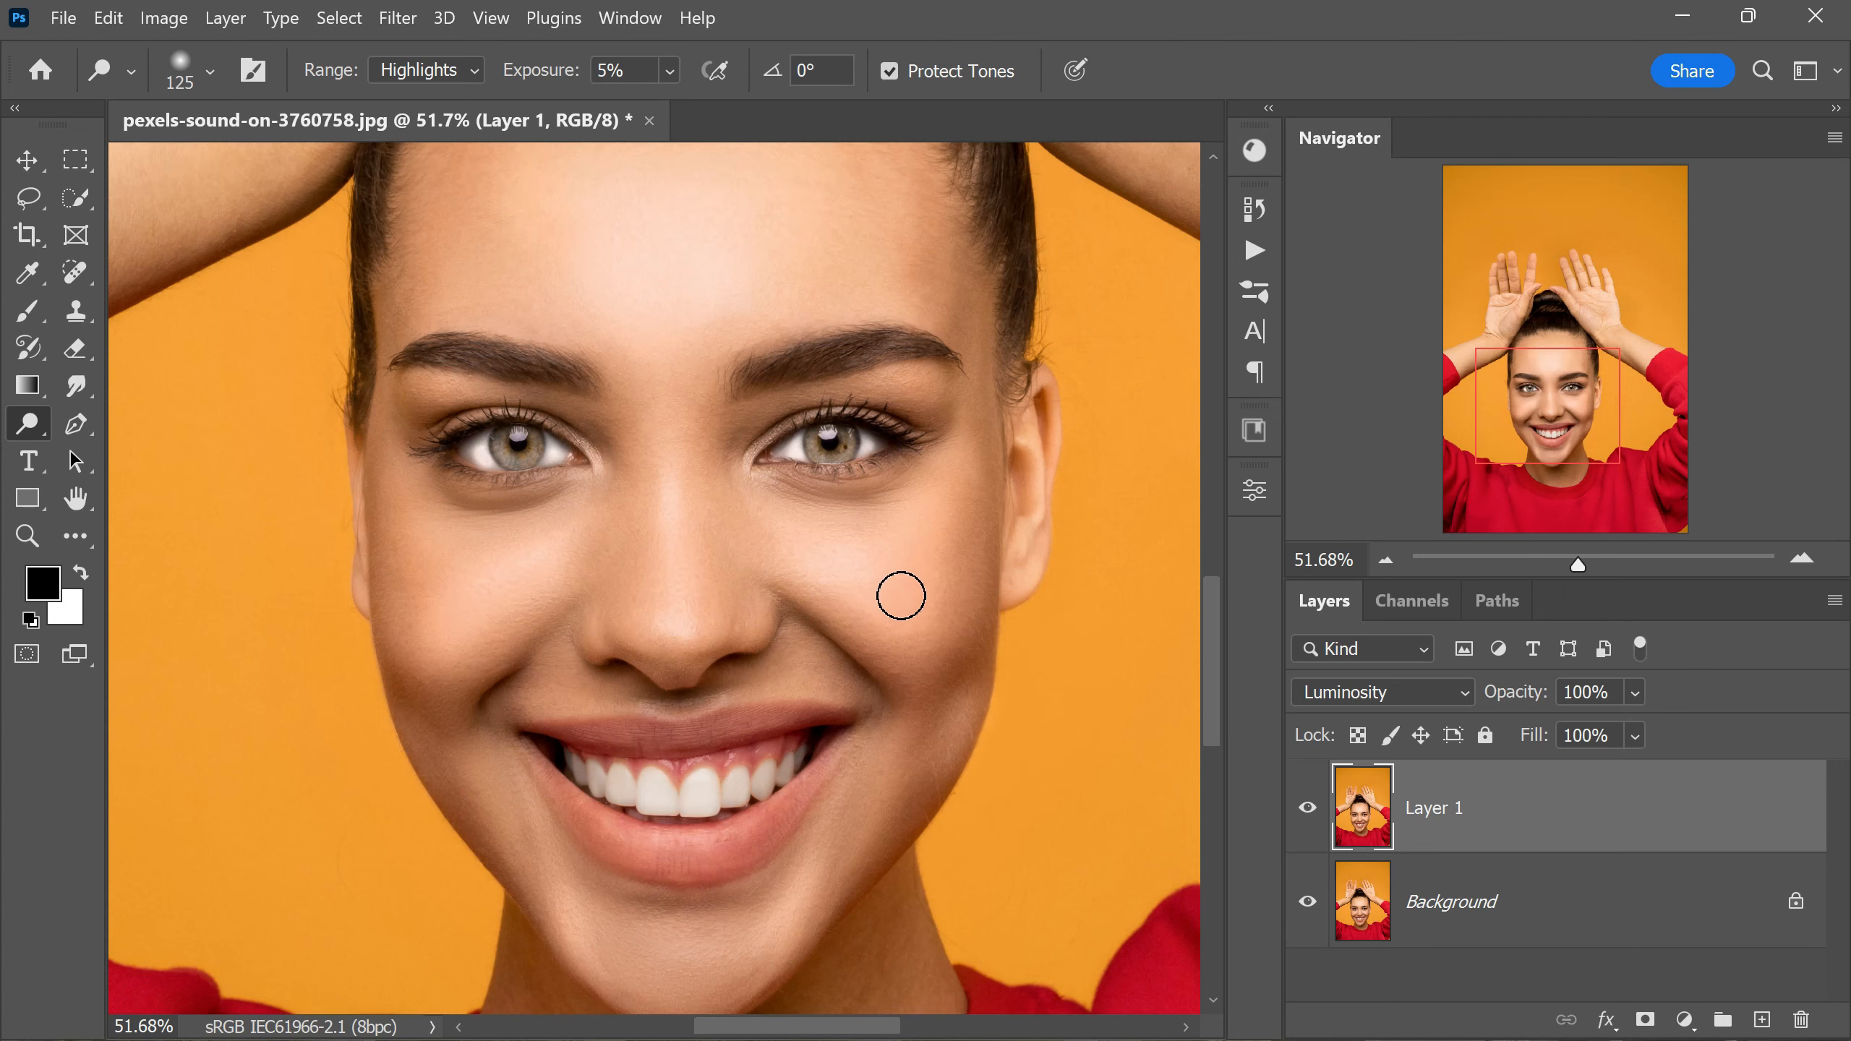
scroll(896, 594, "up", 4)
scroll(557, 372, "down", 2)
scroll(542, 621, "up", 1)
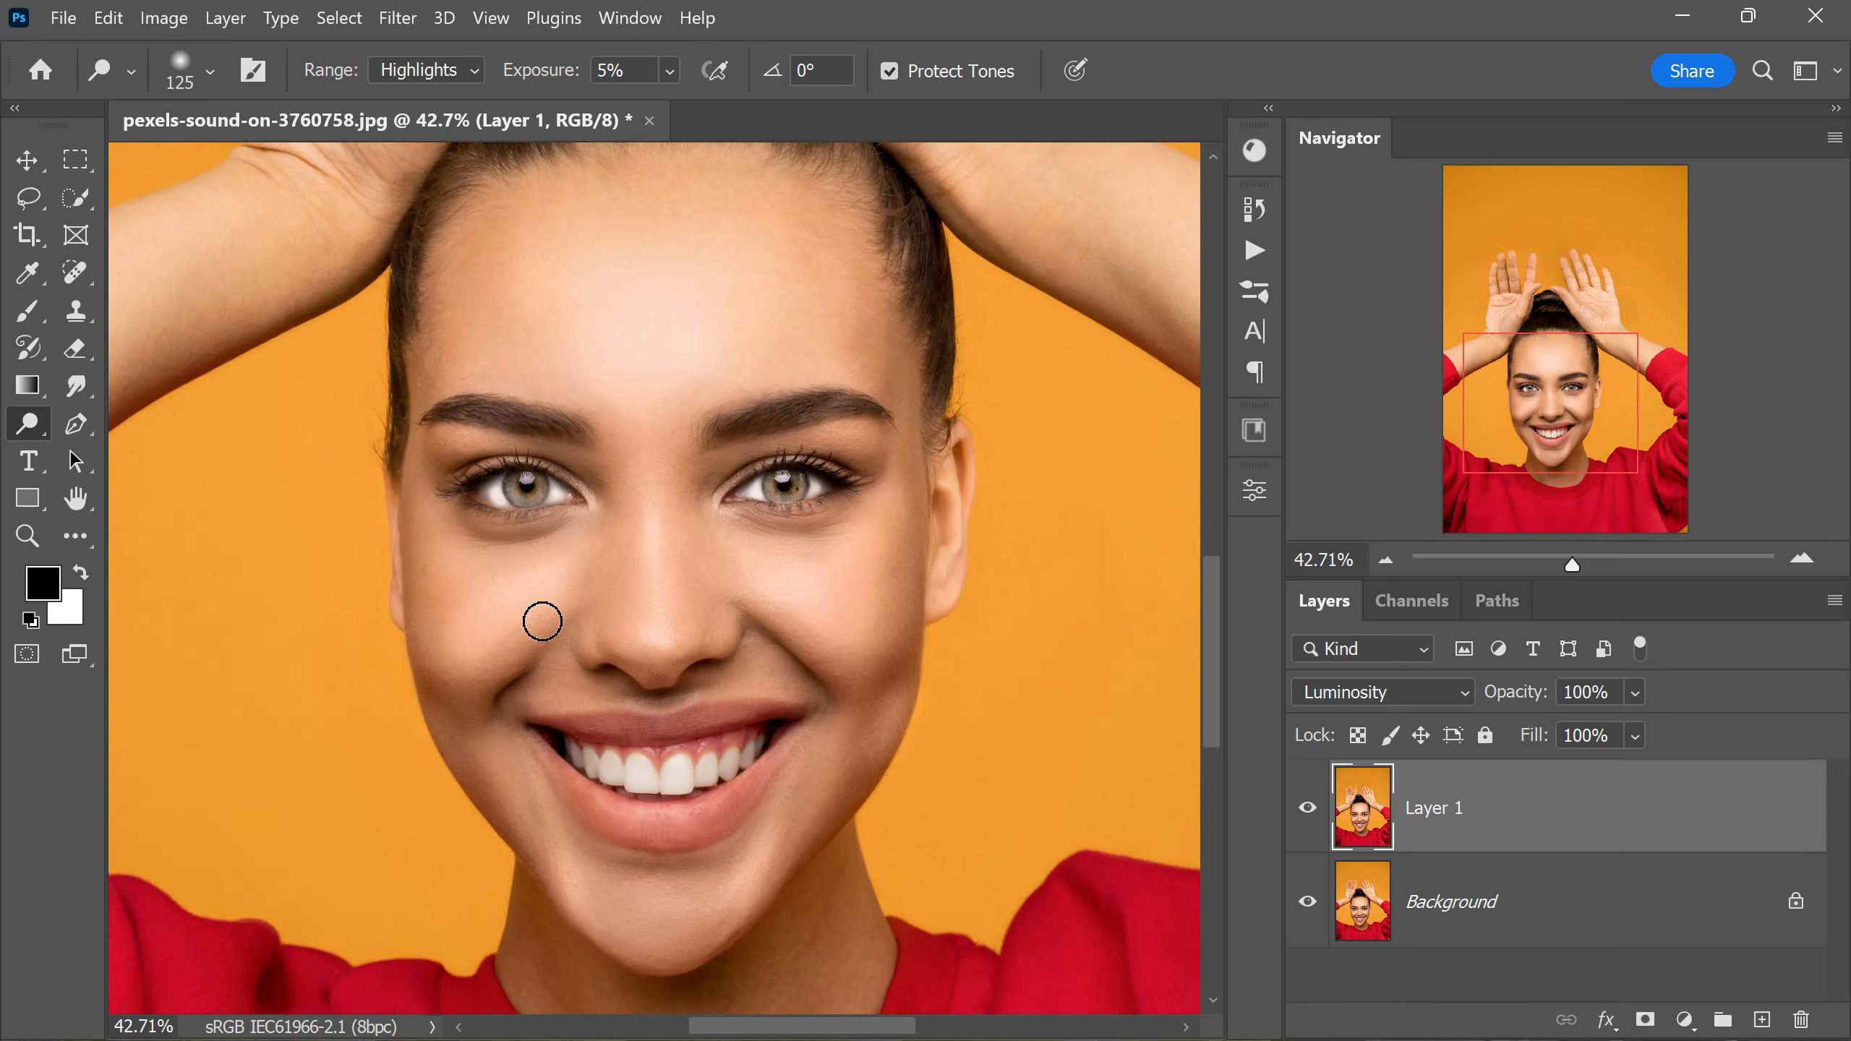
scroll(551, 635, "up", 2)
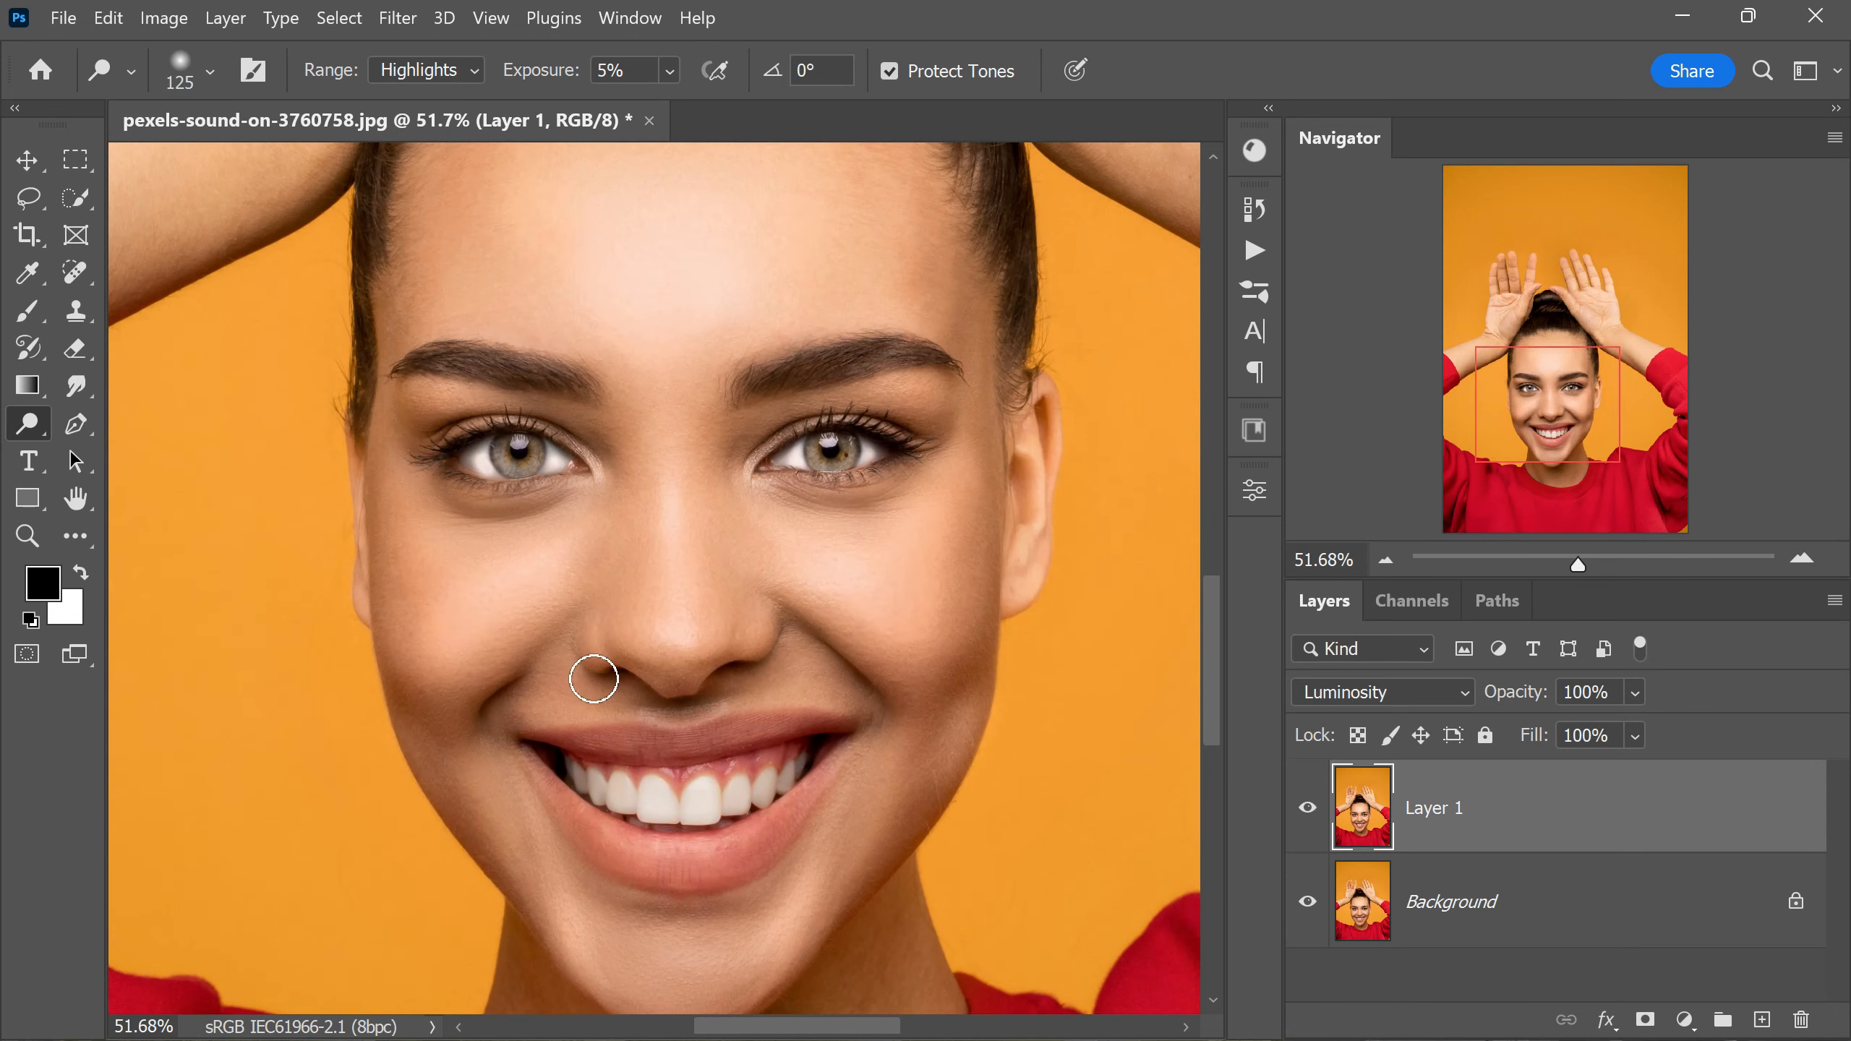
Switch to the Burn tool with its range set to Highlights and exposure at 5%
right_click(26, 424)
left_click(149, 449)
left_click(449, 70)
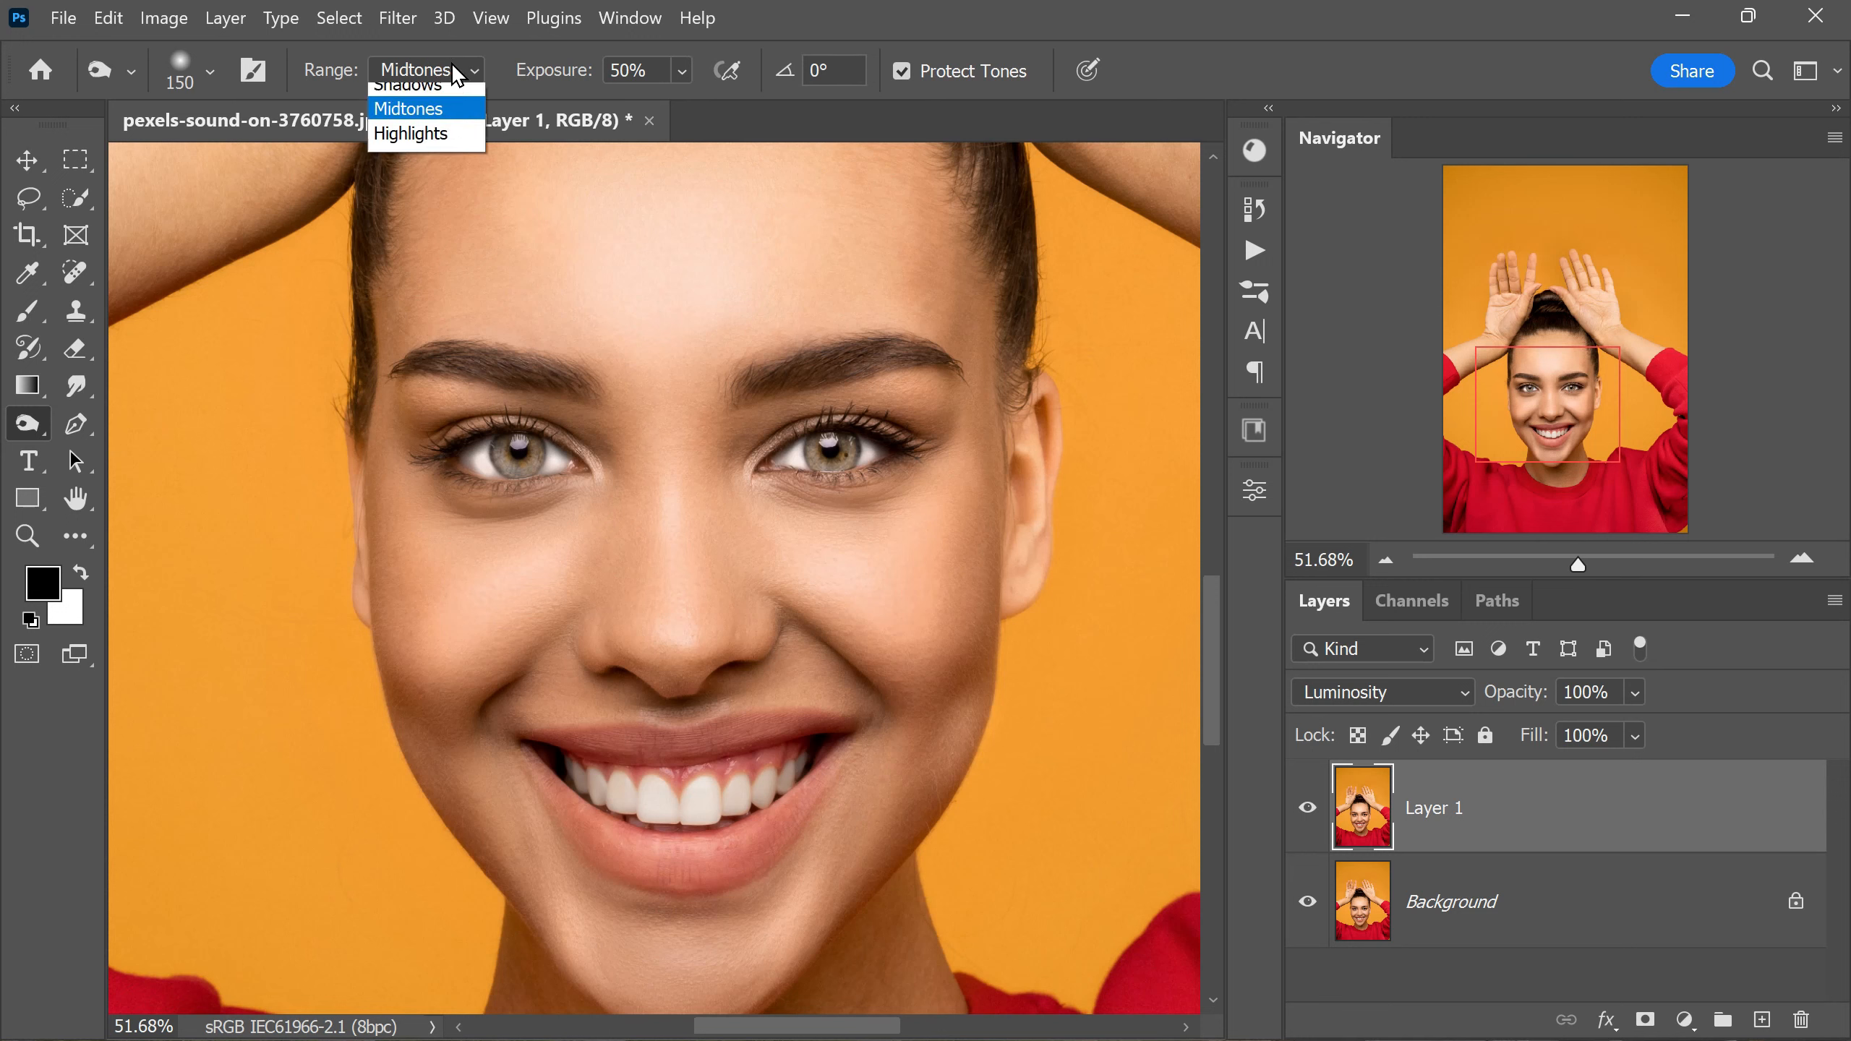
left_click(463, 146)
left_click_drag(572, 71, 510, 82)
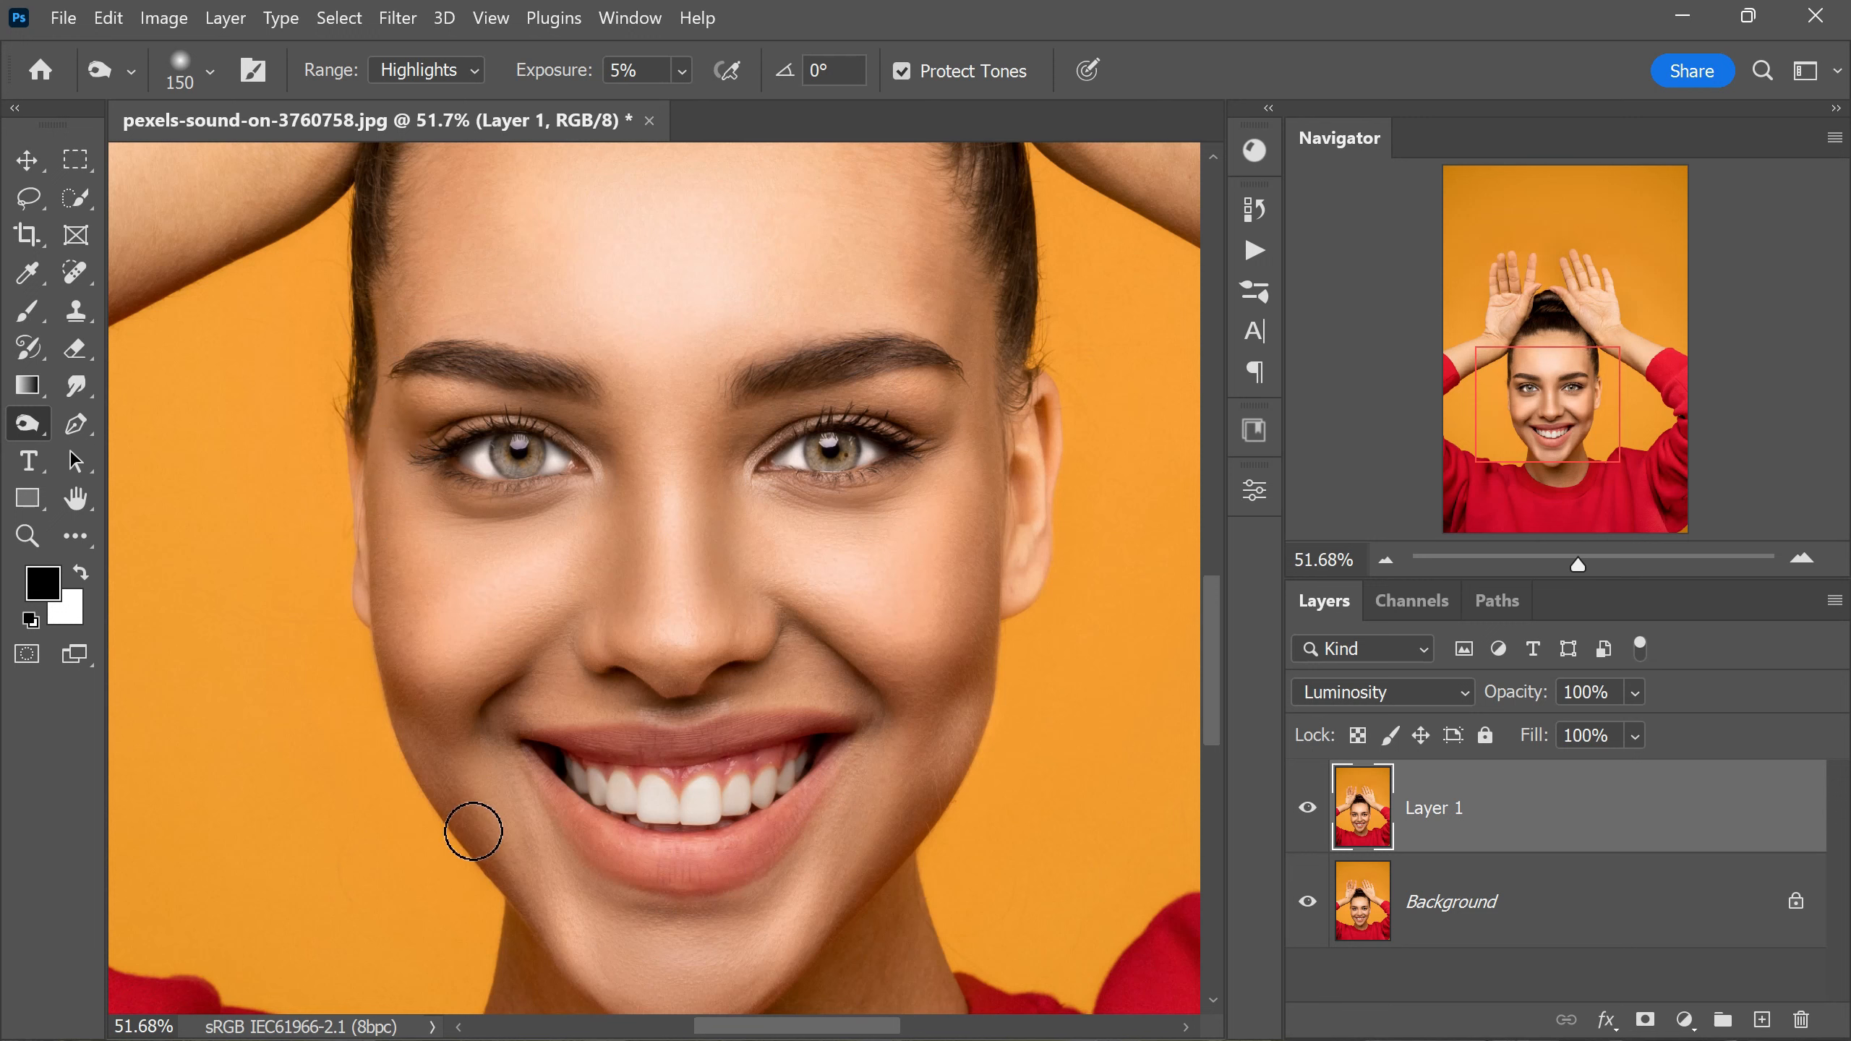
Burn the facial shadows at the nose and forehead sides, enlarging the brush from 150 to 300 for the forehead edges
scroll(674, 693, "up", 2)
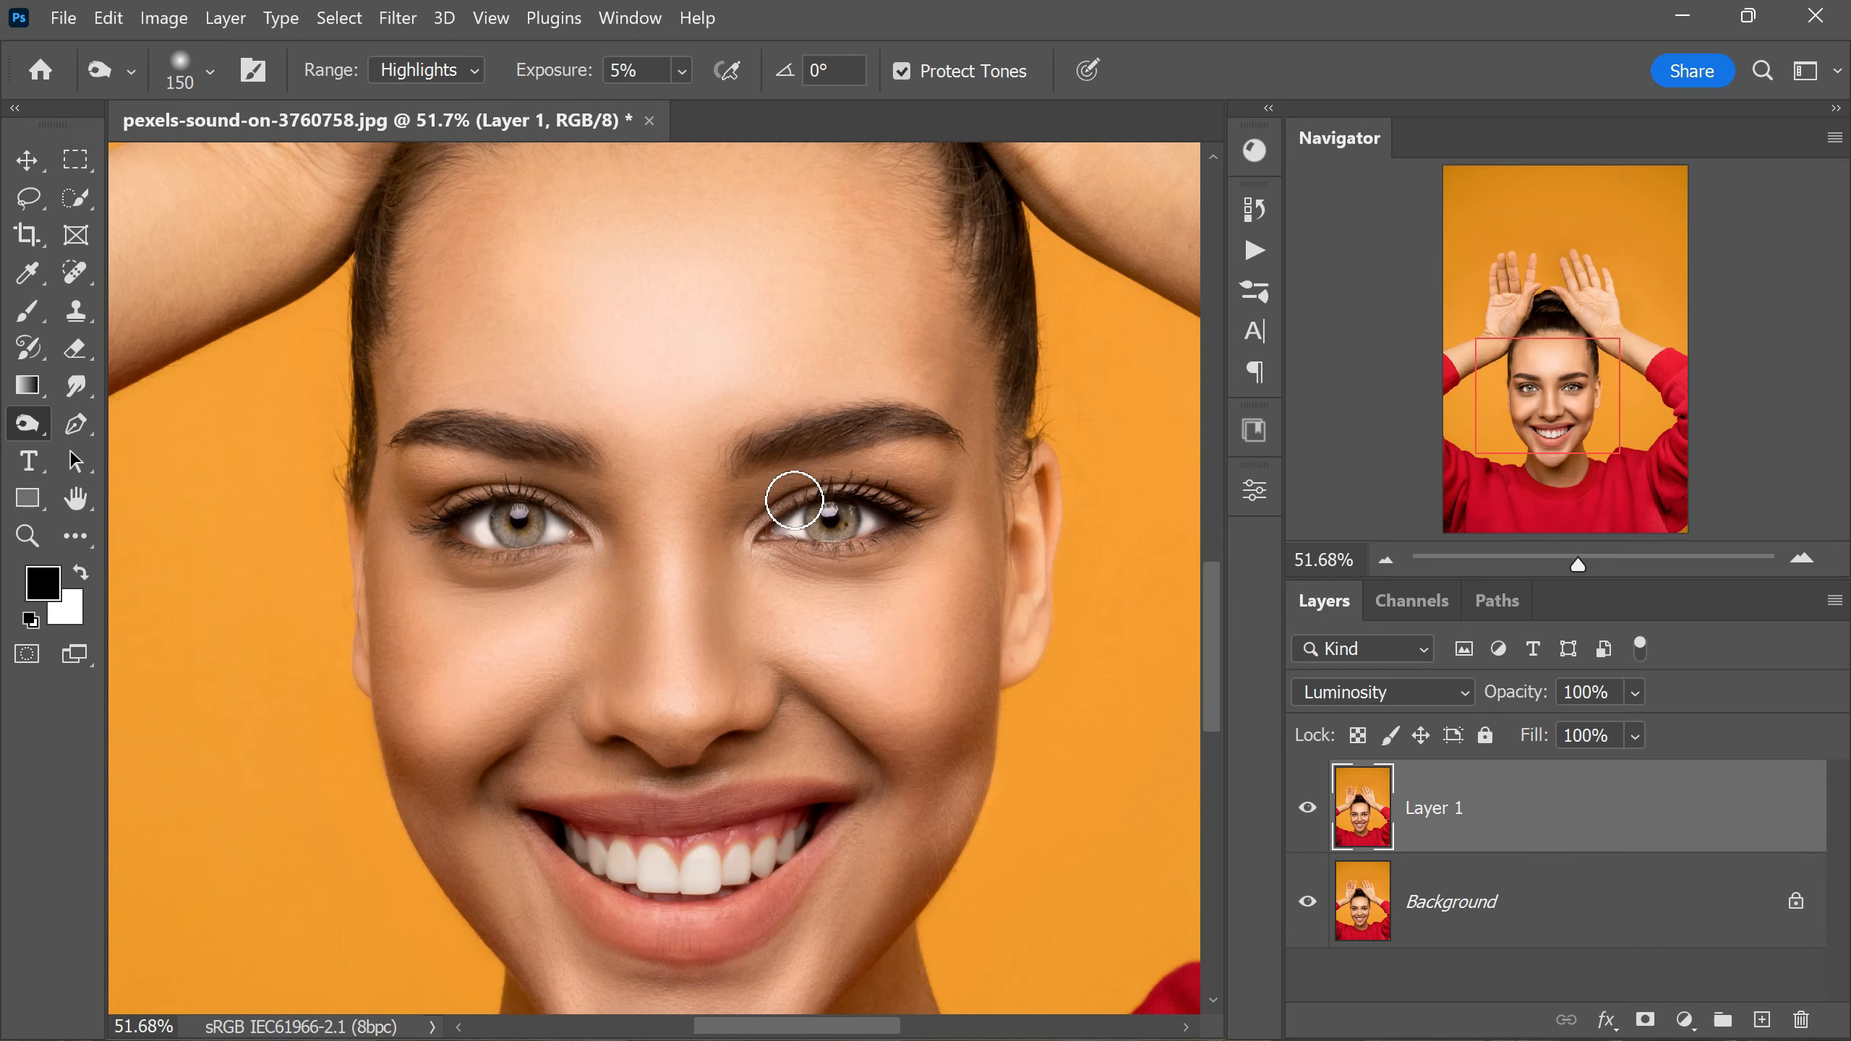
scroll(795, 500, "up", 2)
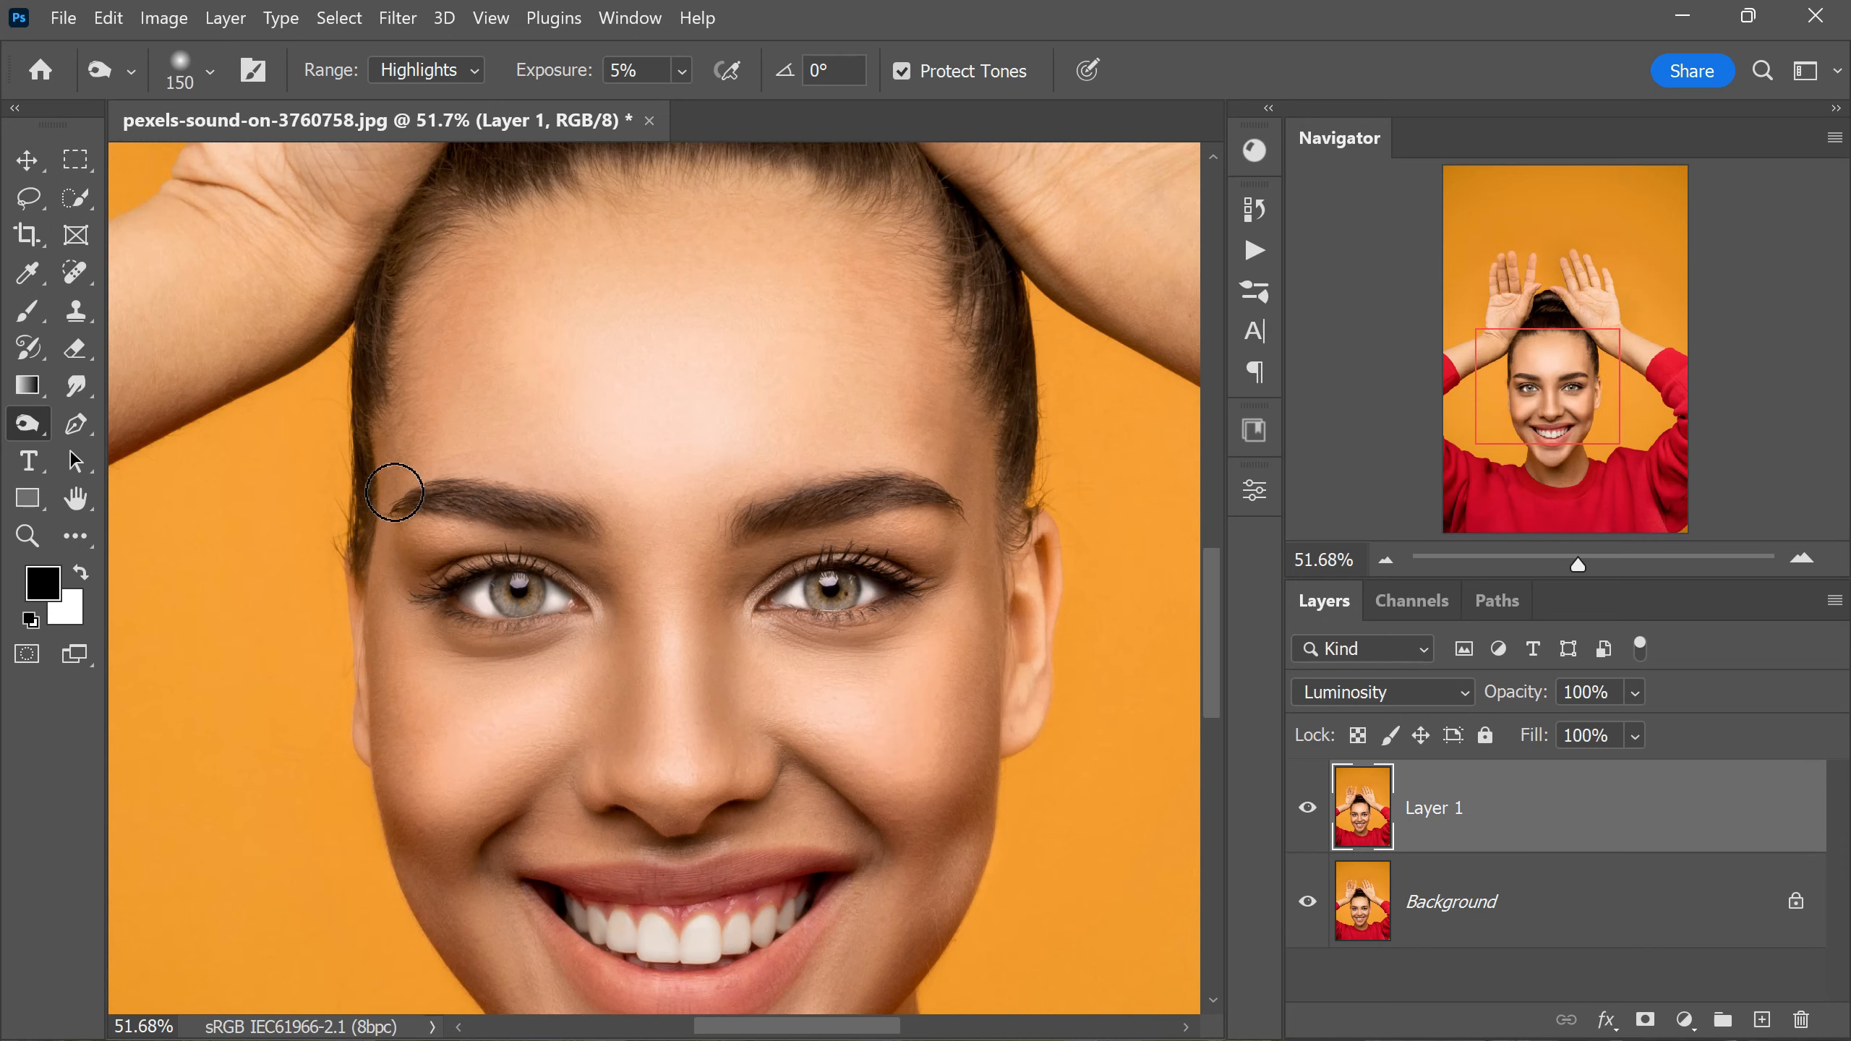
key("bracketright")
key("bracketright")
key("bracketright")
key("bracketright")
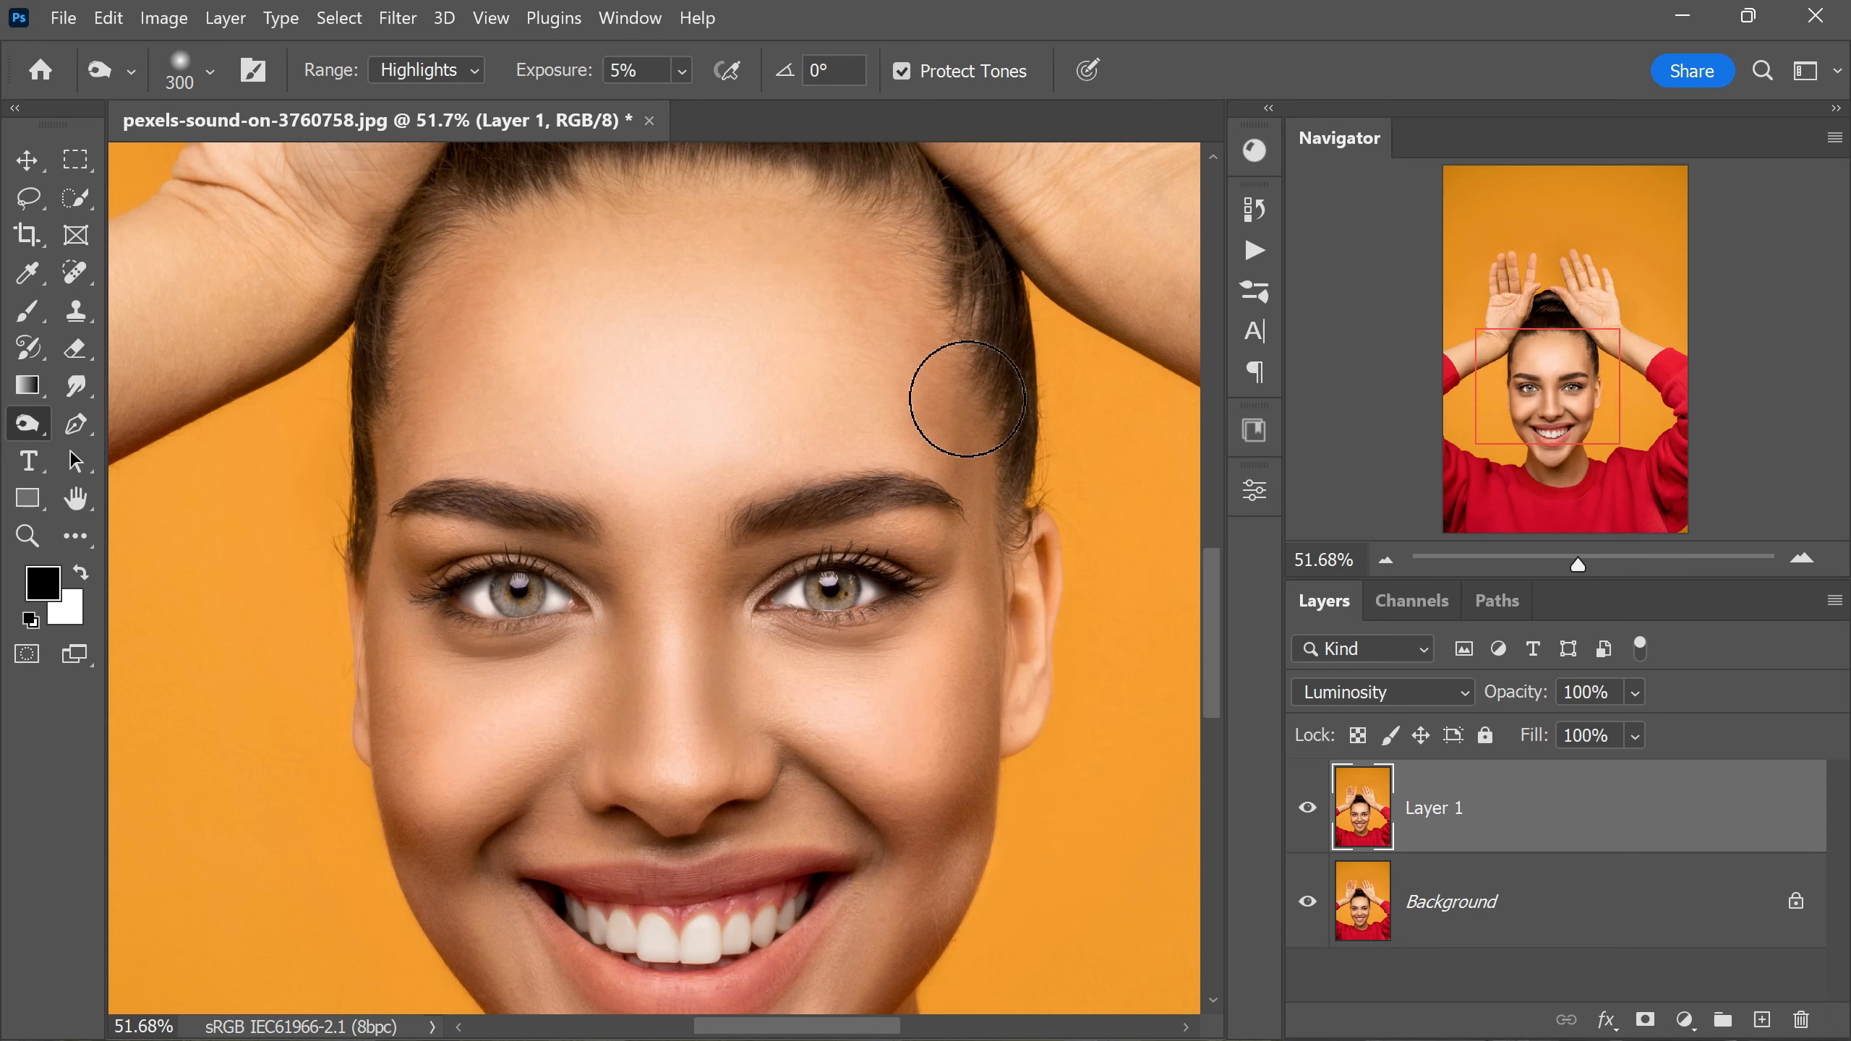
scroll(846, 351, "down", 4)
scroll(826, 504, "up", 2)
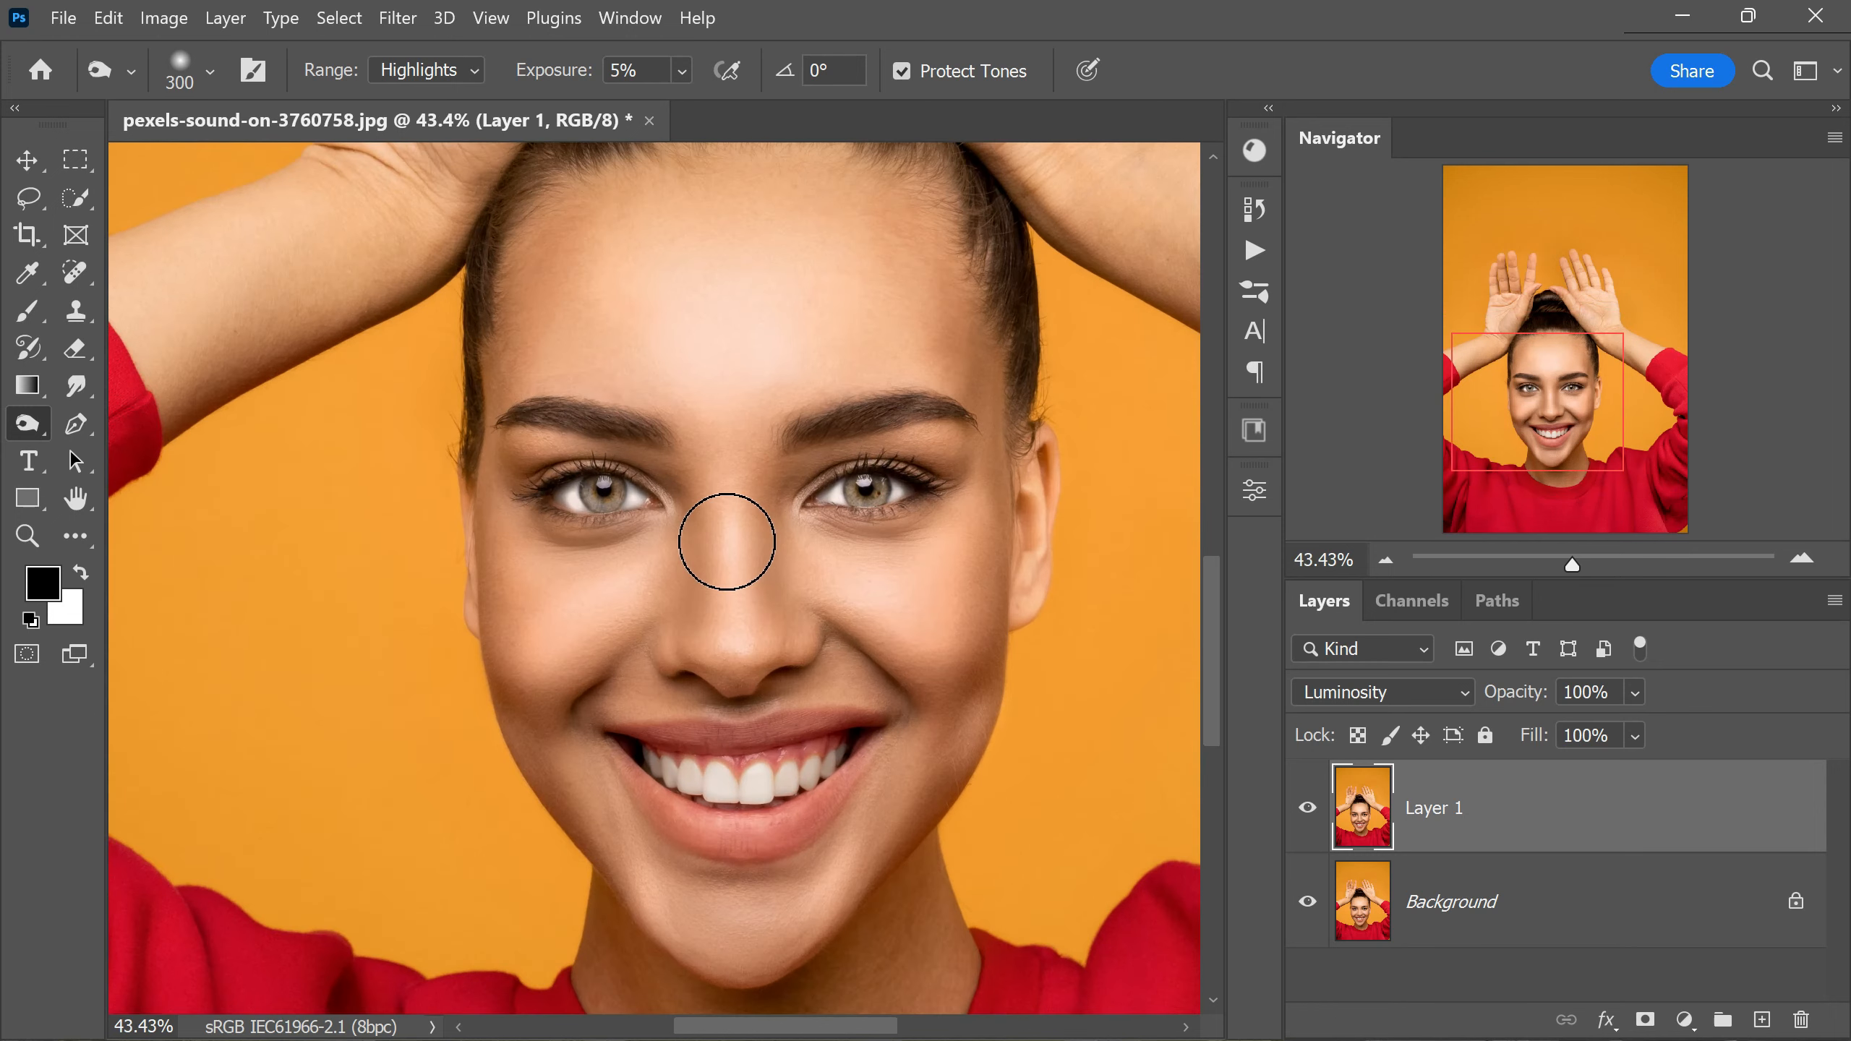
scroll(814, 757, "up", 2)
scroll(726, 635, "up", 2)
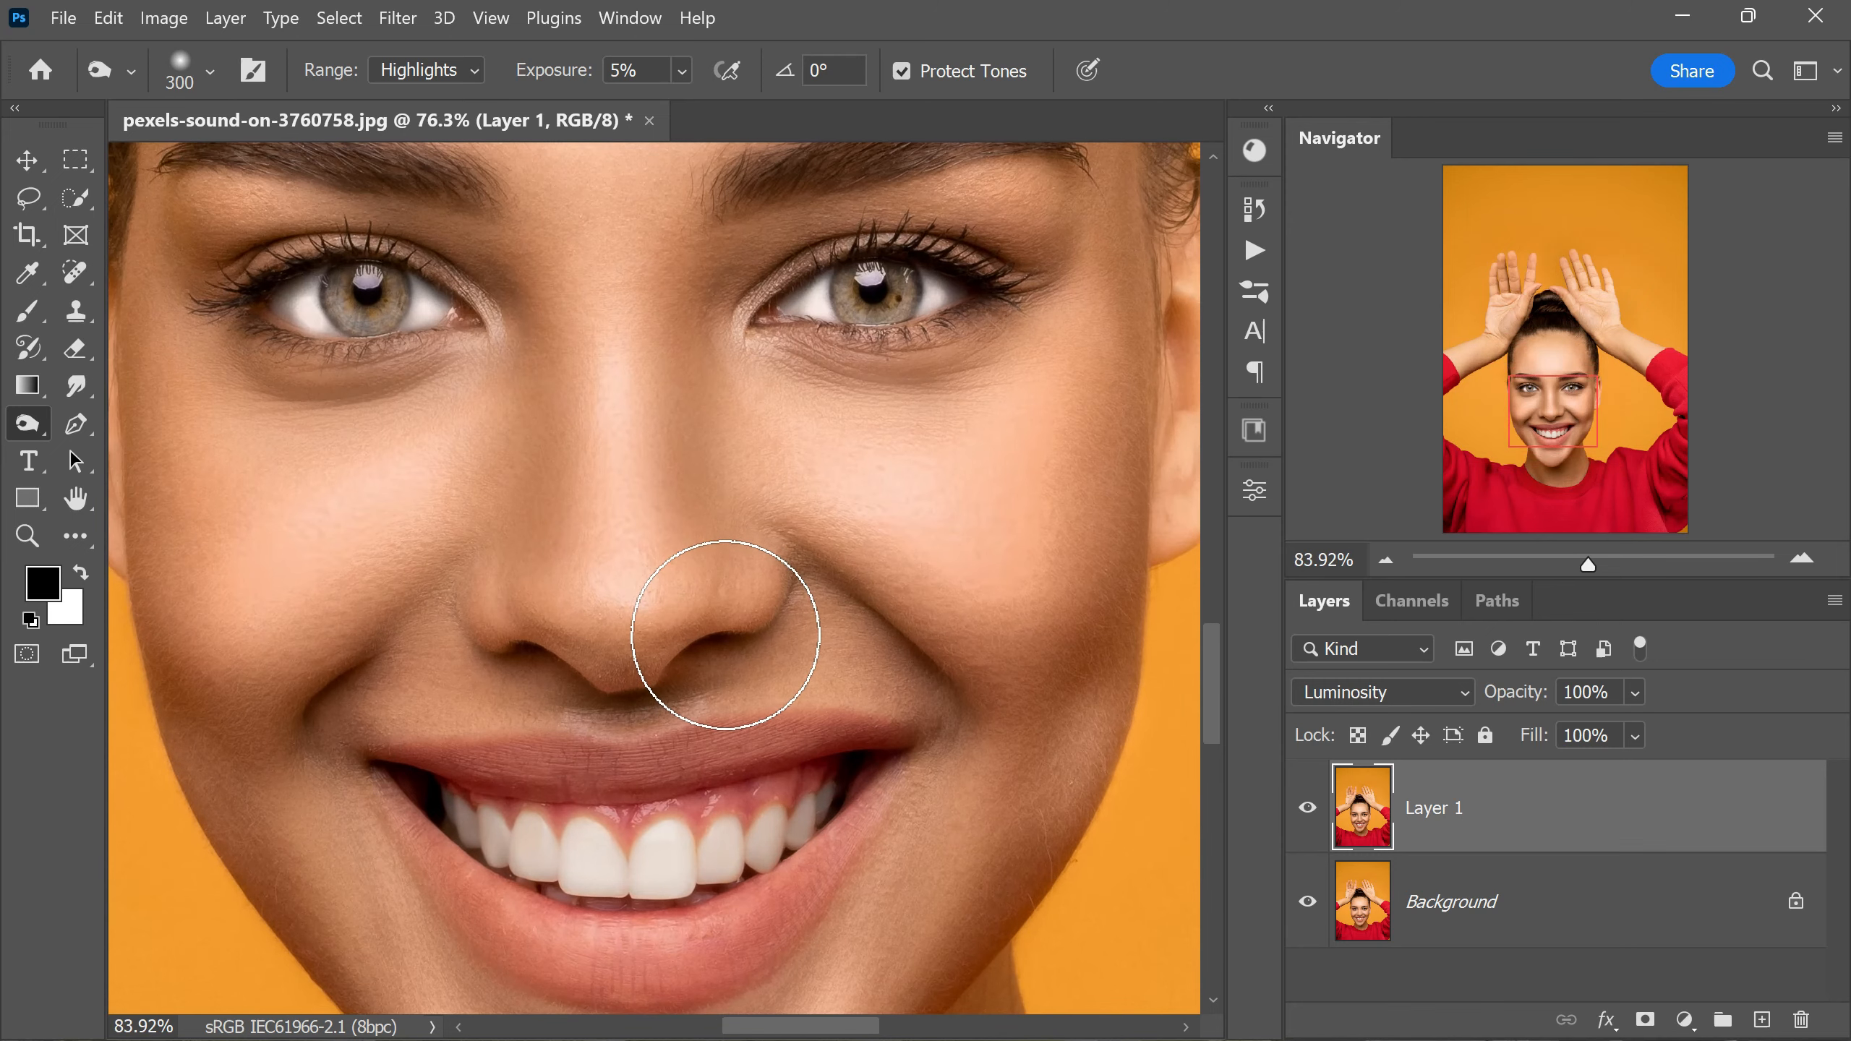
scroll(754, 640, "down", 1)
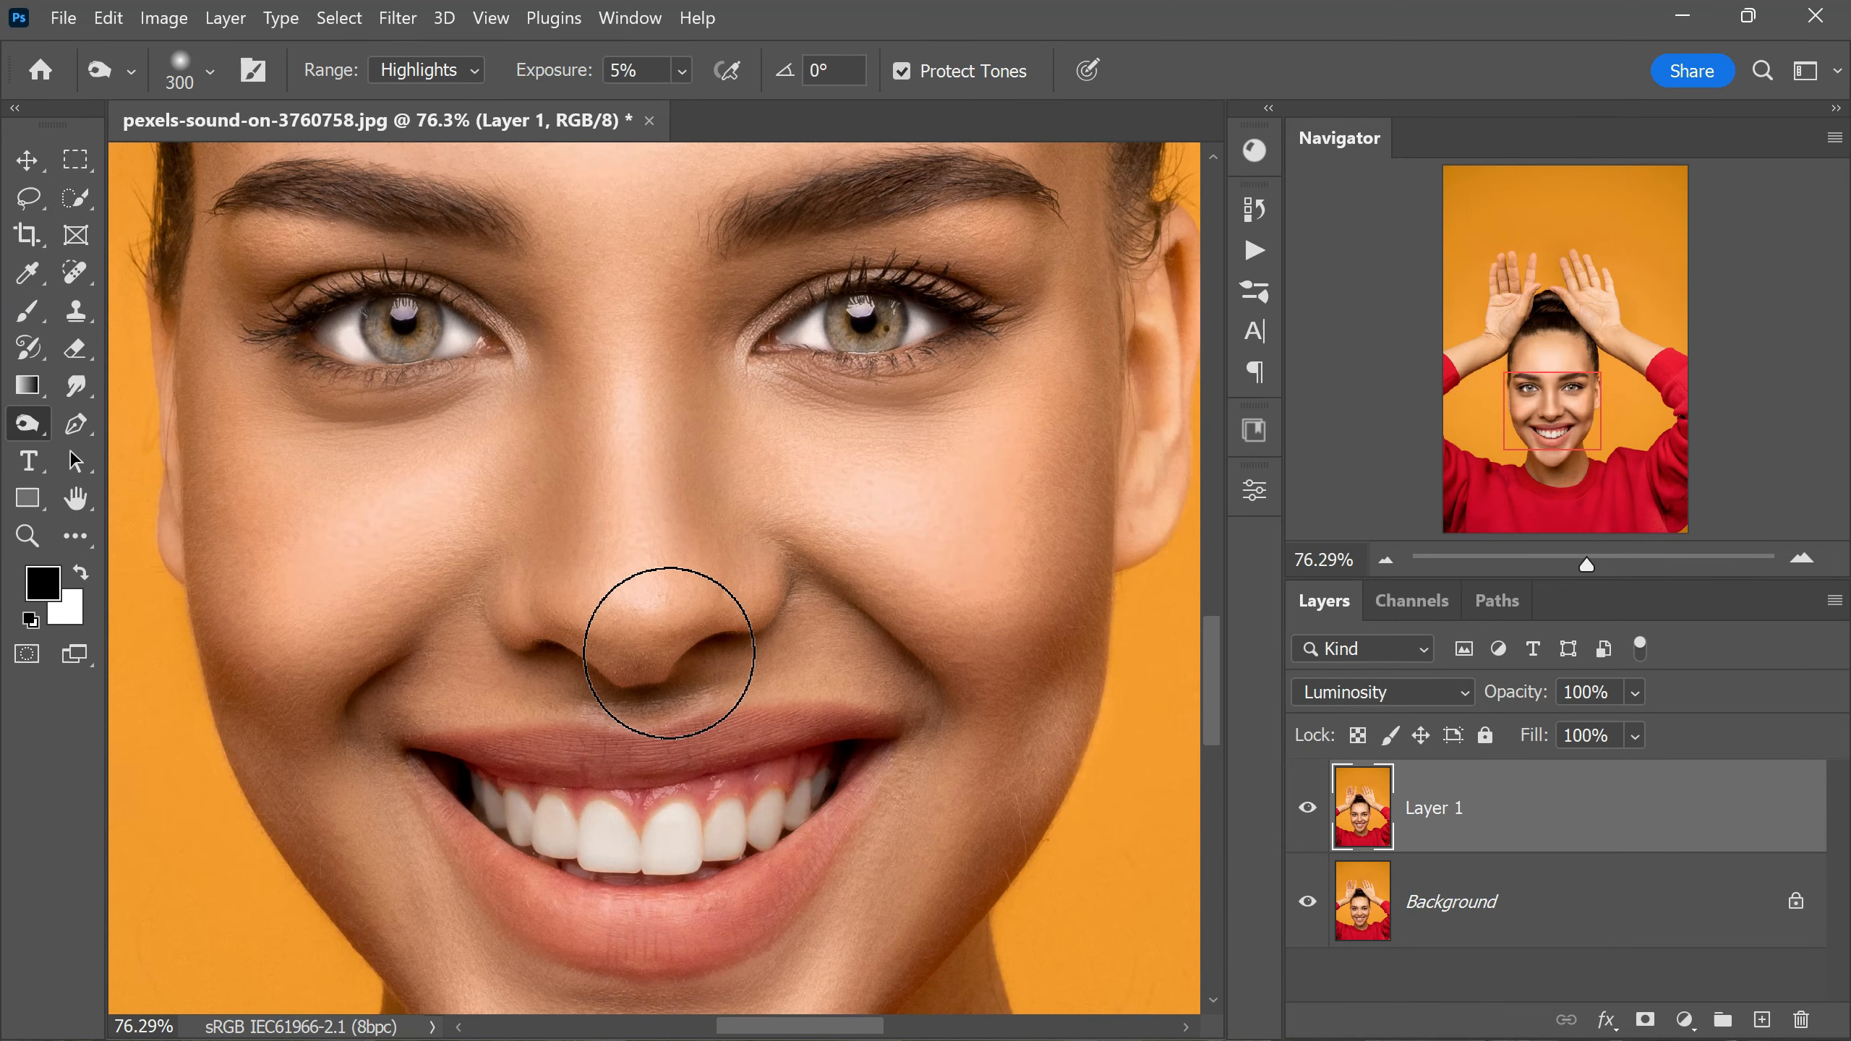
Brighten both irises using the Dodge tool at 10% exposure and brush size 125
right_click(29, 433)
left_click(109, 419)
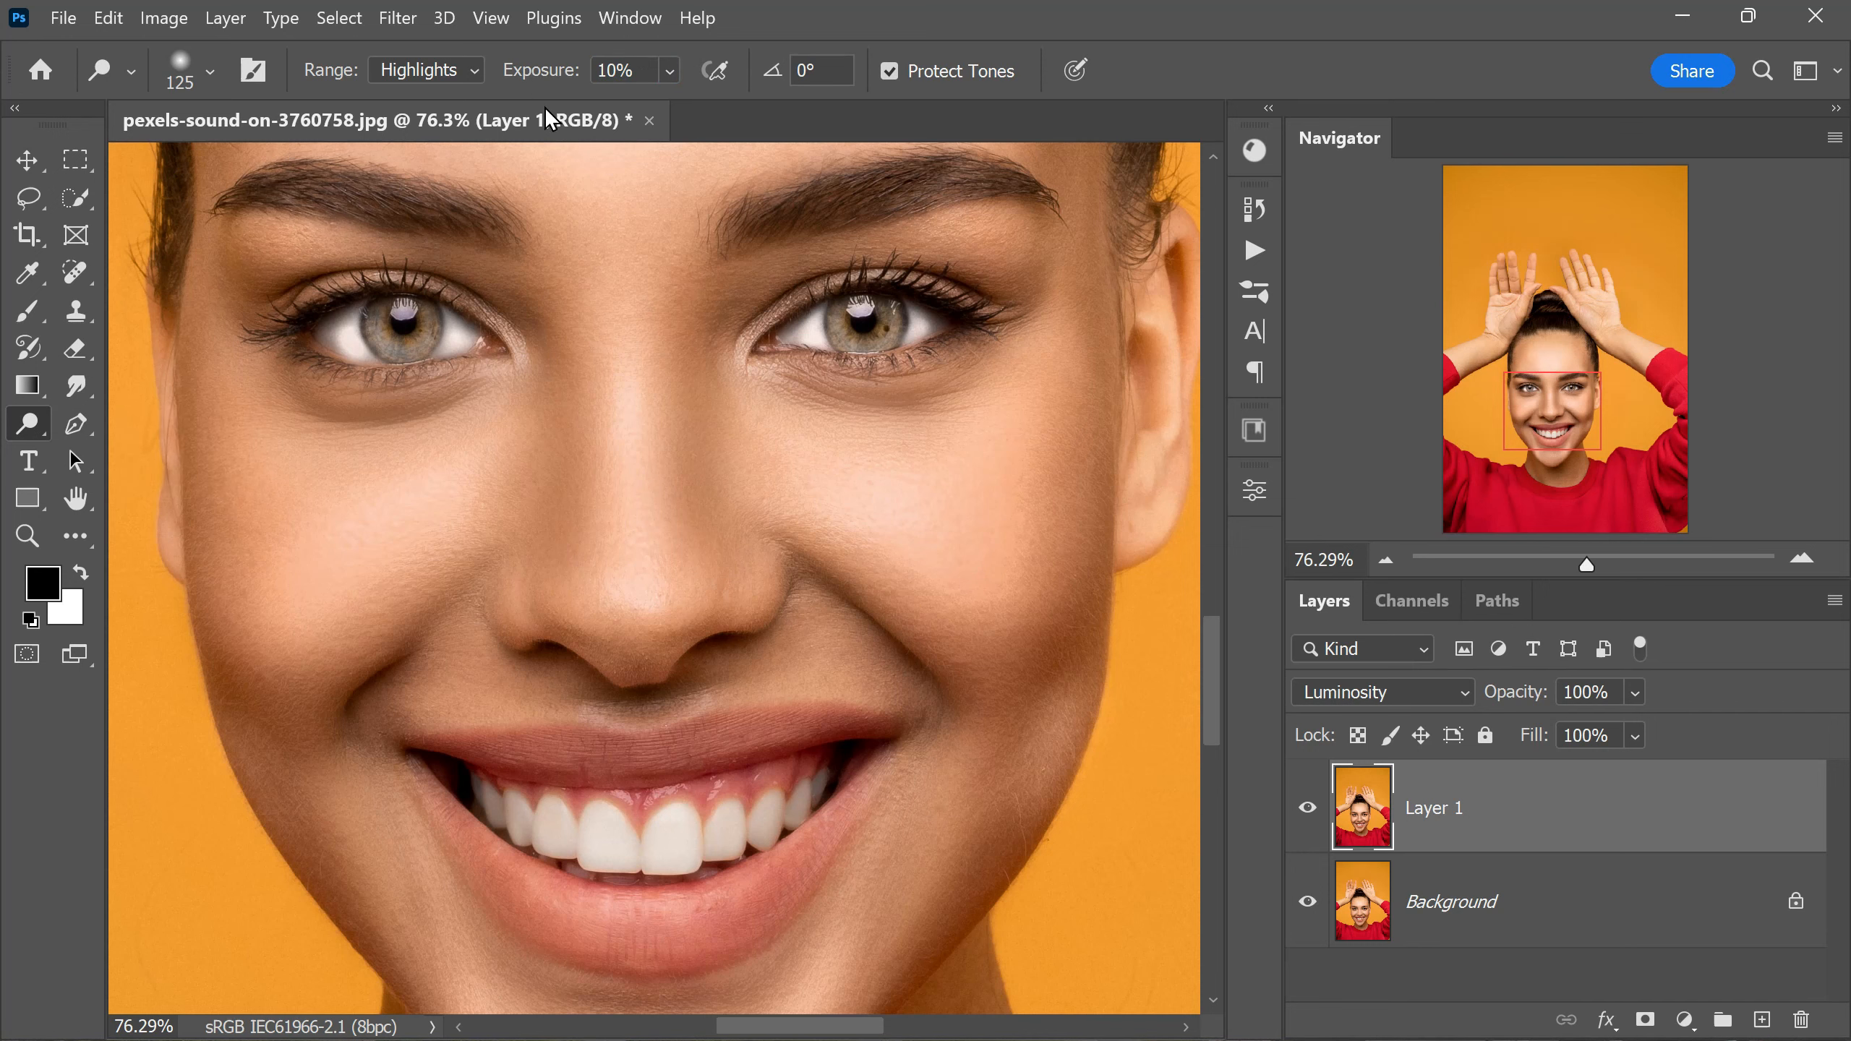
scroll(838, 337, "up", 3)
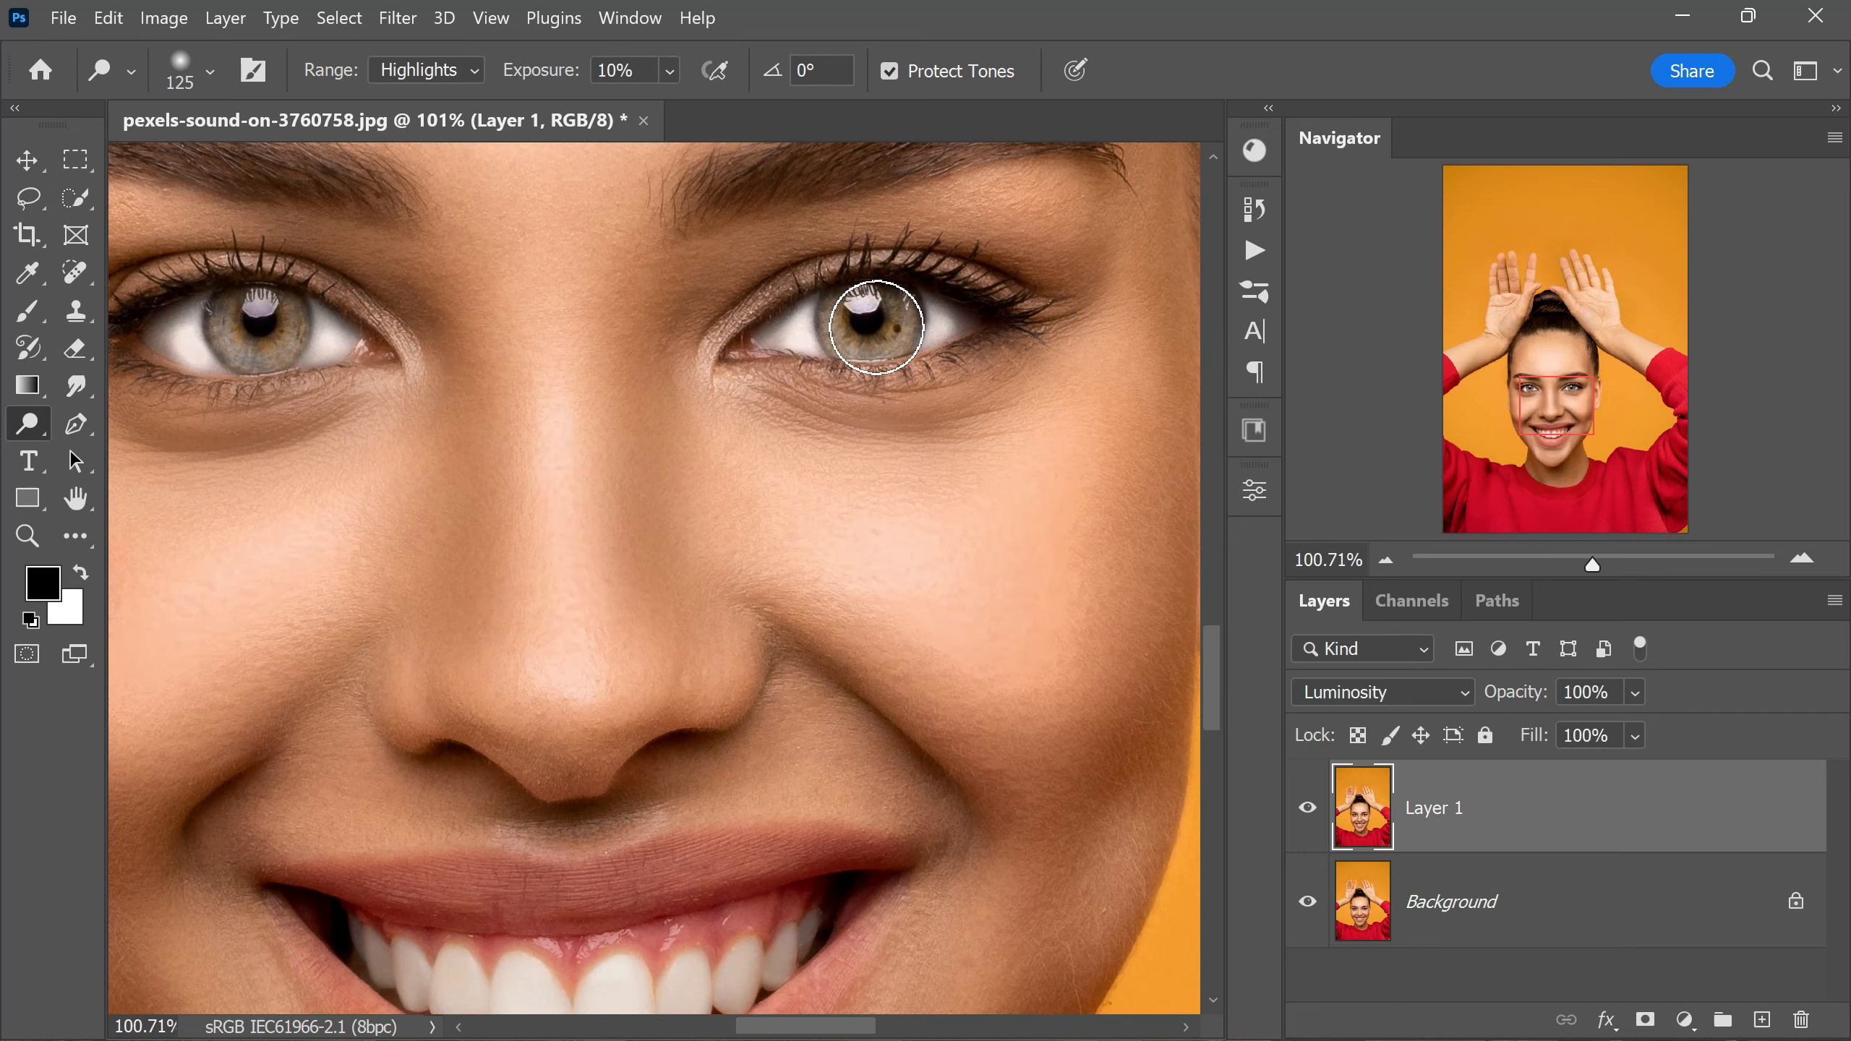
left_click_drag(876, 328, 876, 324)
left_click_drag(244, 326, 255, 340)
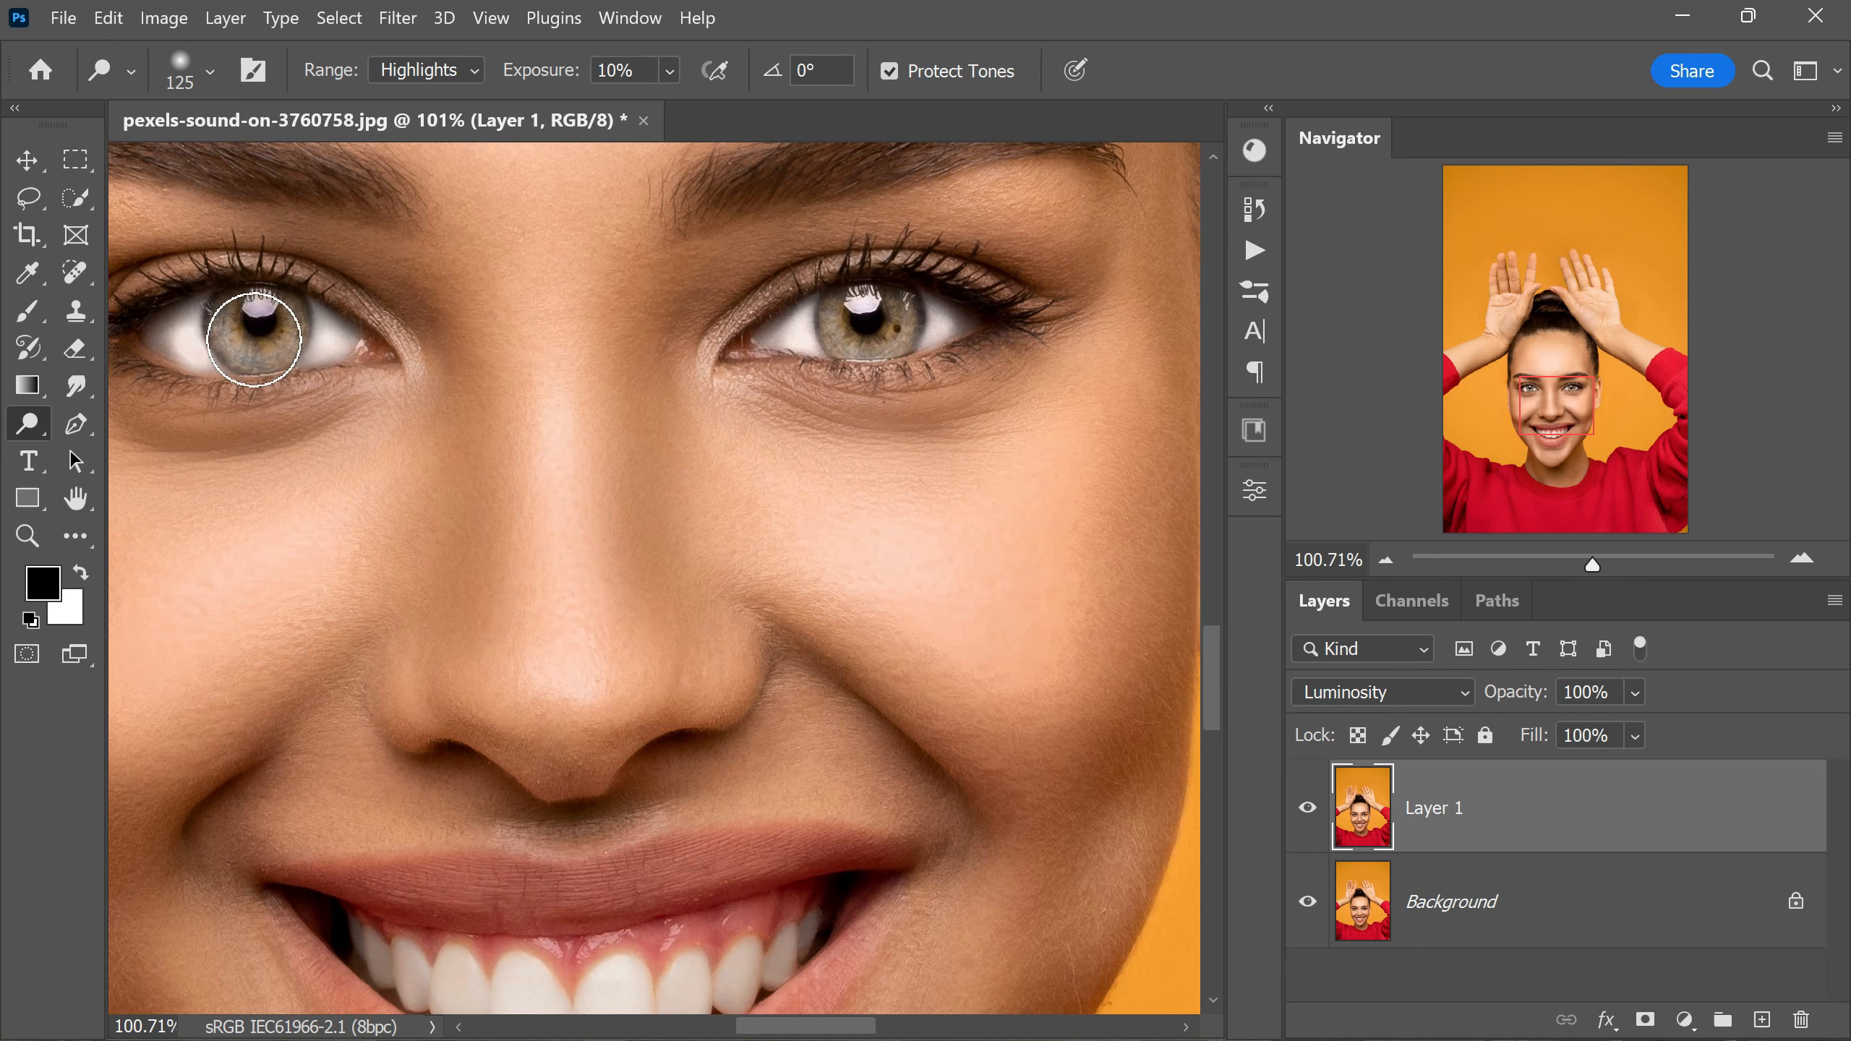
Whiten the teeth using the Dodge tool at 2% exposure, reducing the brush size to 80
scroll(584, 308, "down", 1)
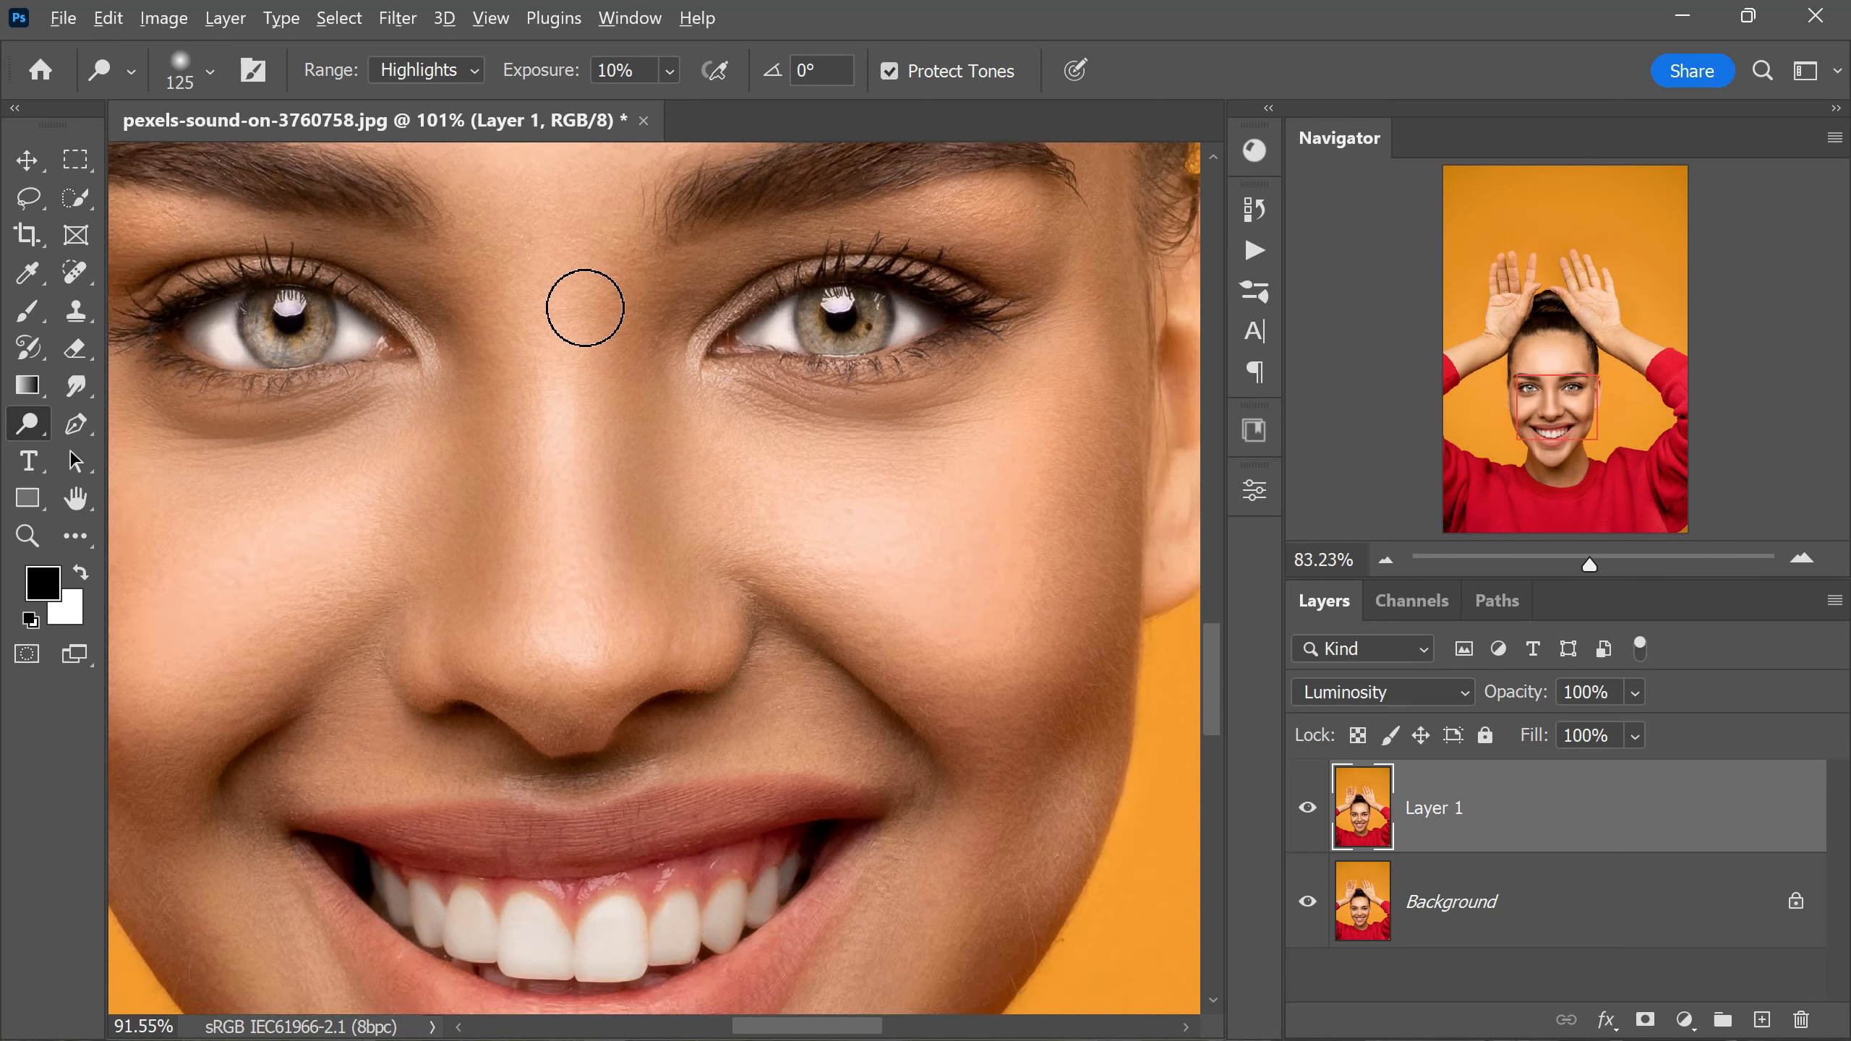
scroll(661, 339, "down", 4)
scroll(661, 683, "up", 5)
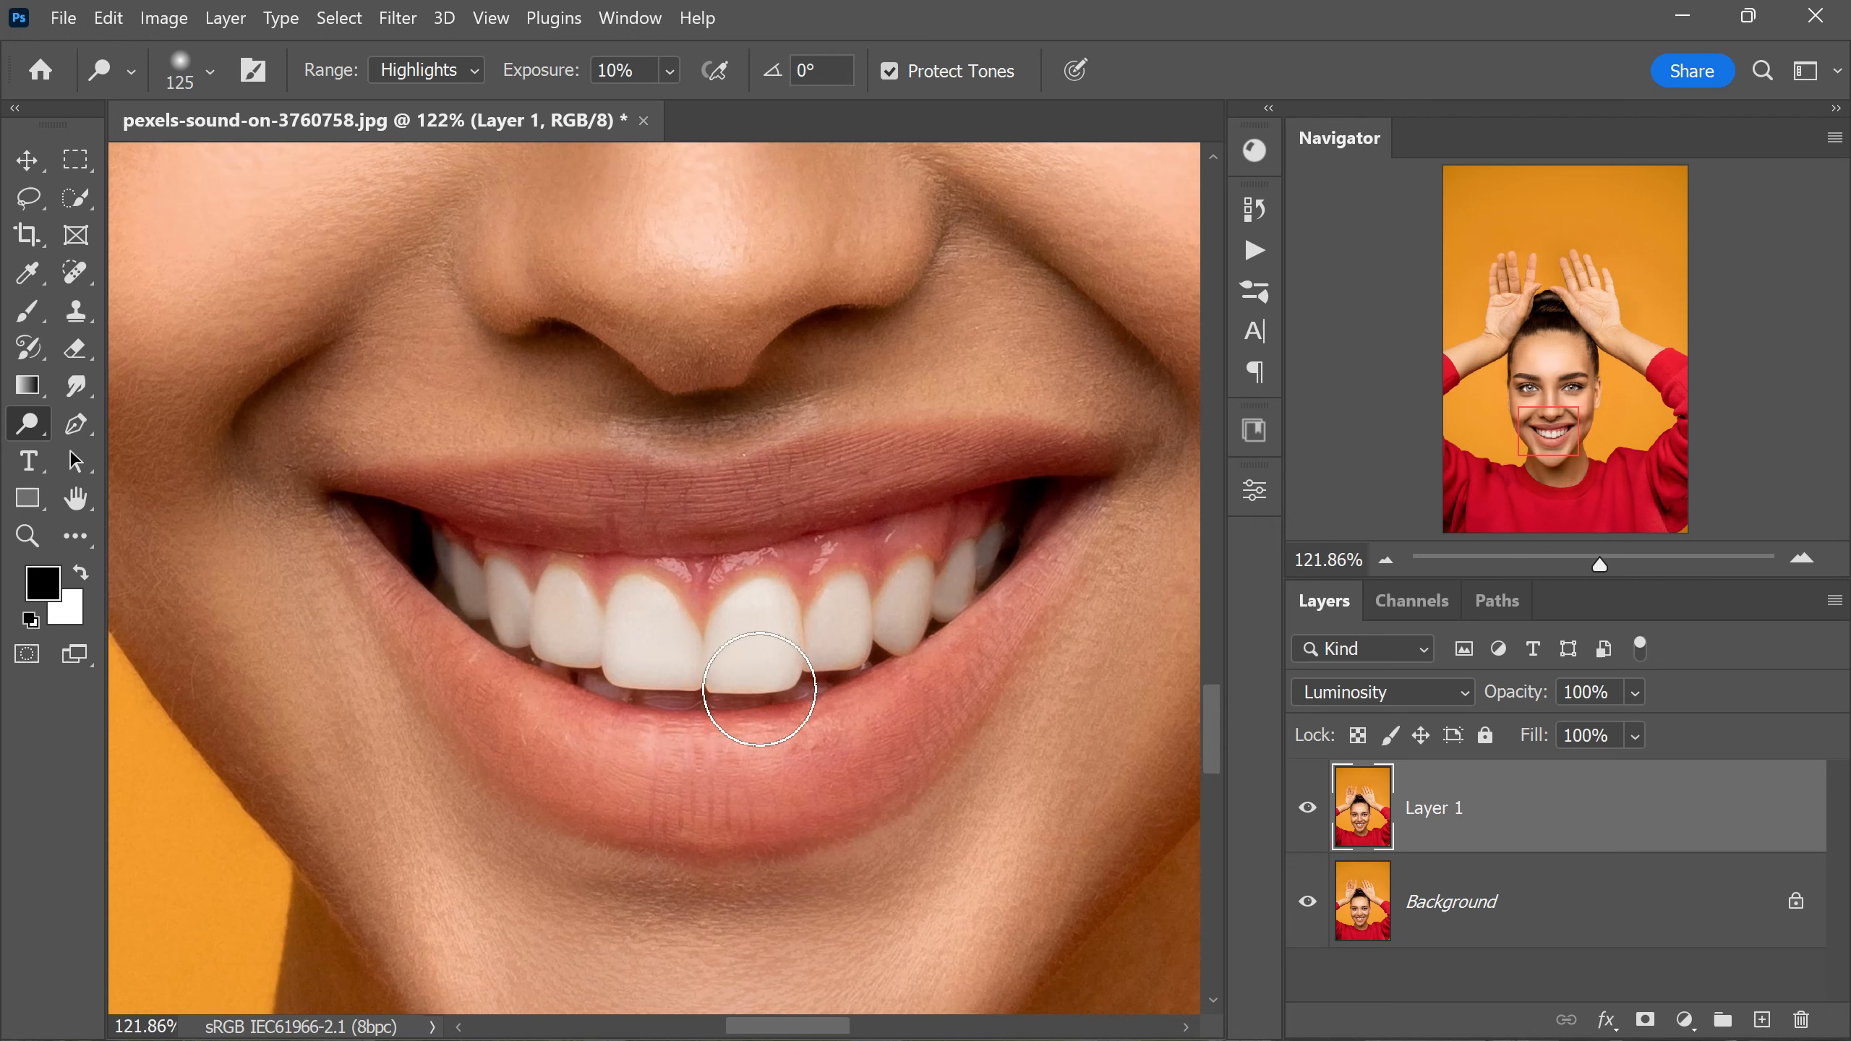
left_click_drag(550, 66, 543, 76)
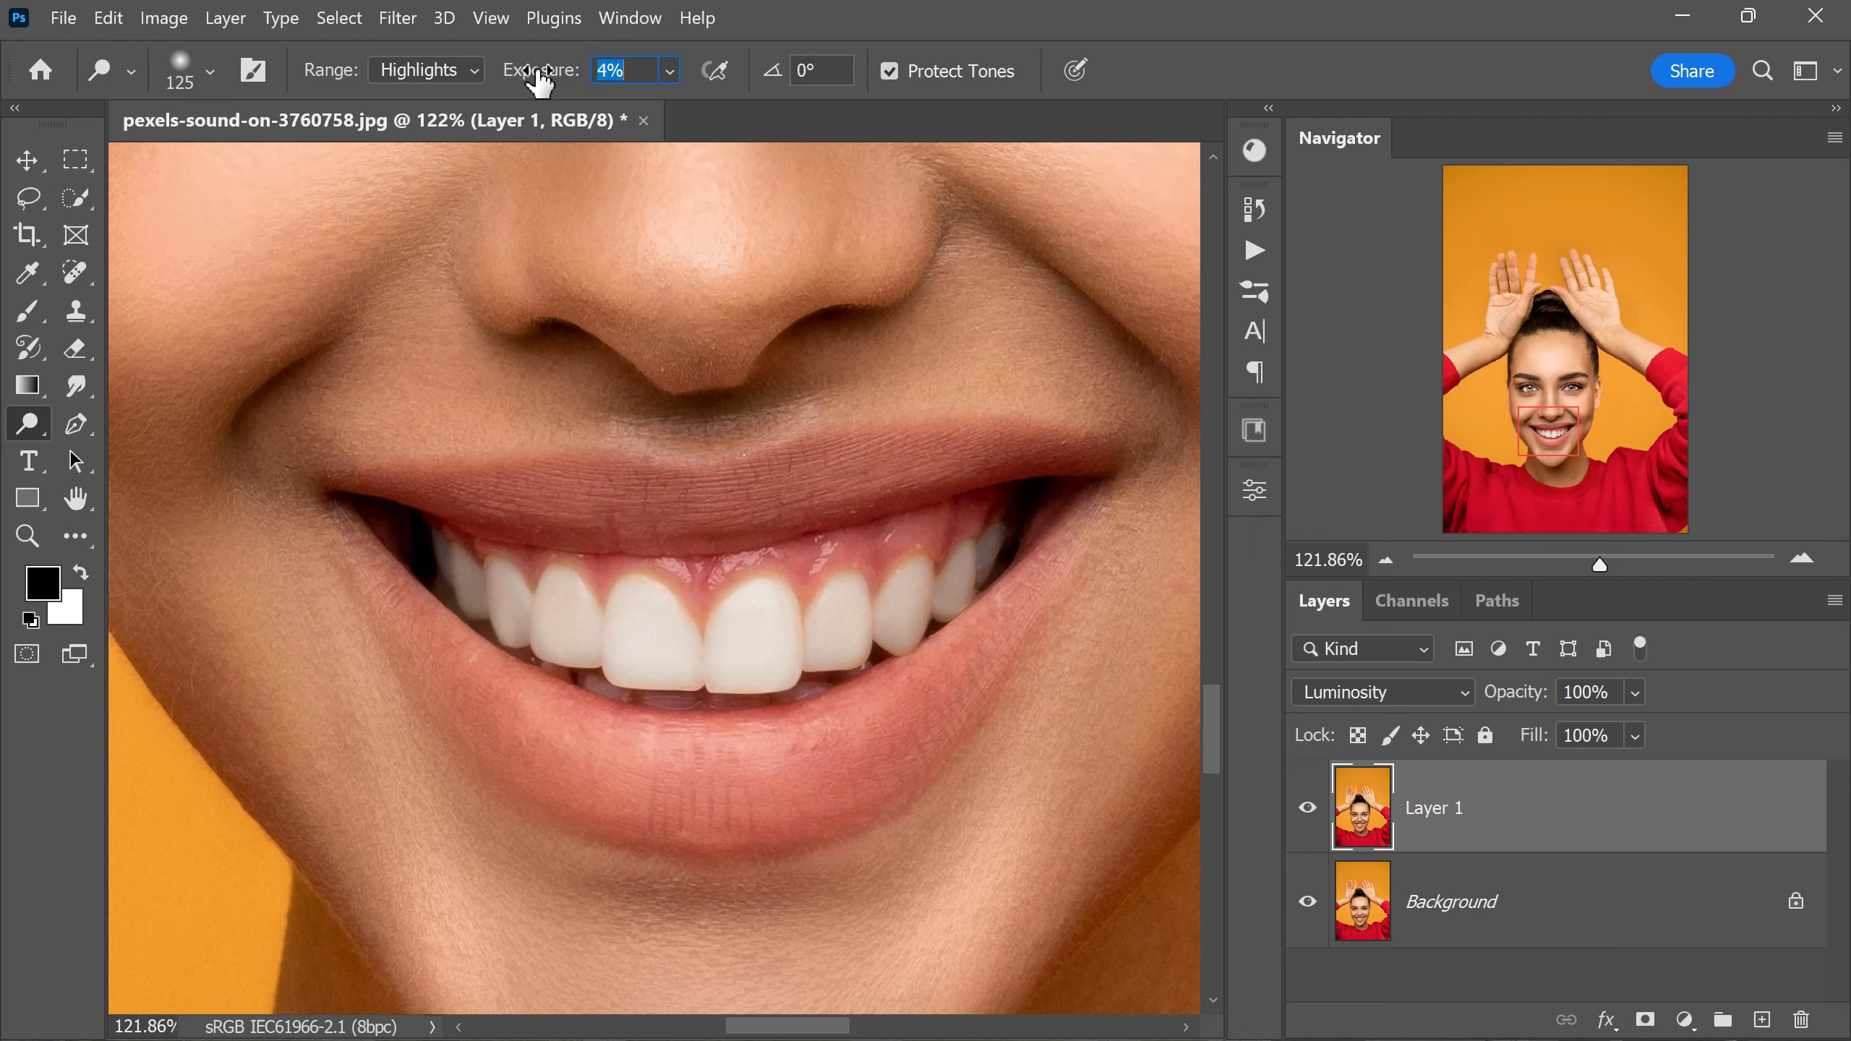
mouse_move(603, 652)
left_mouse_down()
mouse_move(556, 608)
mouse_move(631, 644)
mouse_move(810, 651)
mouse_move(713, 664)
mouse_move(777, 620)
mouse_move(847, 608)
mouse_move(870, 649)
mouse_move(958, 579)
mouse_move(513, 606)
mouse_move(463, 579)
mouse_move(653, 696)
left_mouse_up()
key("bracketleft")
key("bracketleft")
mouse_move(835, 639)
left_mouse_down()
mouse_move(926, 604)
mouse_move(893, 645)
mouse_move(970, 587)
mouse_move(604, 636)
mouse_move(463, 587)
mouse_move(664, 677)
left_mouse_up()
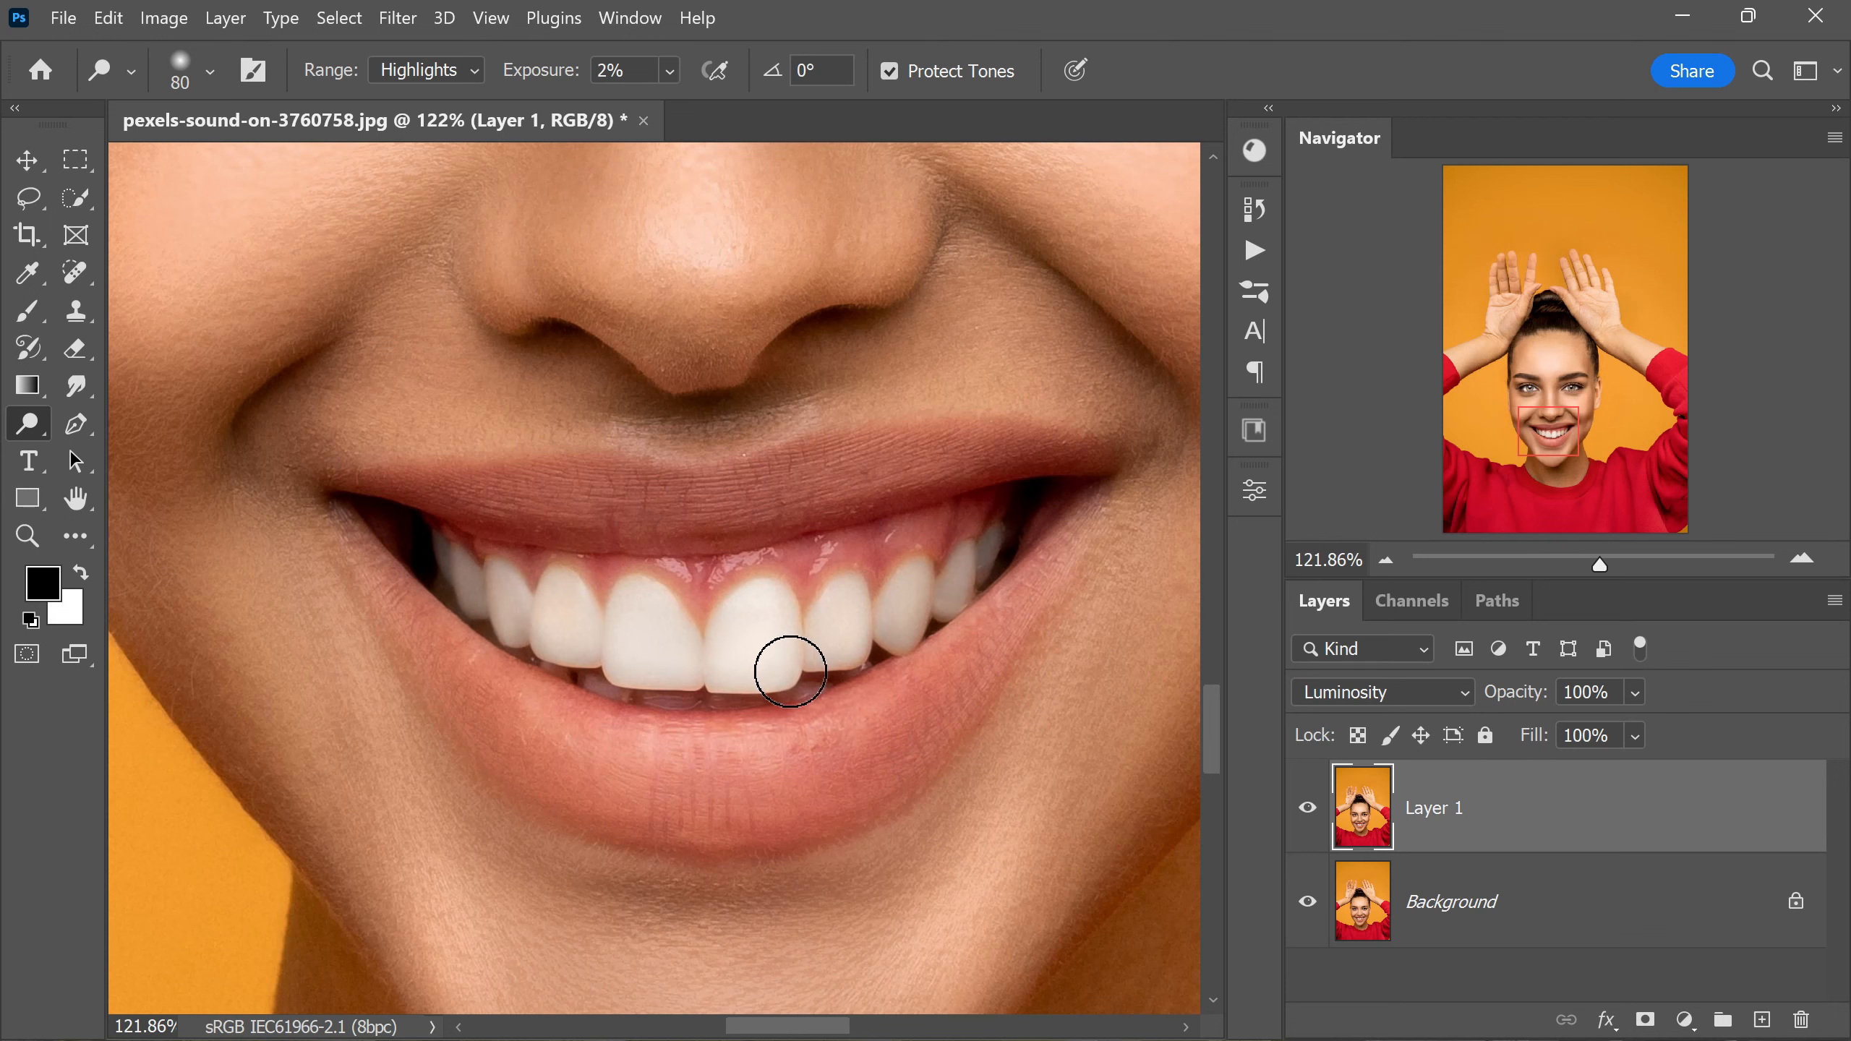
Desaturate the yellow tint on the teeth using the Sponge tool in Desaturate mode at 40% flow
scroll(712, 597, "down", 1)
scroll(712, 597, "down", 4)
scroll(759, 735, "up", 5)
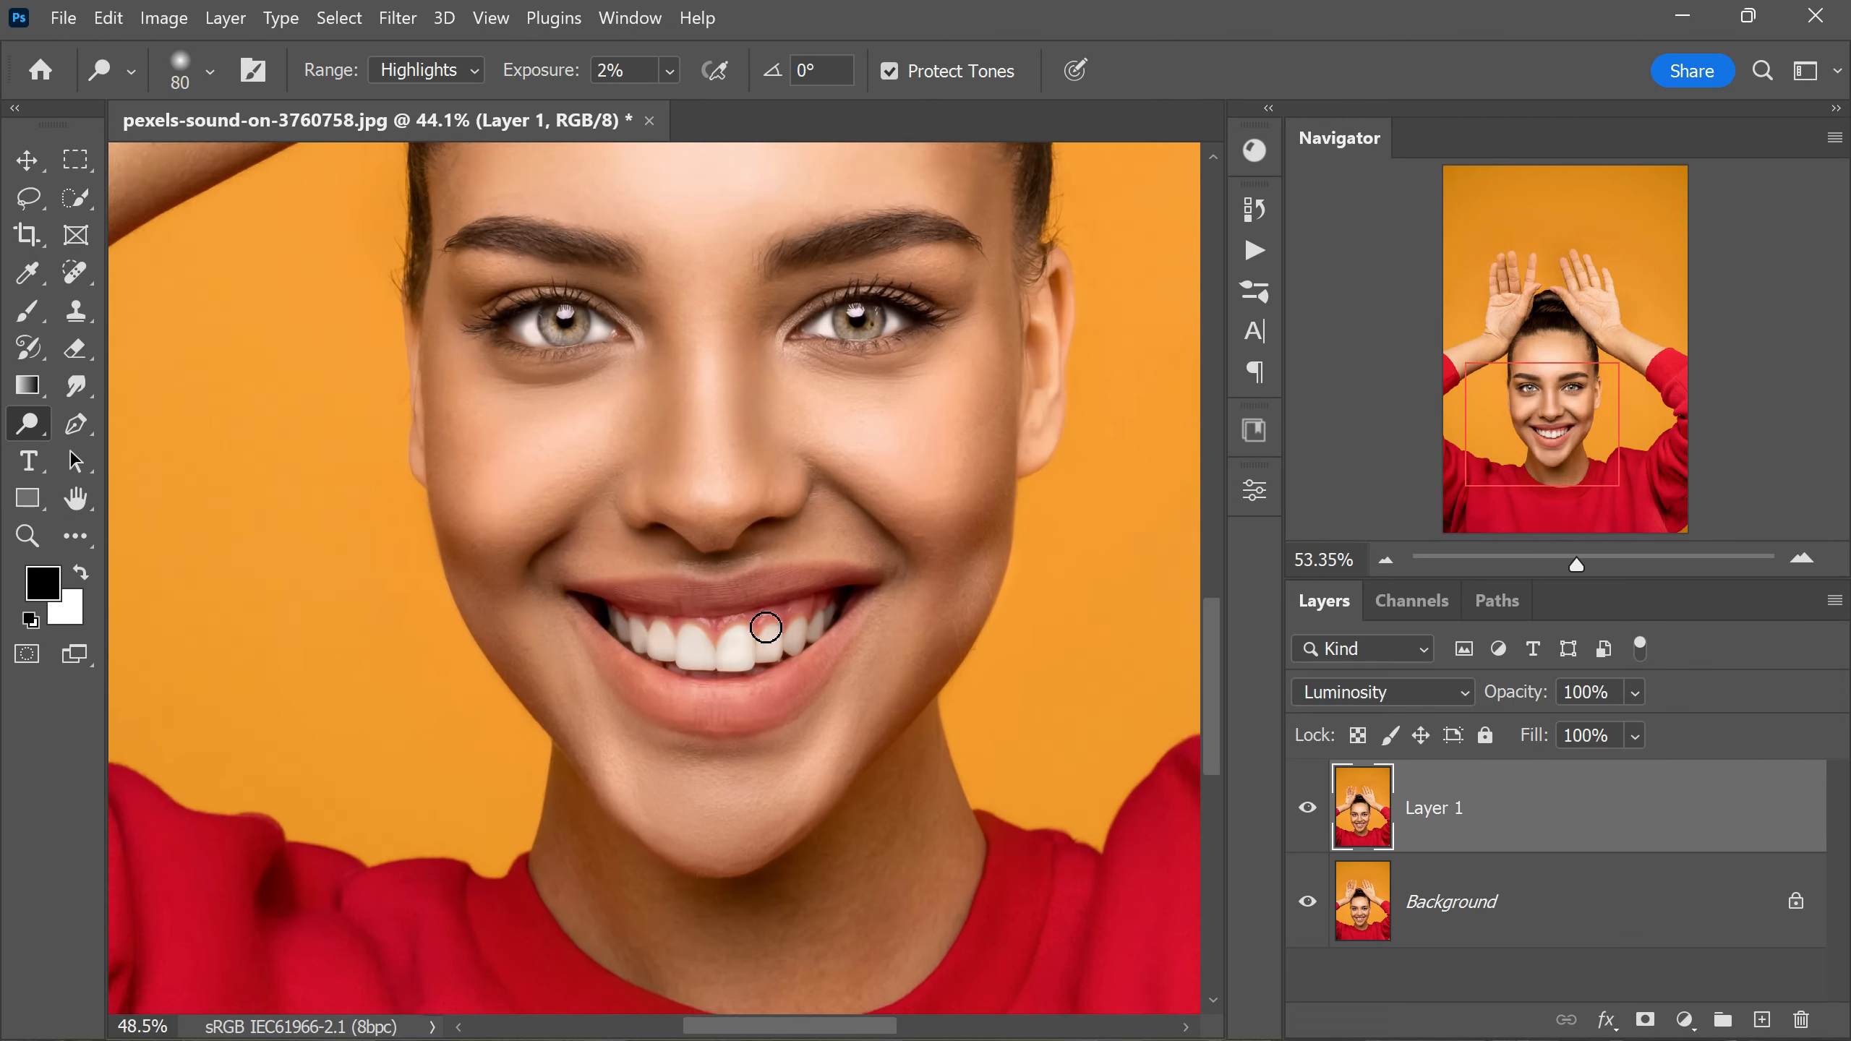
right_click(29, 422)
right_click(35, 417)
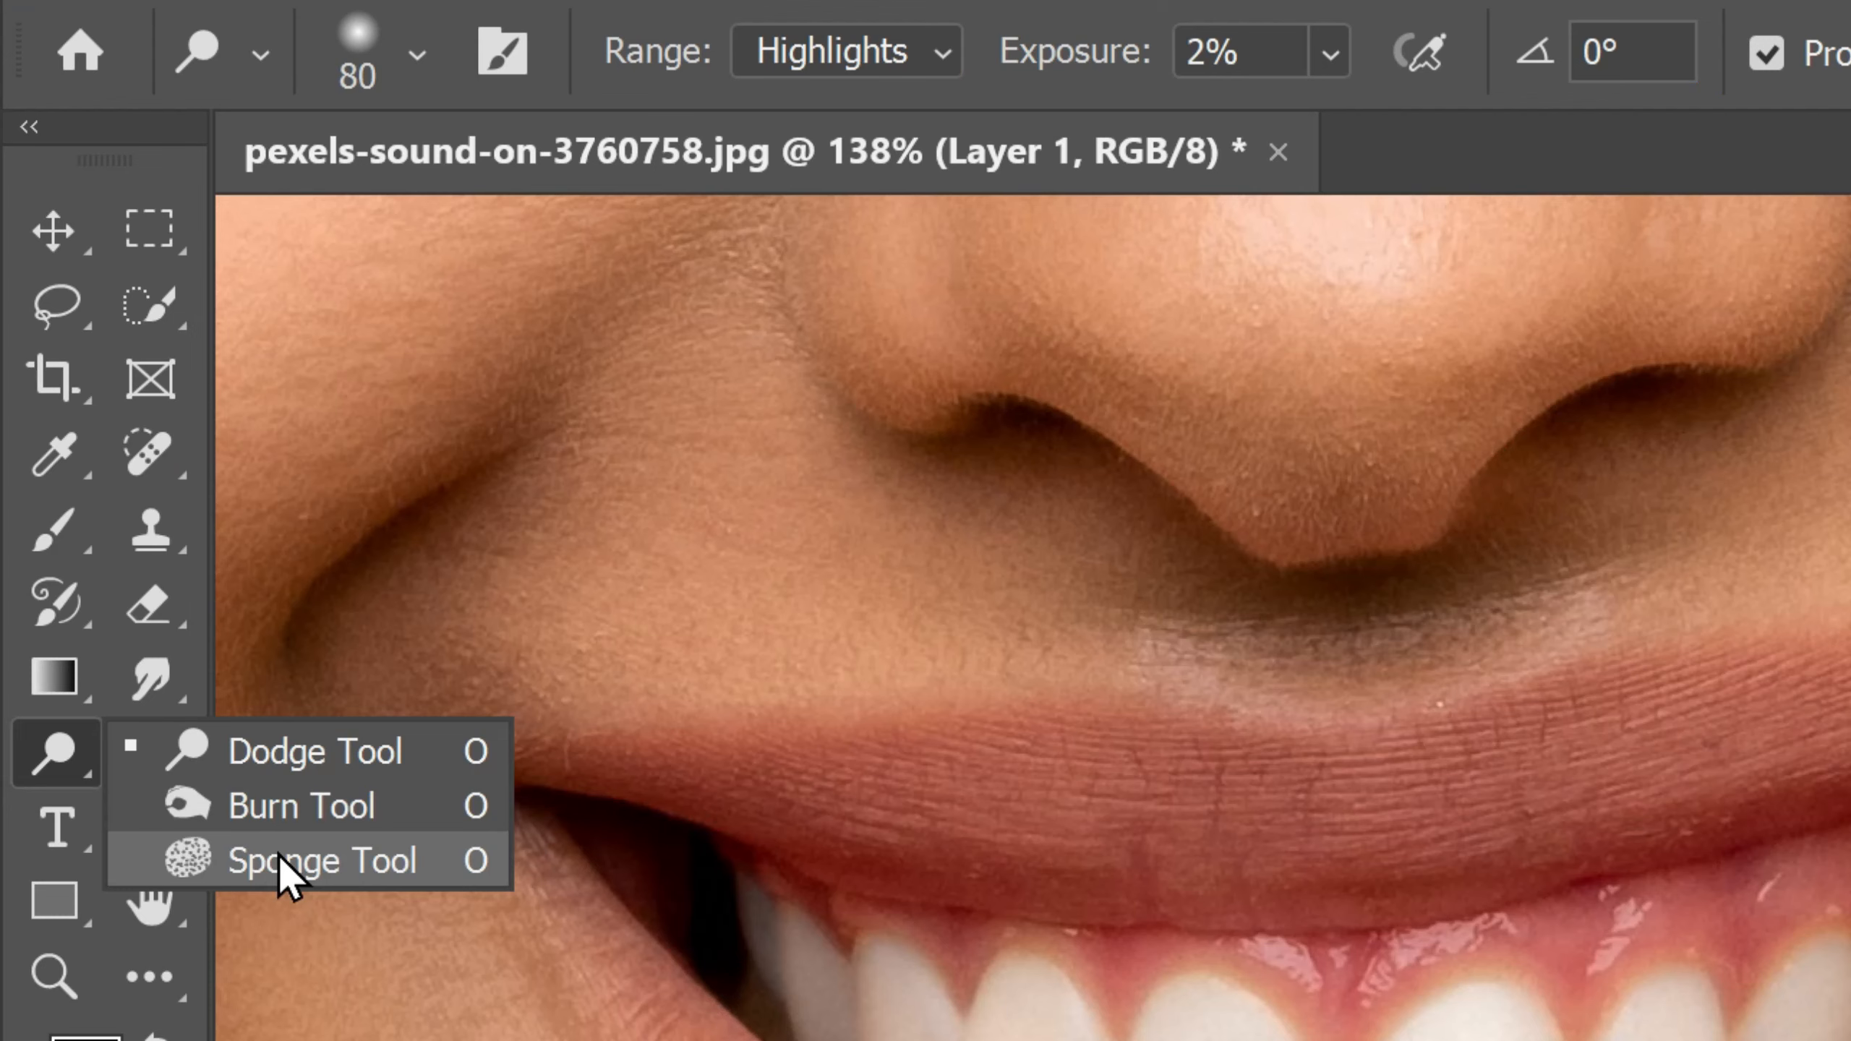
left_click(287, 871)
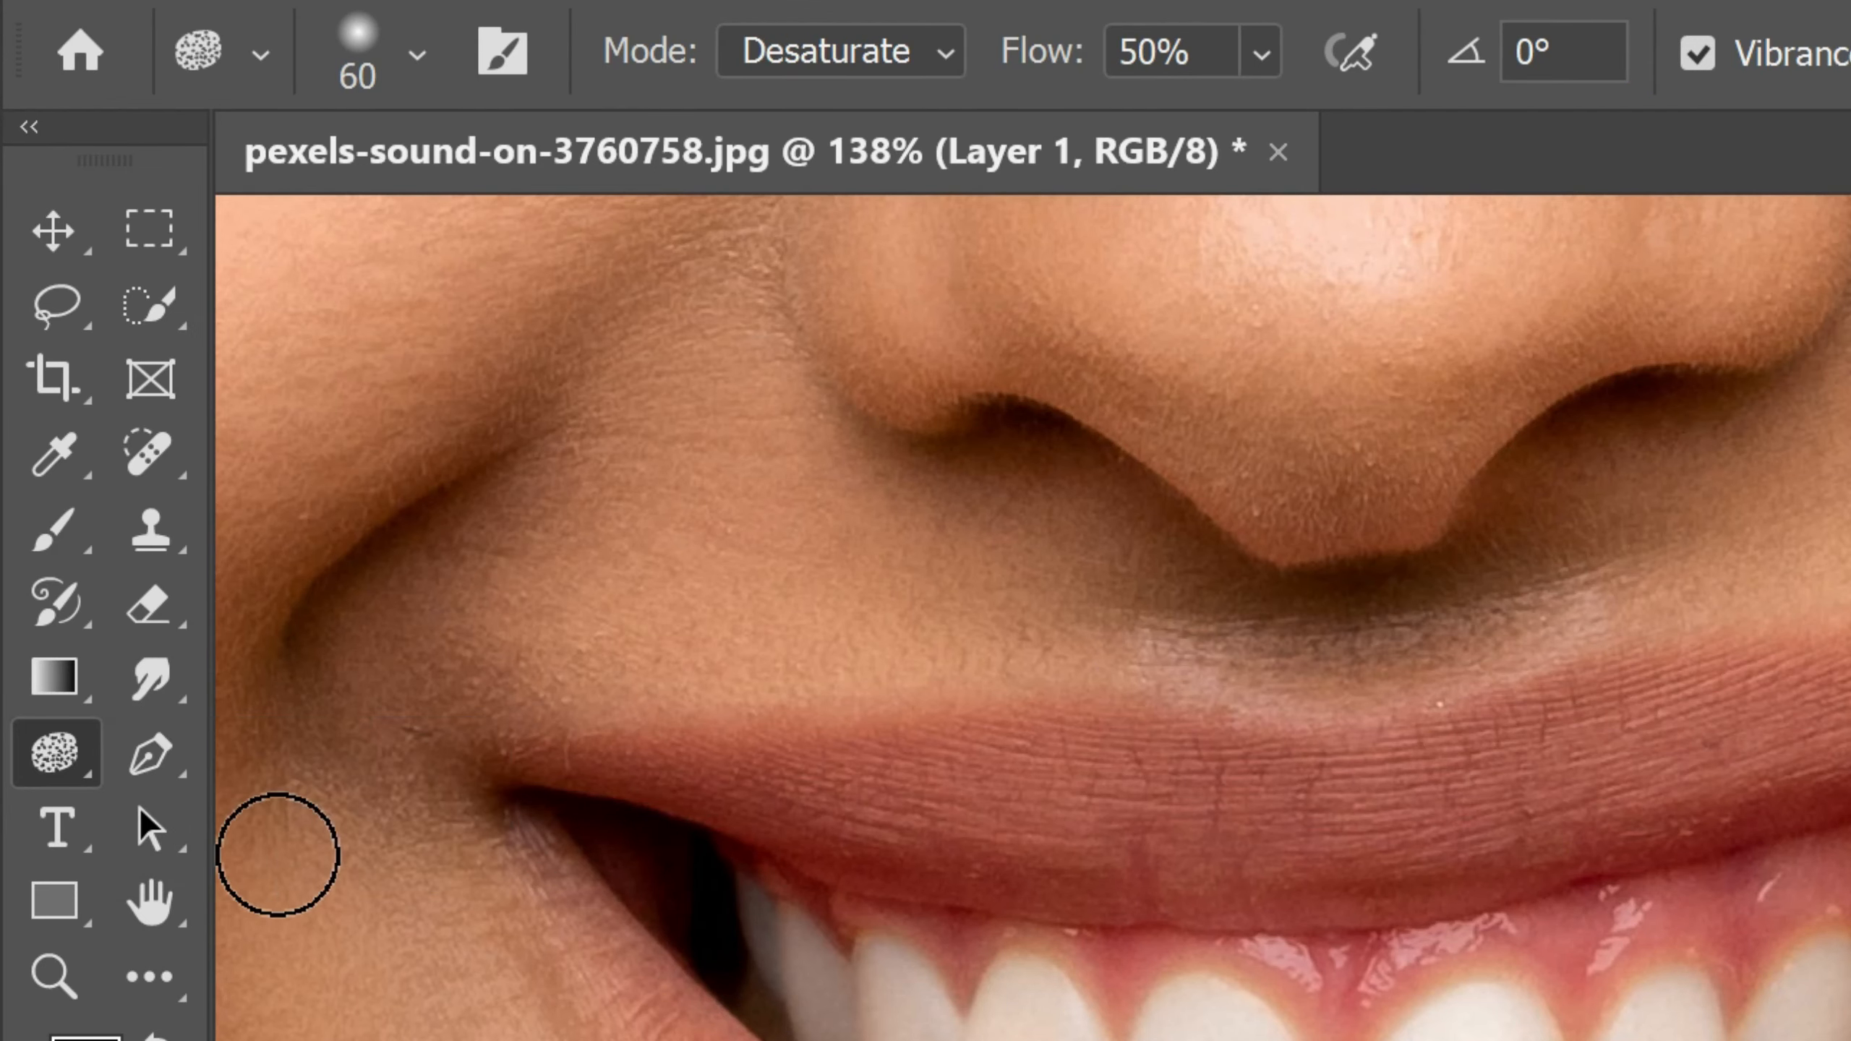
left_click(922, 52)
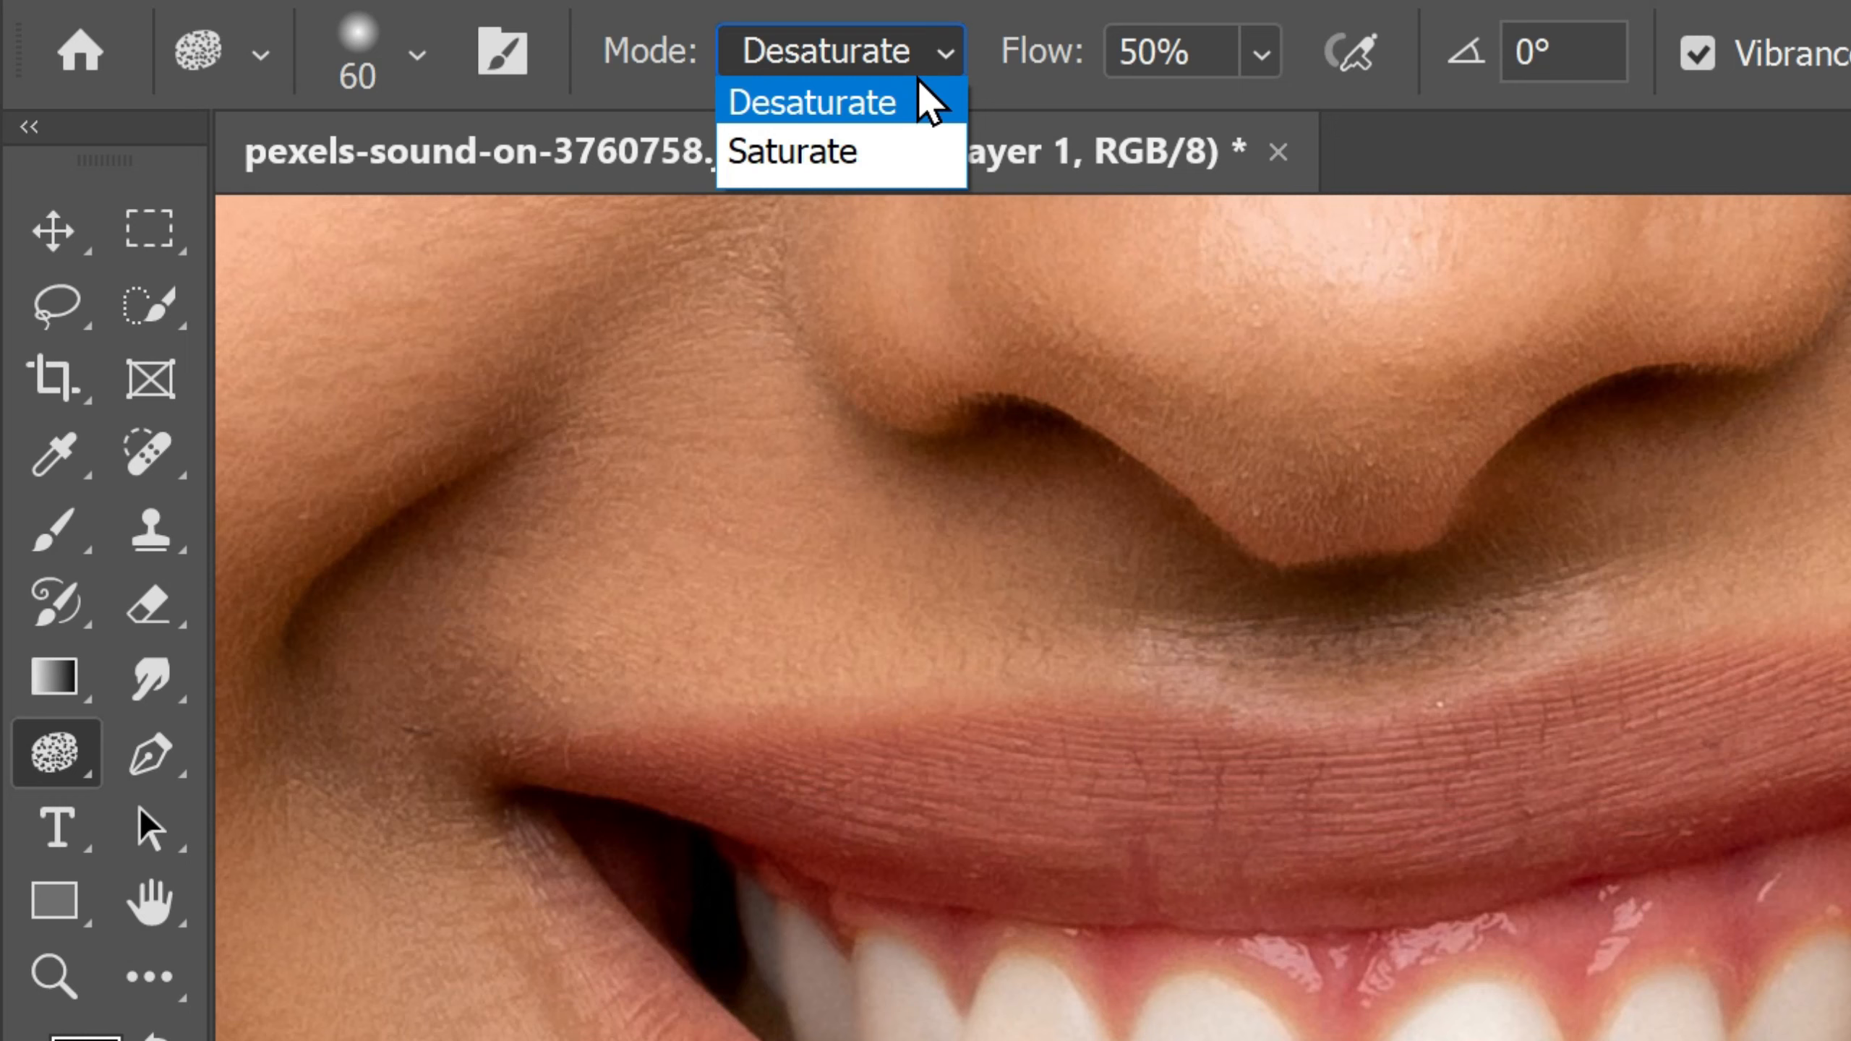
left_click(929, 102)
left_click_drag(1057, 67, 1036, 73)
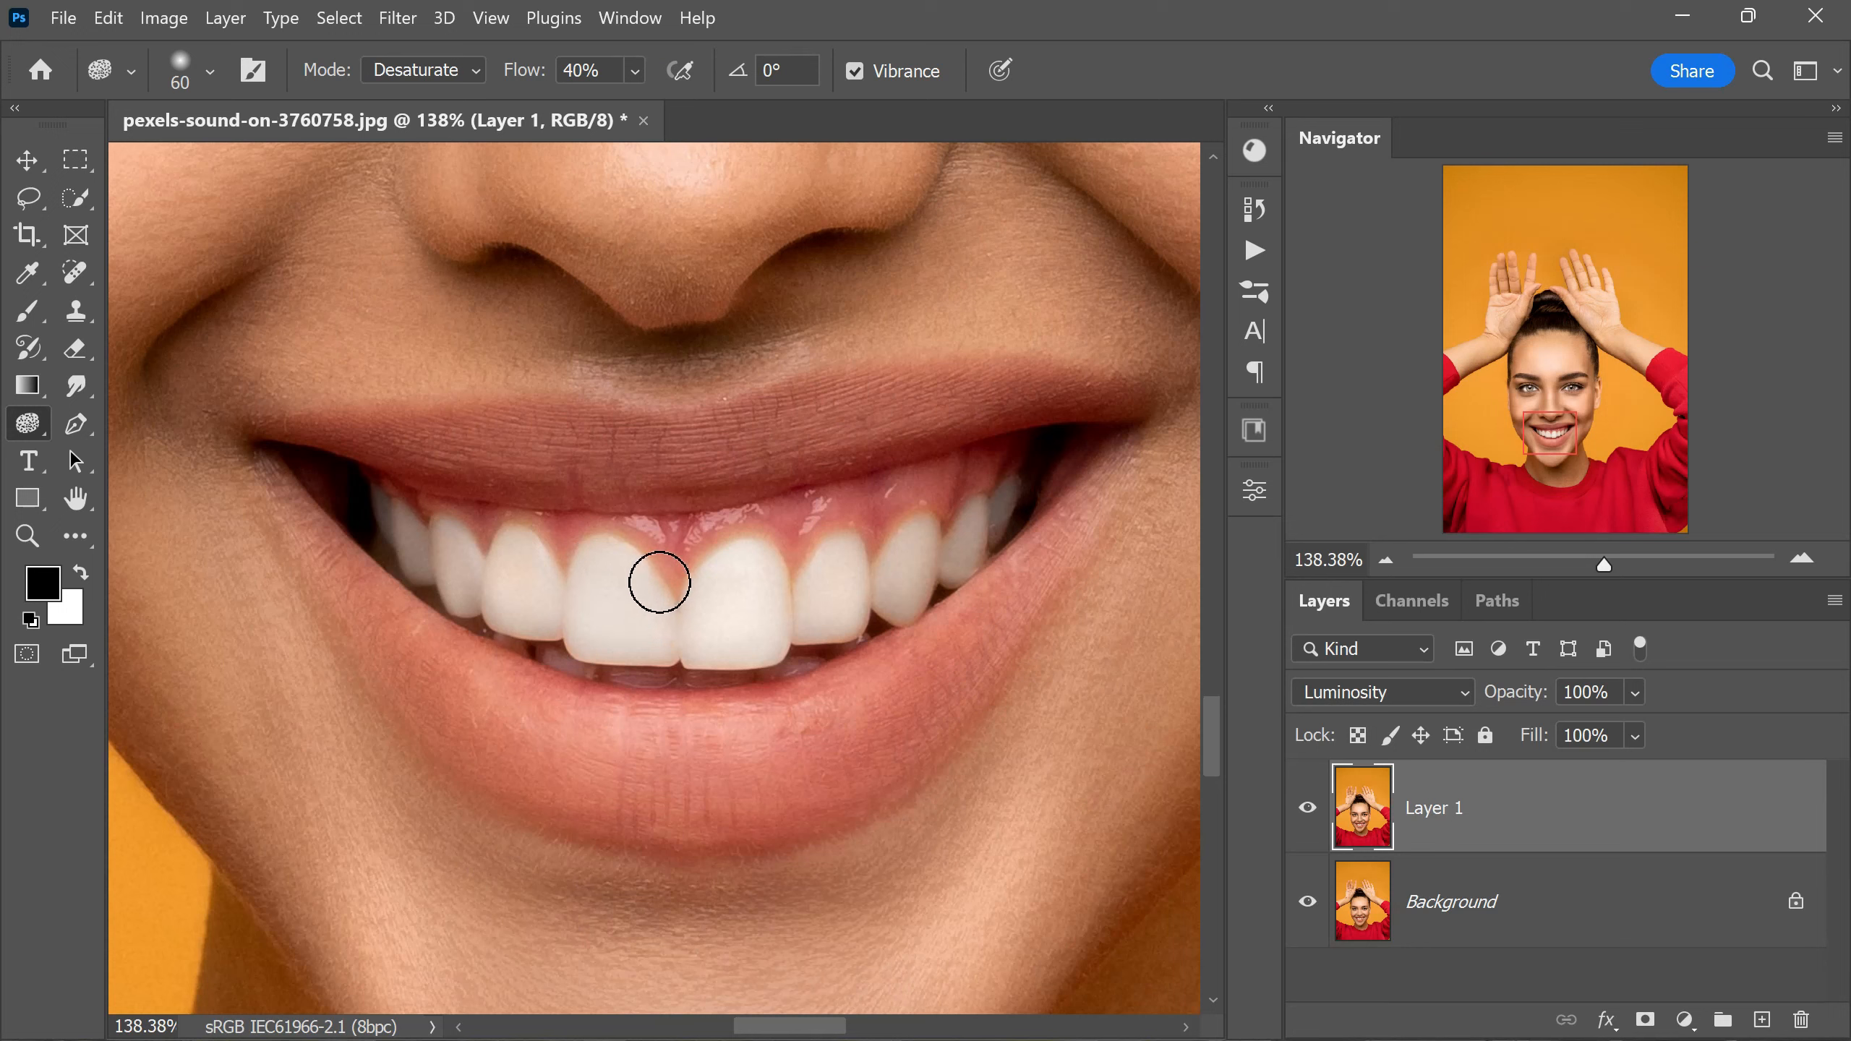
mouse_move(659, 582)
left_mouse_down()
mouse_move(619, 575)
mouse_move(536, 588)
mouse_move(518, 543)
mouse_move(494, 610)
mouse_move(554, 619)
mouse_move(432, 569)
mouse_move(449, 590)
mouse_move(459, 563)
mouse_move(381, 518)
mouse_move(543, 623)
mouse_move(747, 648)
mouse_move(725, 626)
mouse_move(732, 584)
mouse_move(770, 578)
mouse_move(786, 645)
mouse_move(765, 592)
mouse_move(717, 585)
mouse_move(779, 576)
mouse_move(725, 653)
mouse_move(800, 629)
mouse_move(857, 554)
mouse_move(864, 628)
mouse_move(913, 553)
mouse_move(909, 519)
mouse_move(897, 565)
mouse_move(1032, 505)
mouse_move(969, 547)
mouse_move(974, 569)
mouse_move(689, 629)
mouse_move(758, 629)
mouse_move(386, 544)
mouse_move(568, 604)
mouse_move(768, 635)
mouse_move(830, 624)
left_mouse_up()
Review the whole face and compare it with and without the dodge and burn layer
scroll(703, 517, "down", 4)
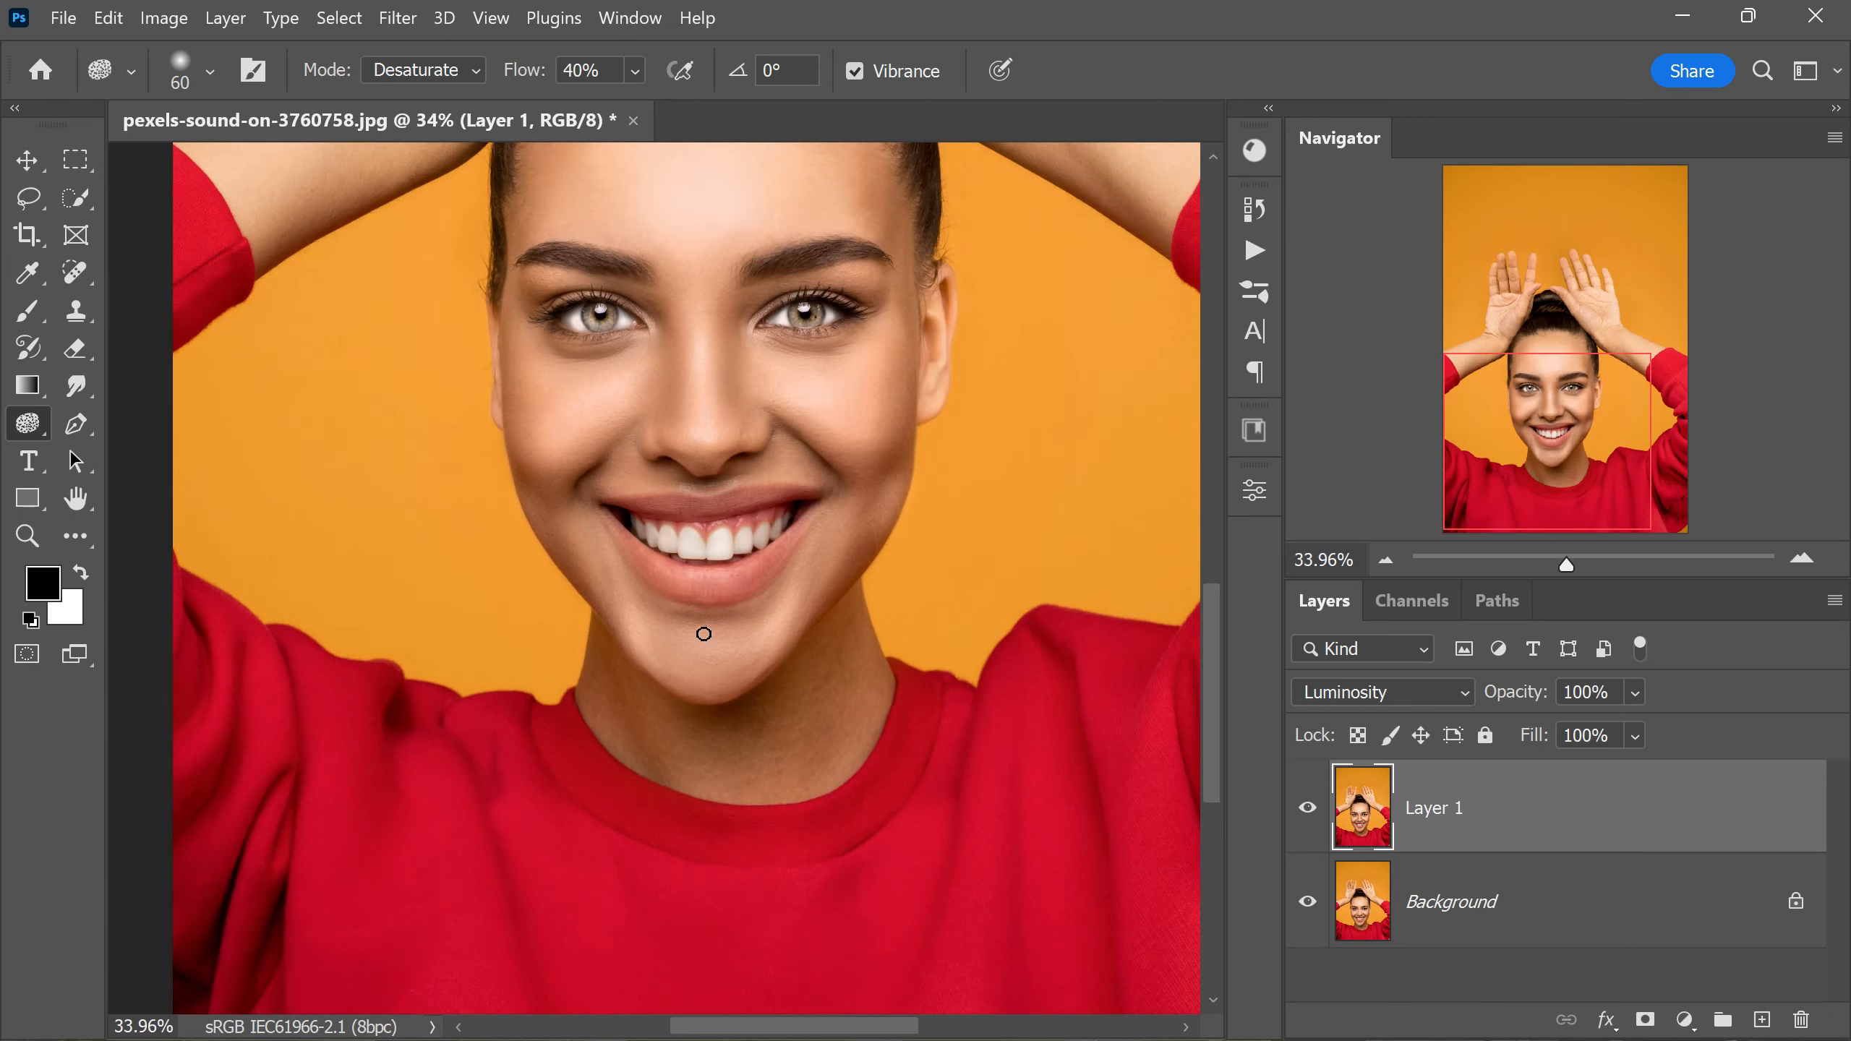
scroll(727, 483, "up", 2)
scroll(707, 594, "up", 4)
scroll(333, 587, "down", 1)
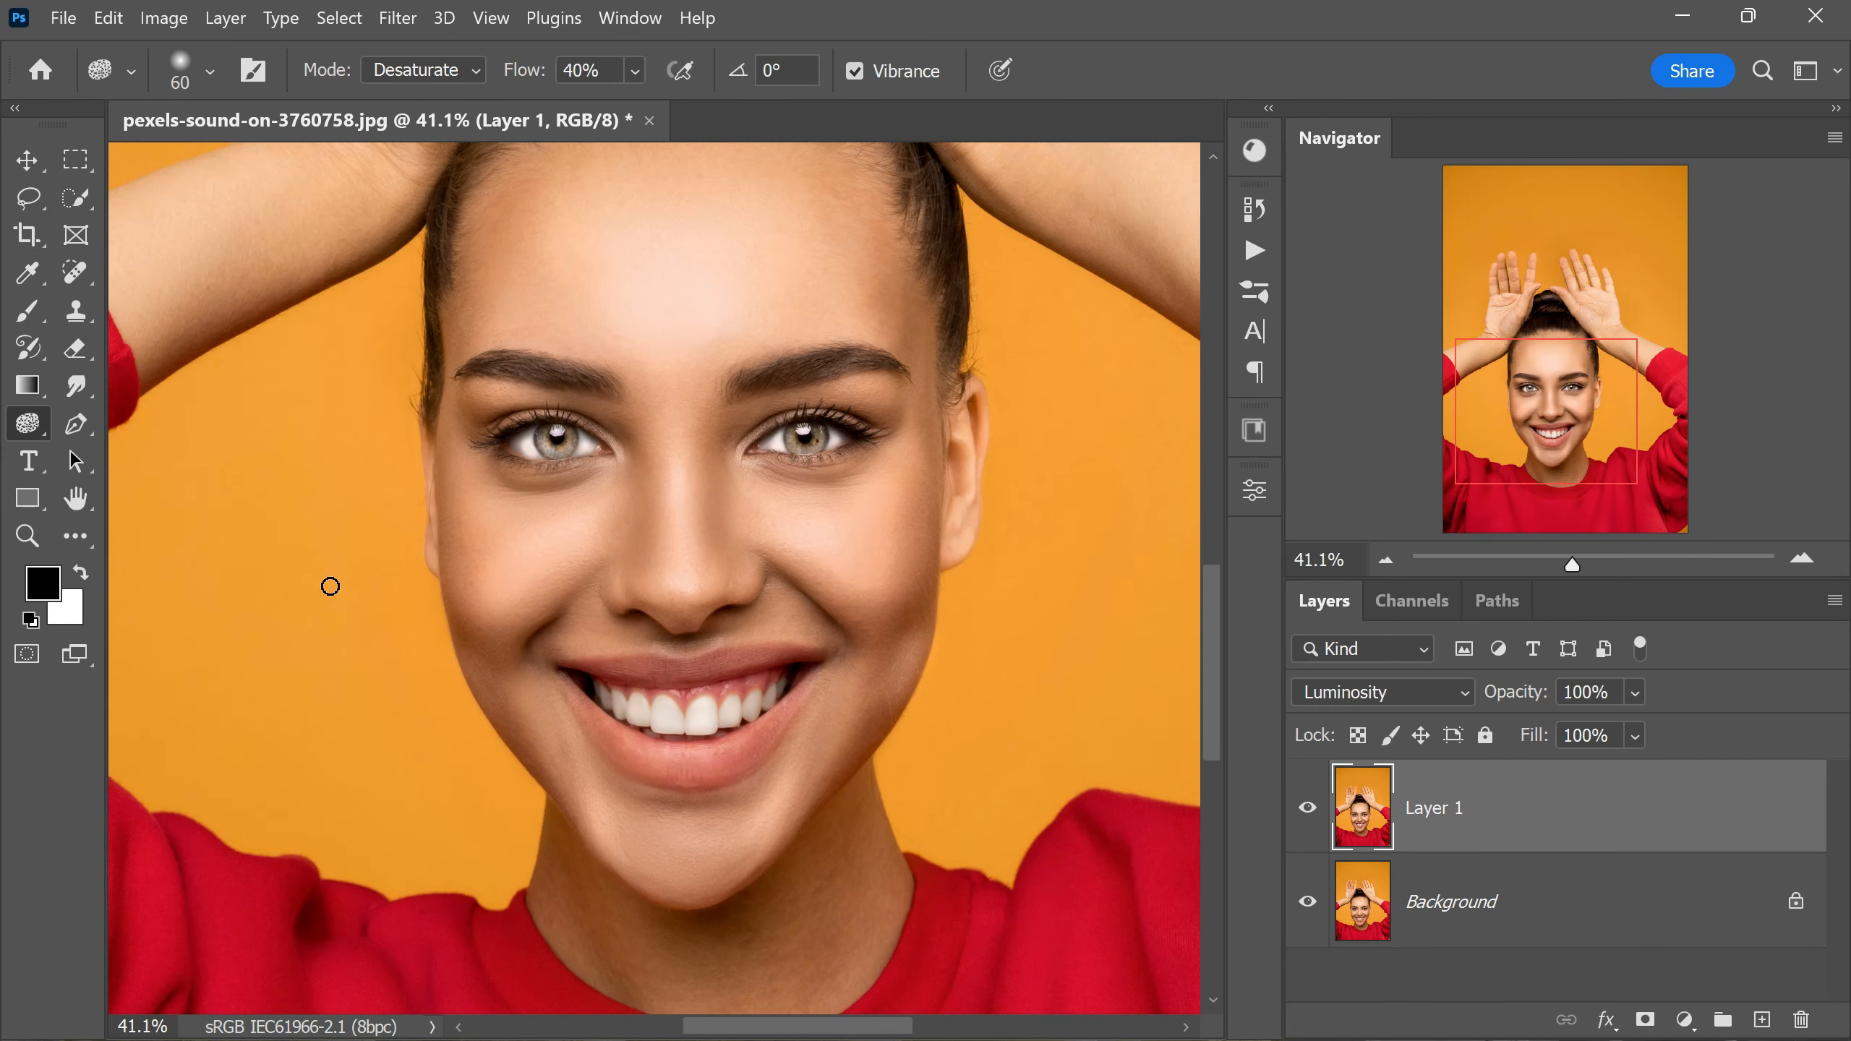
scroll(754, 658, "up", 1)
scroll(705, 689, "up", 2)
scroll(765, 729, "down", 2)
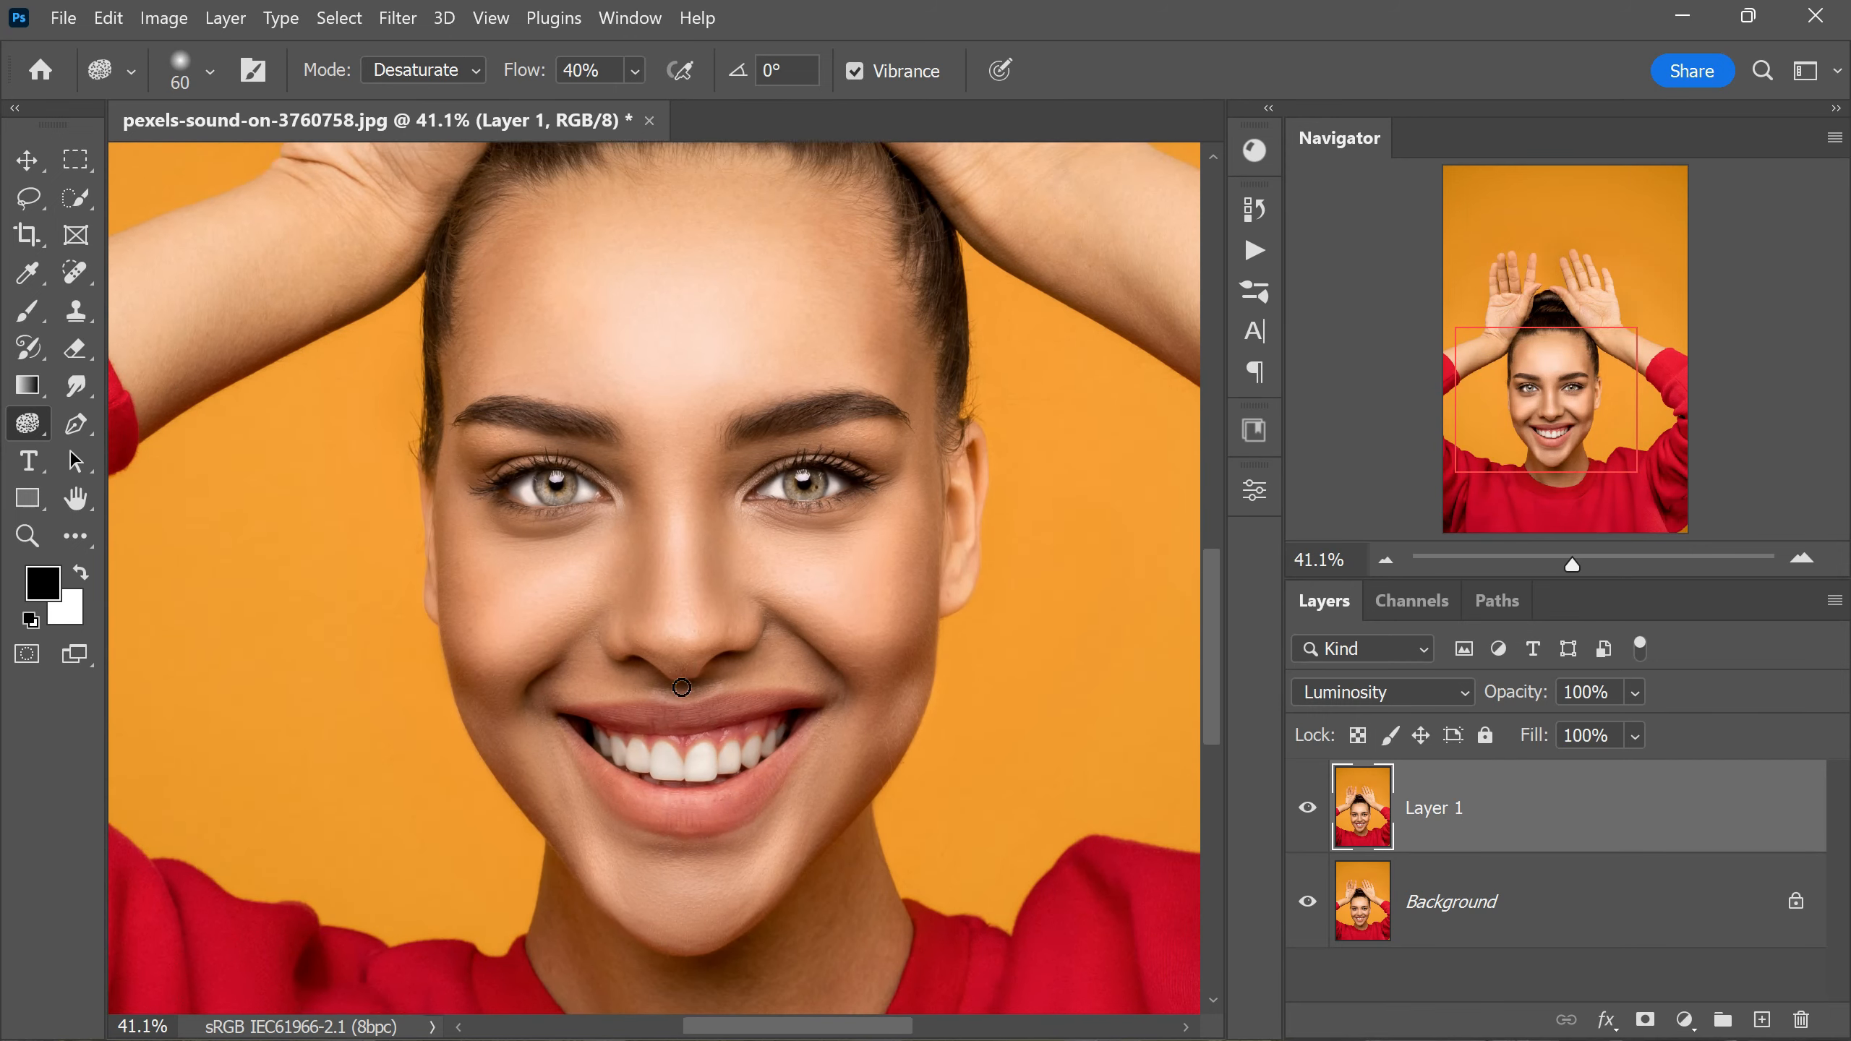
left_click(1308, 809)
left_click(1308, 809)
left_click(1308, 809)
left_click(1309, 816)
left_click(1310, 816)
left_click(1310, 817)
Lower the opacity of Layer 1 to 60% and compare the softened effect with the original photo
left_click_drag(1521, 703, 1443, 703)
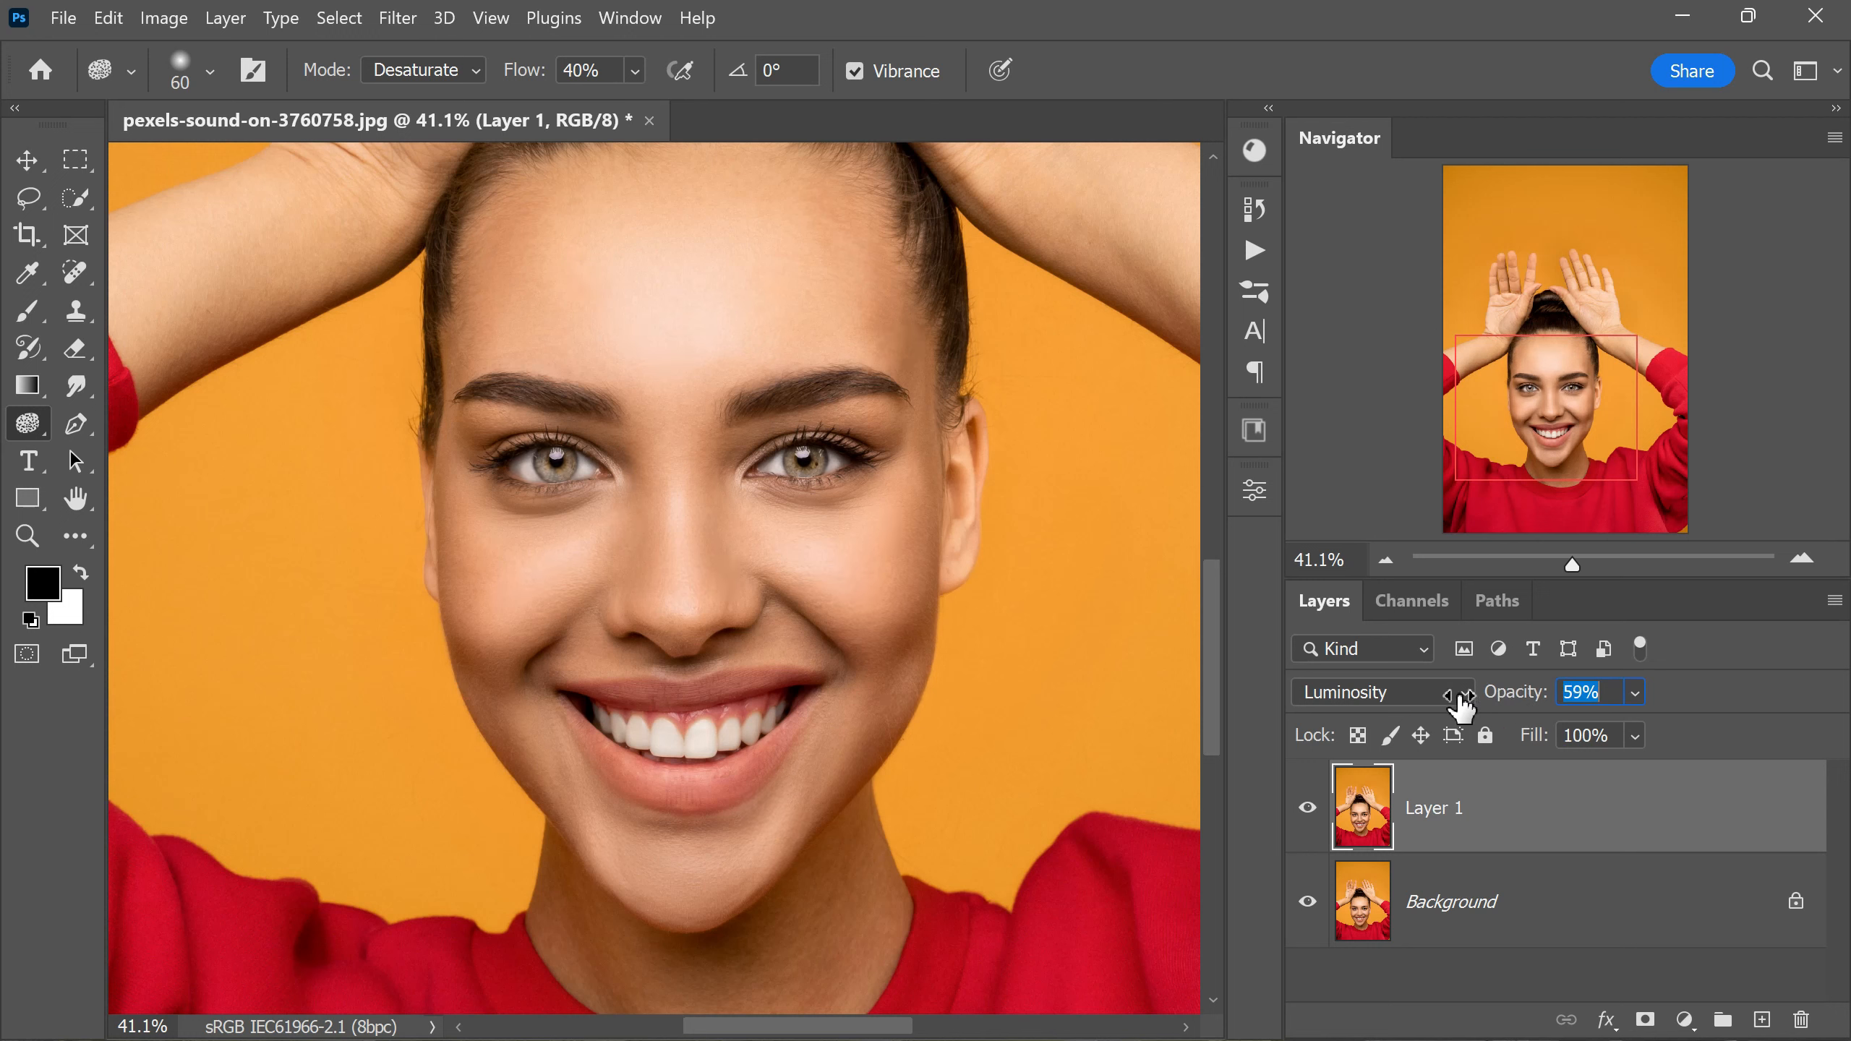
left_click(1307, 815)
left_click(1307, 815)
left_click(1307, 815)
left_click(1307, 815)
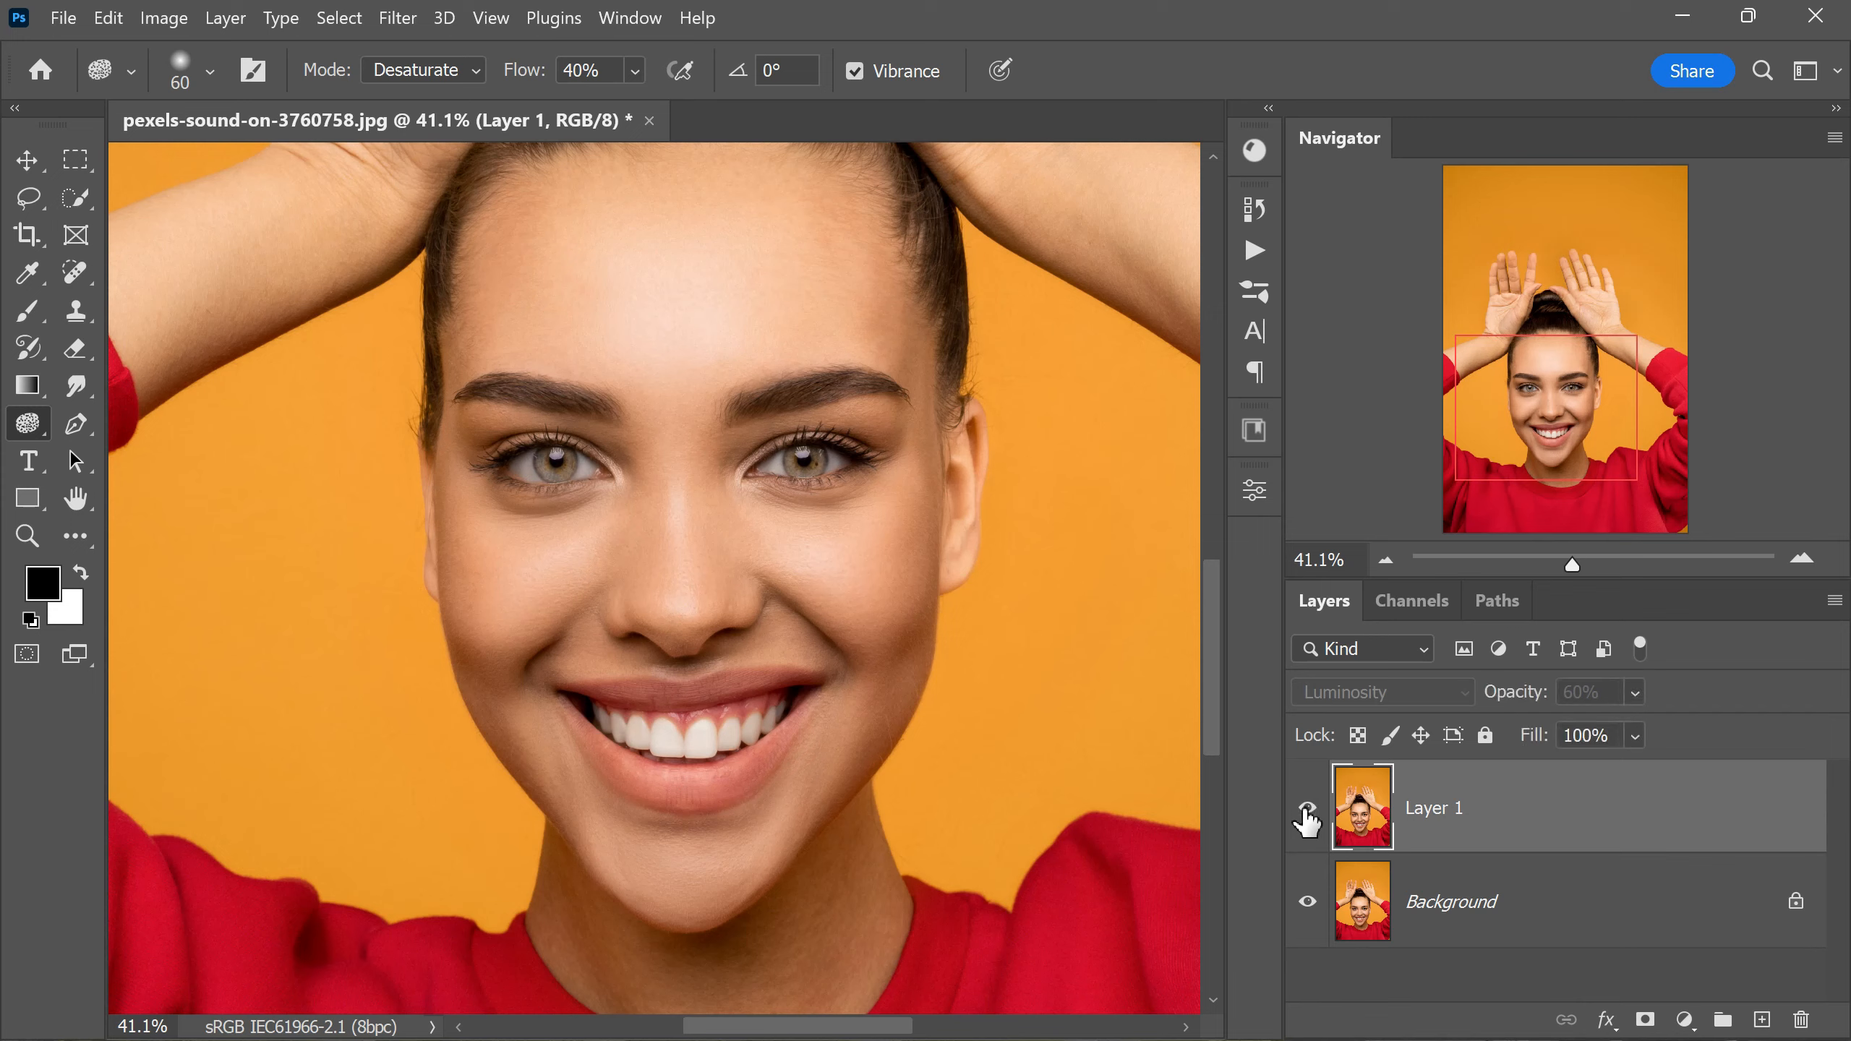